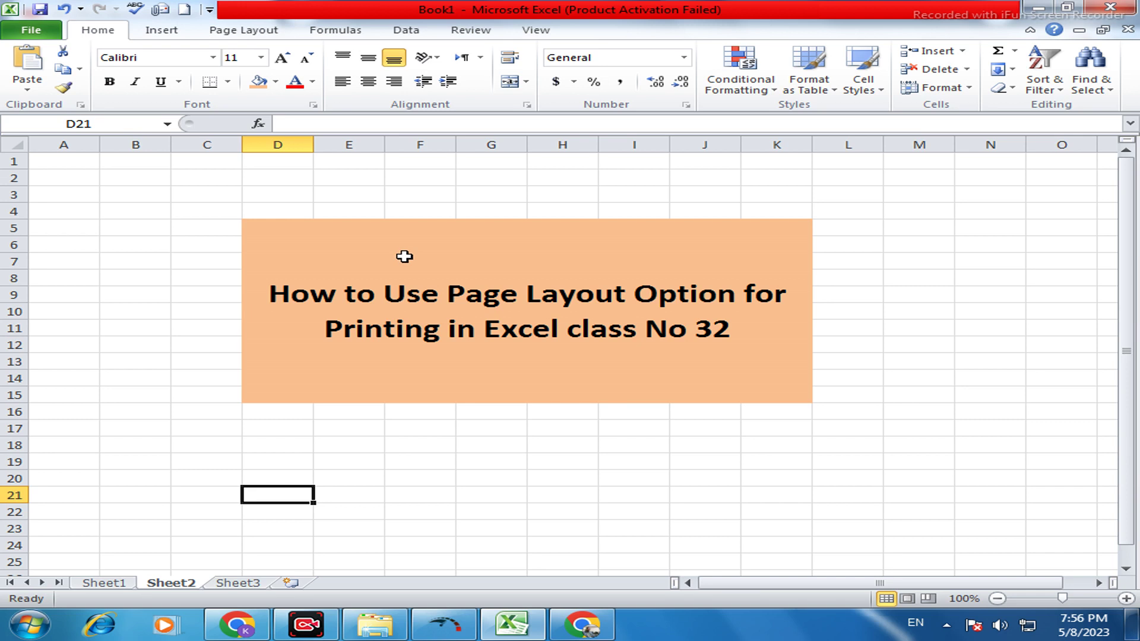
click(336, 209)
click(430, 295)
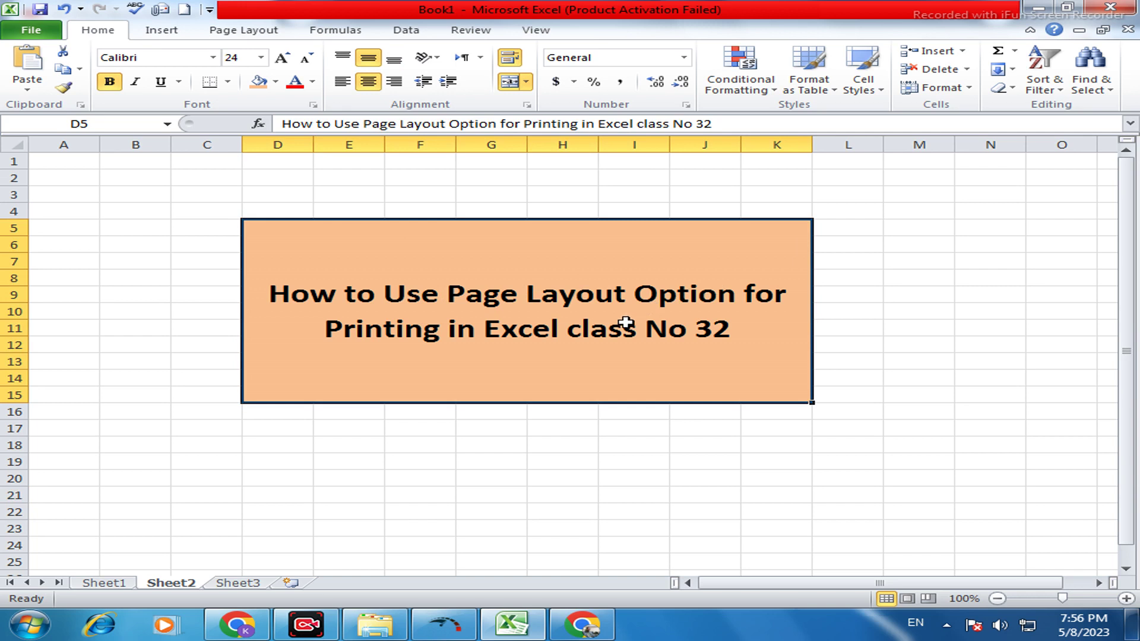
click(860, 297)
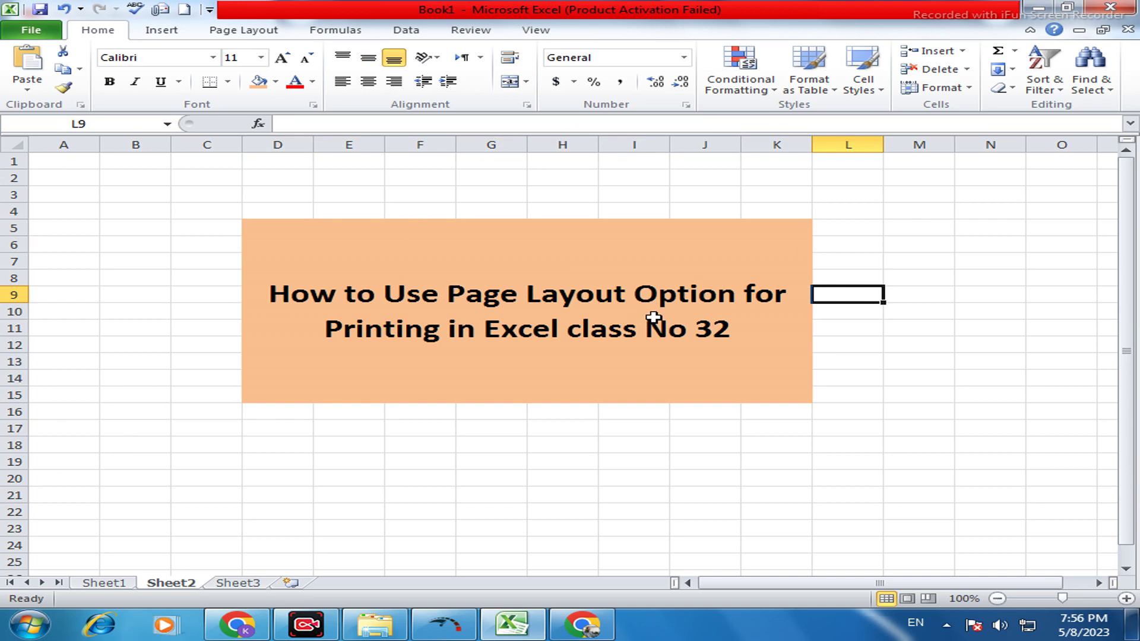
click(560, 316)
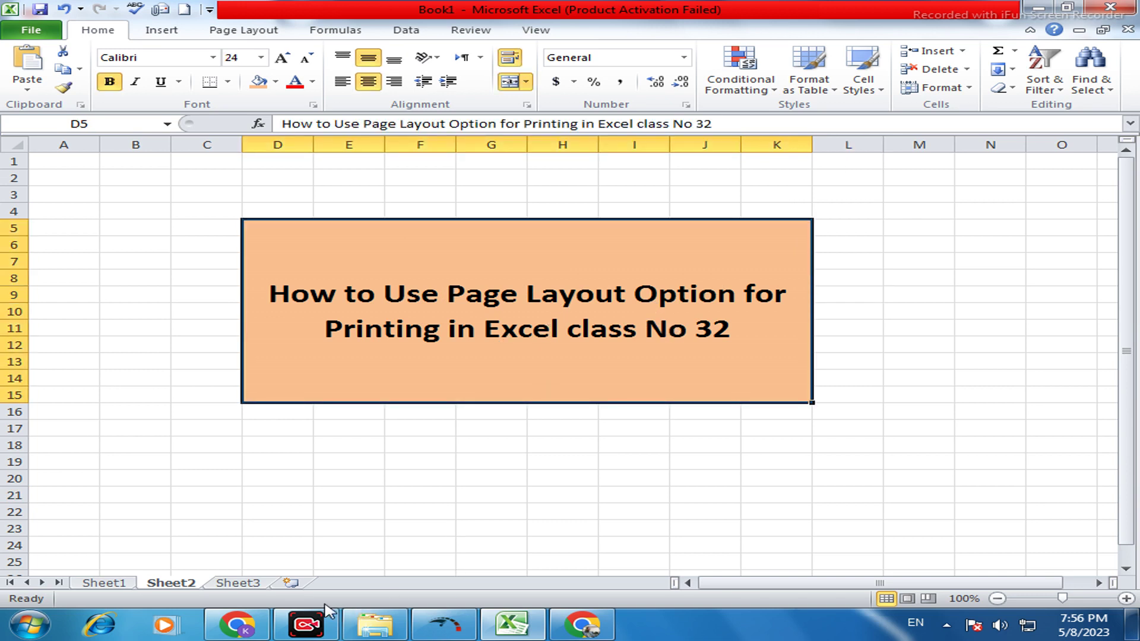
Switch to Chrome and look through the Office Work Education channel's home page and its recent videos.
click(237, 625)
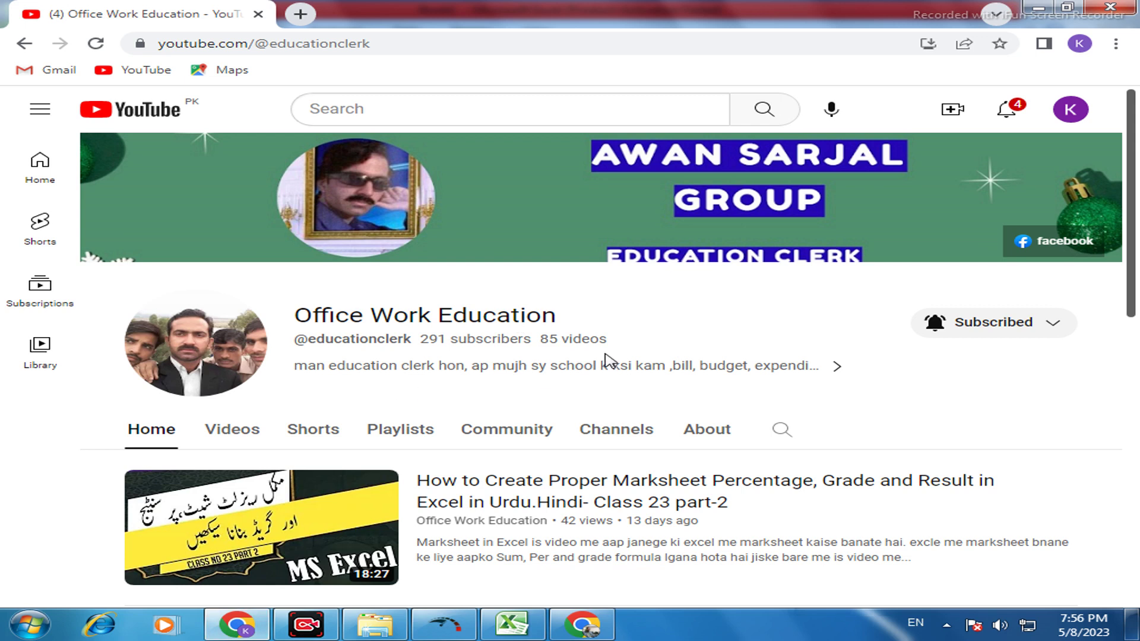
scroll(608, 361, down, 4)
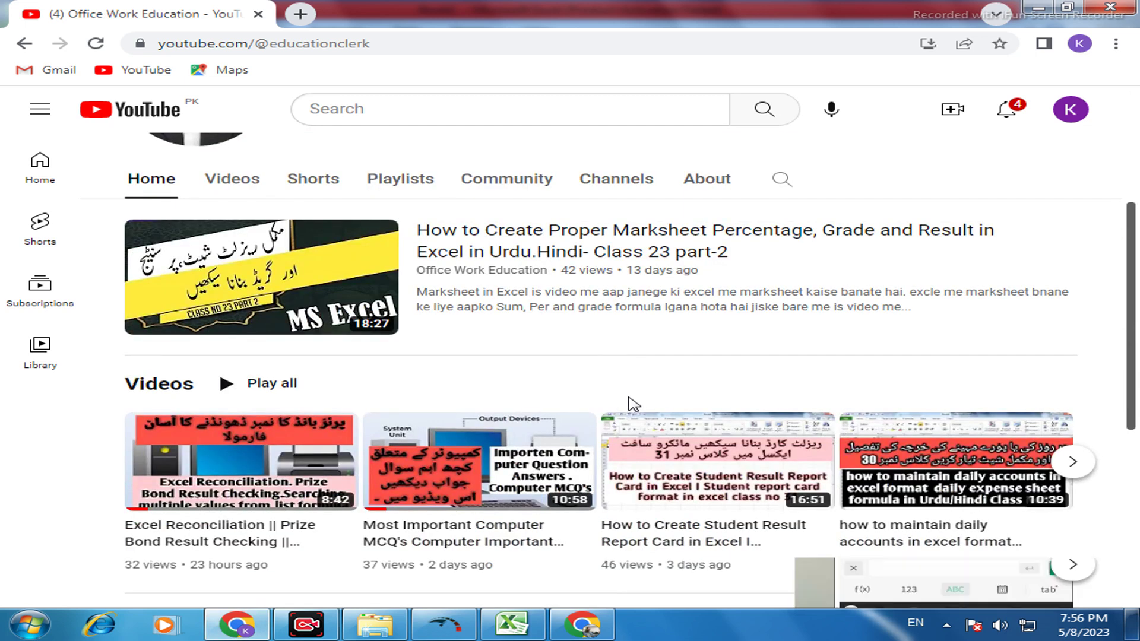
scroll(611, 398, down, 4)
scroll(635, 402, down, 2)
scroll(646, 401, up, 10)
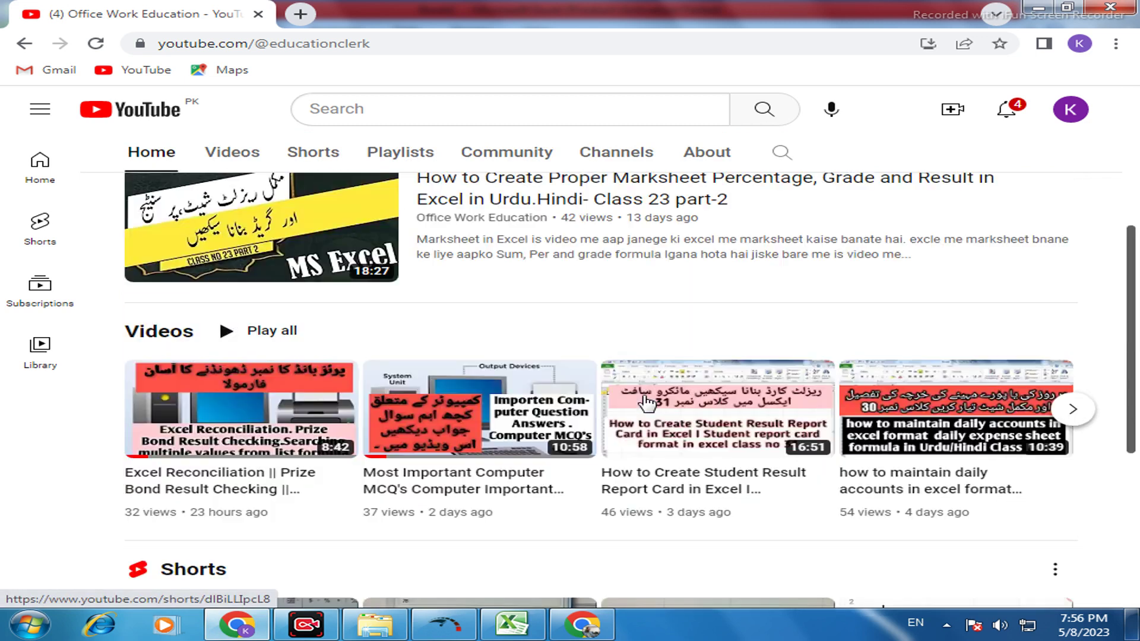
scroll(611, 410, down, 5)
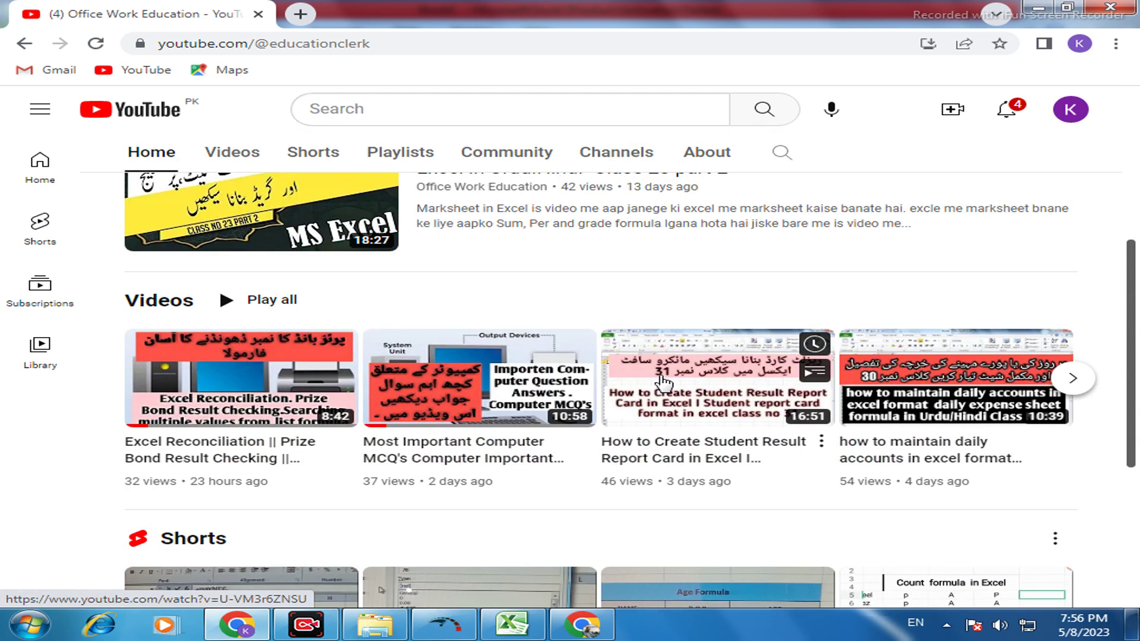
scroll(720, 332, up, 4)
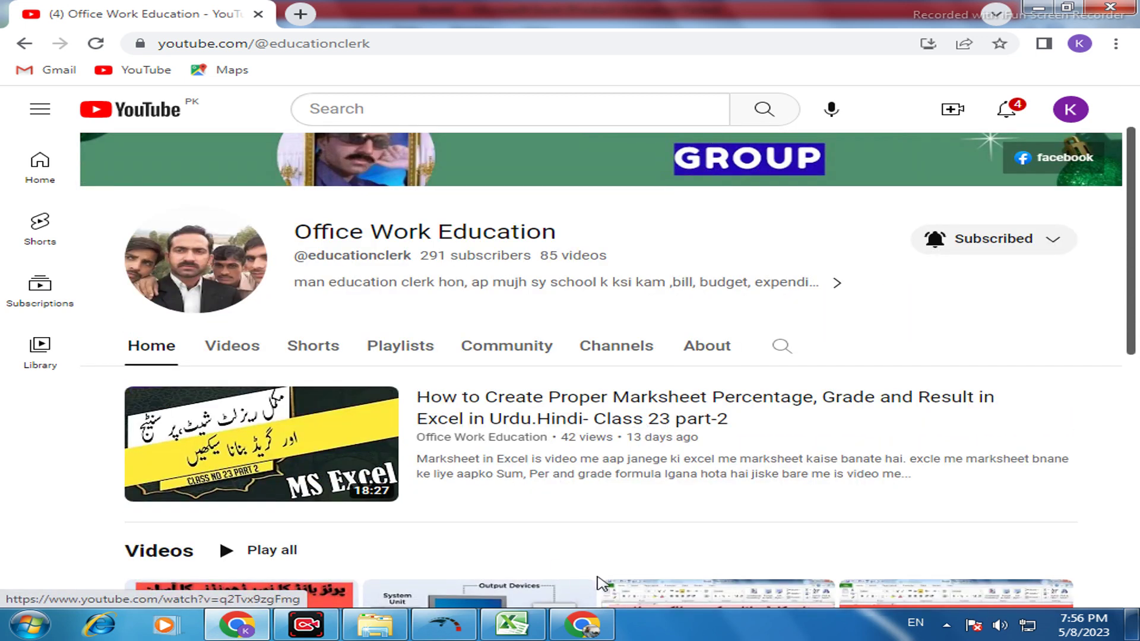
Switch back to Excel and open Sheet1 with the High School Attendance Sheet.
click(512, 624)
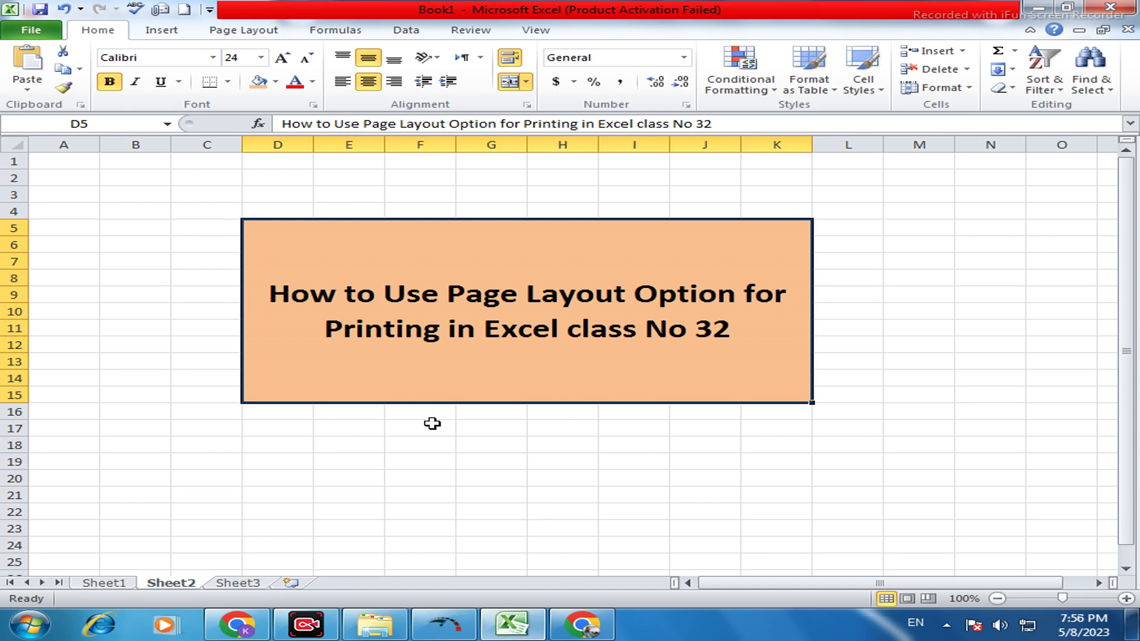
click(91, 587)
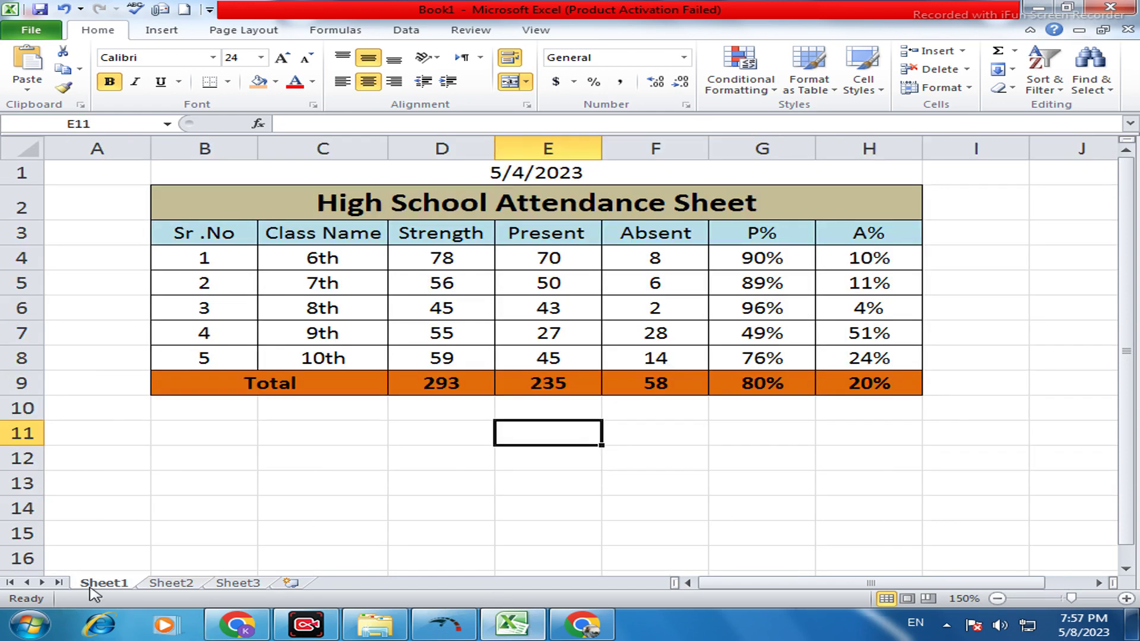
click(393, 475)
click(573, 422)
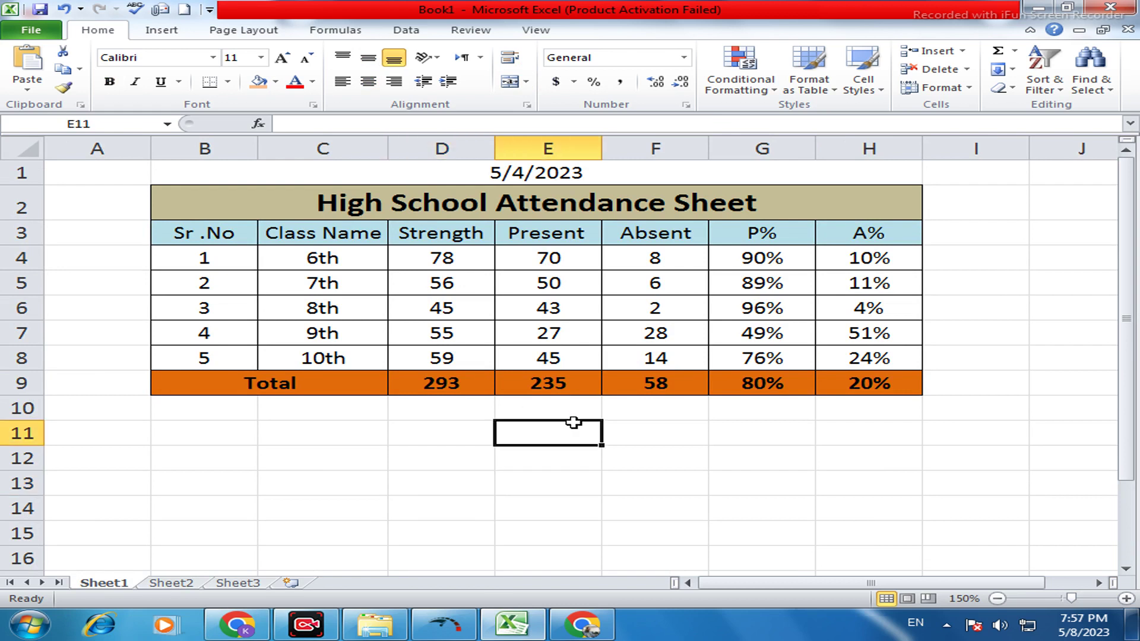
click(342, 417)
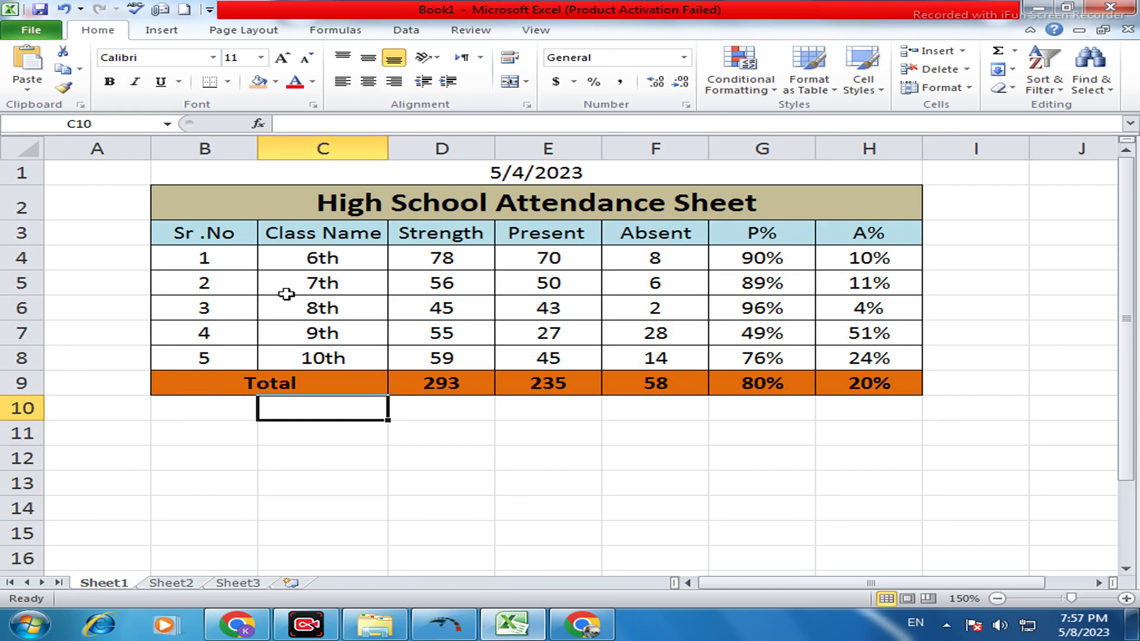
click(156, 181)
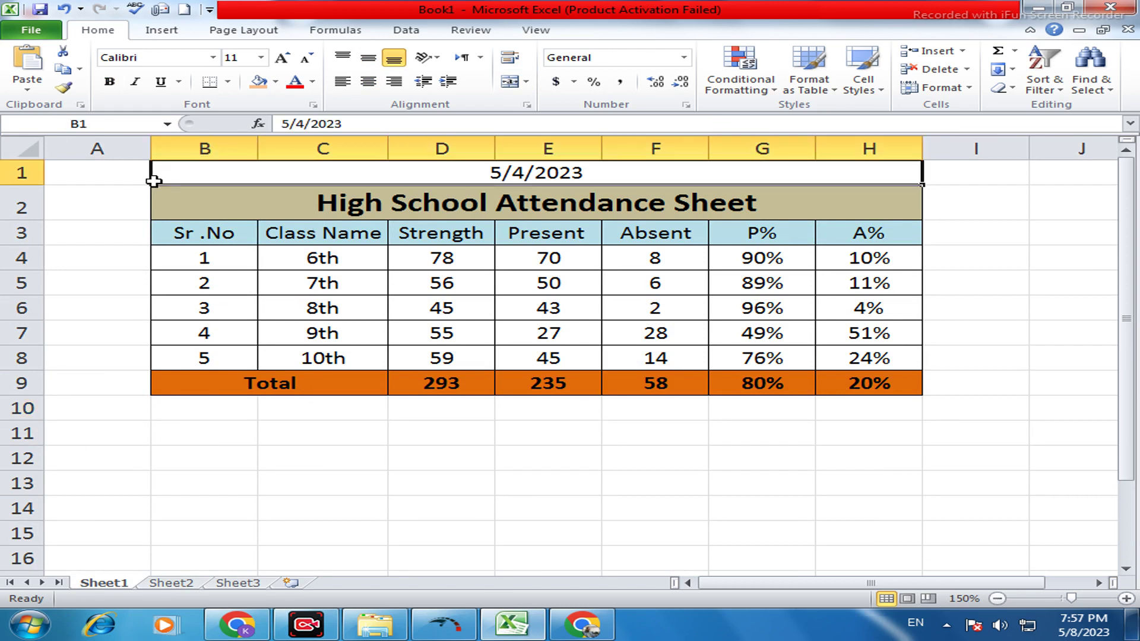
click(225, 35)
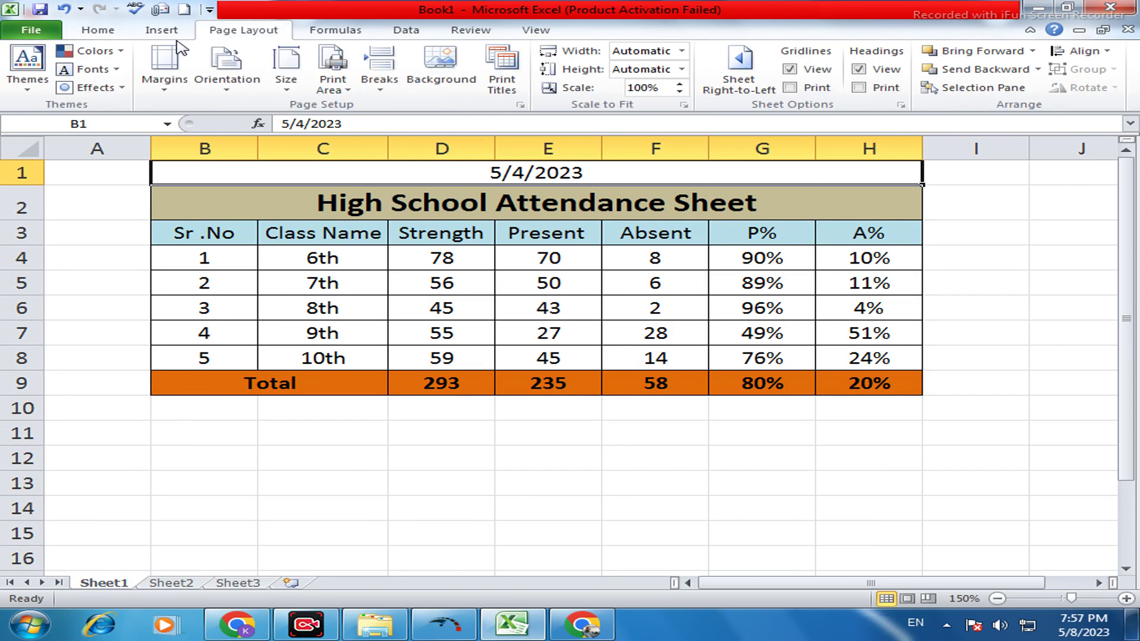
click(96, 30)
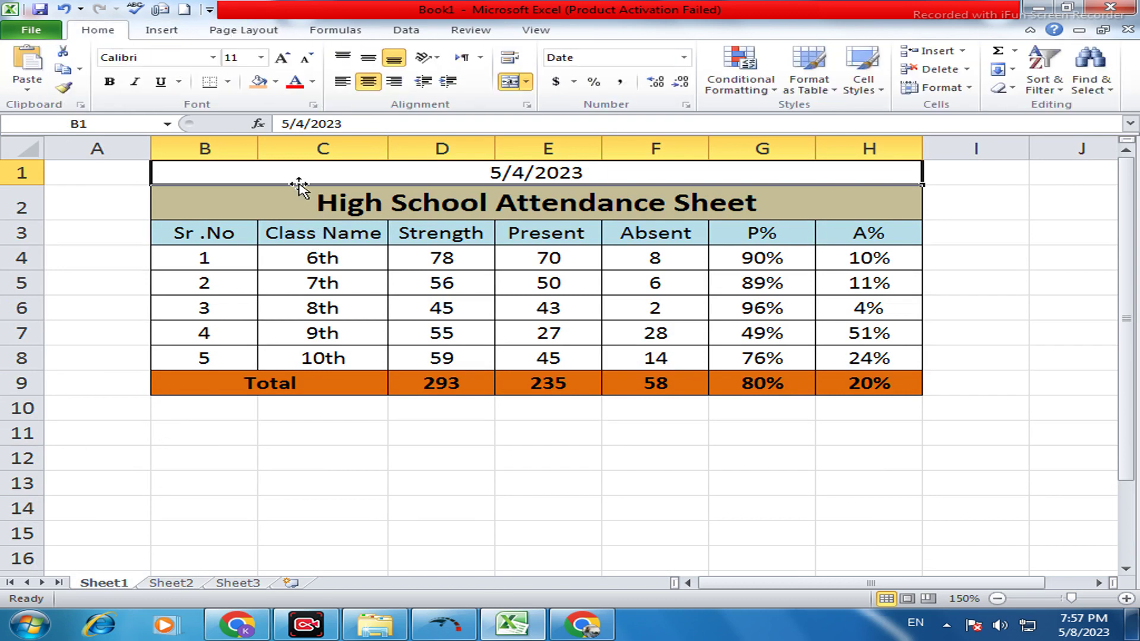
click(1038, 240)
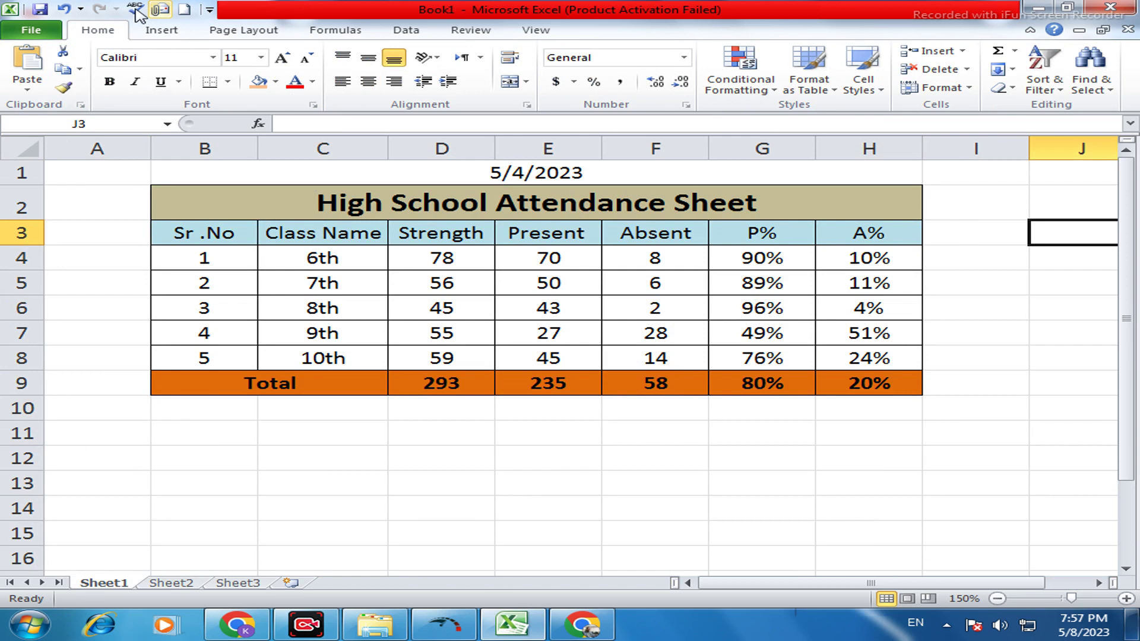
click(30, 30)
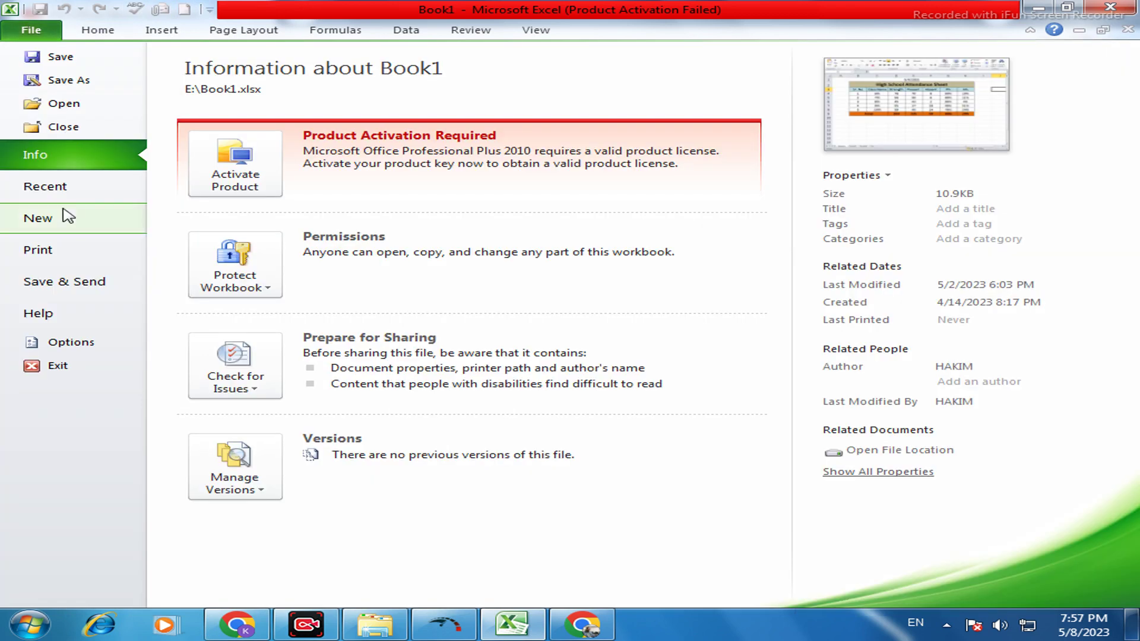
click(32, 31)
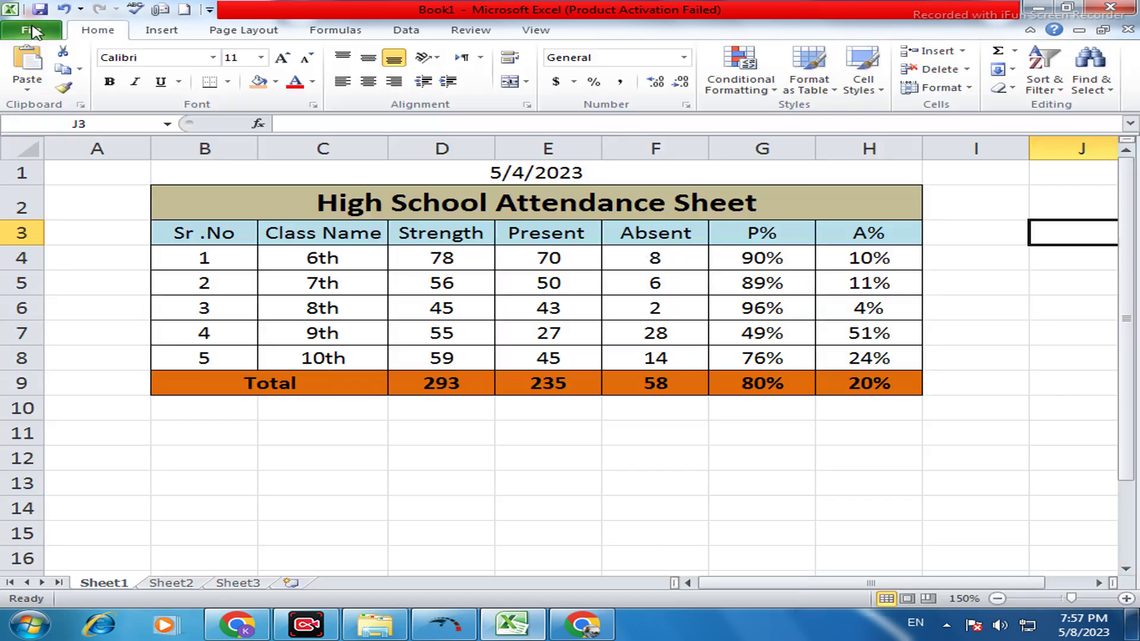
click(959, 287)
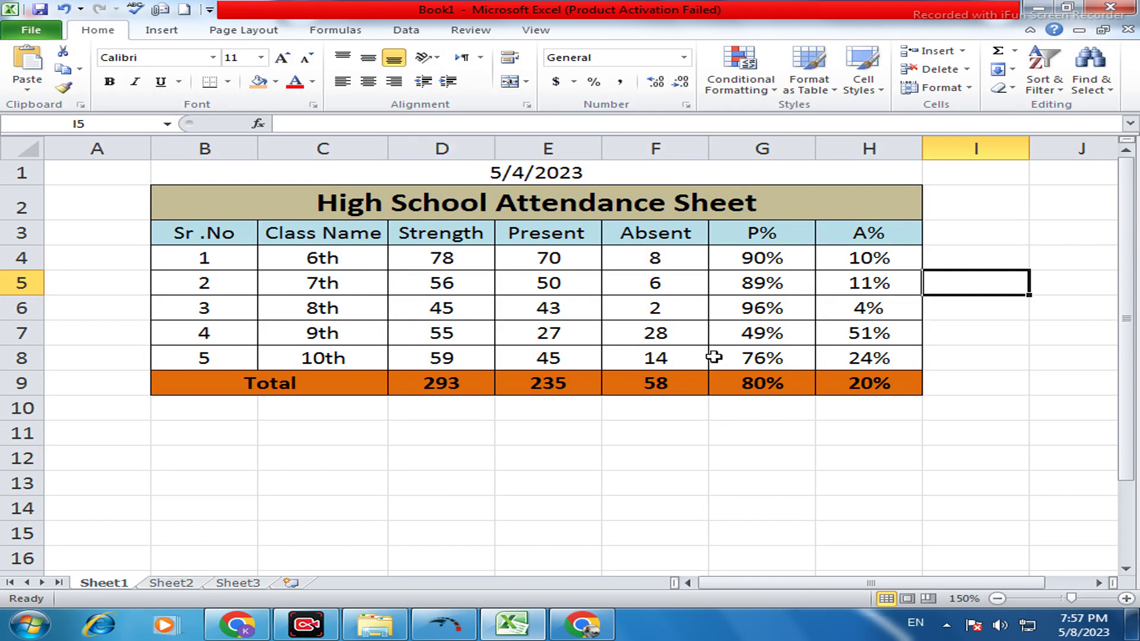
click(632, 477)
click(493, 443)
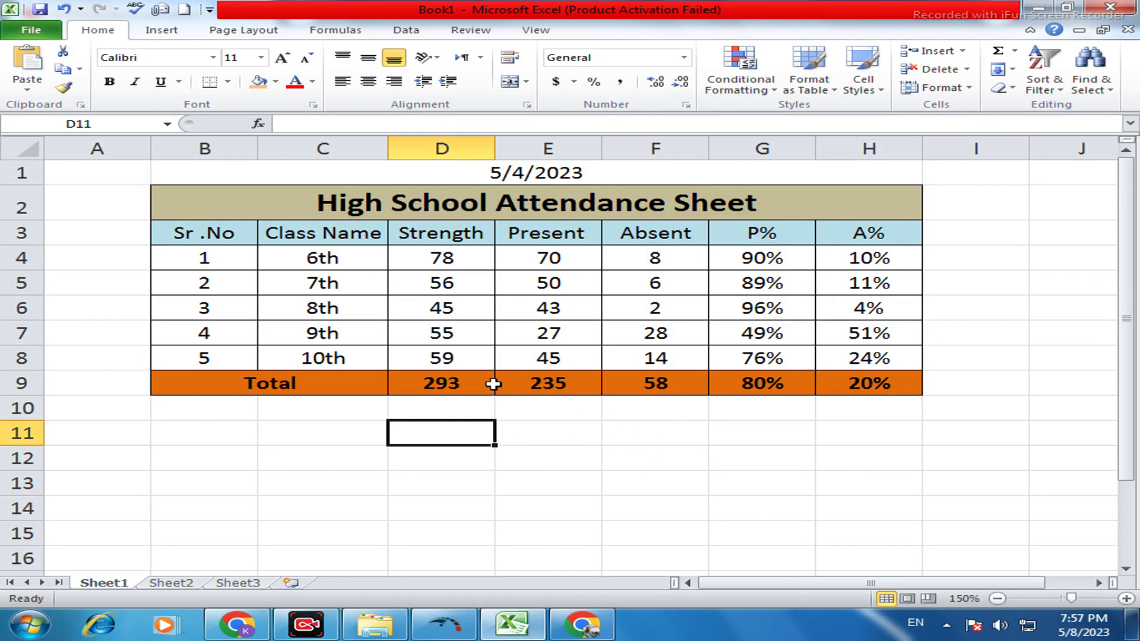
click(1042, 304)
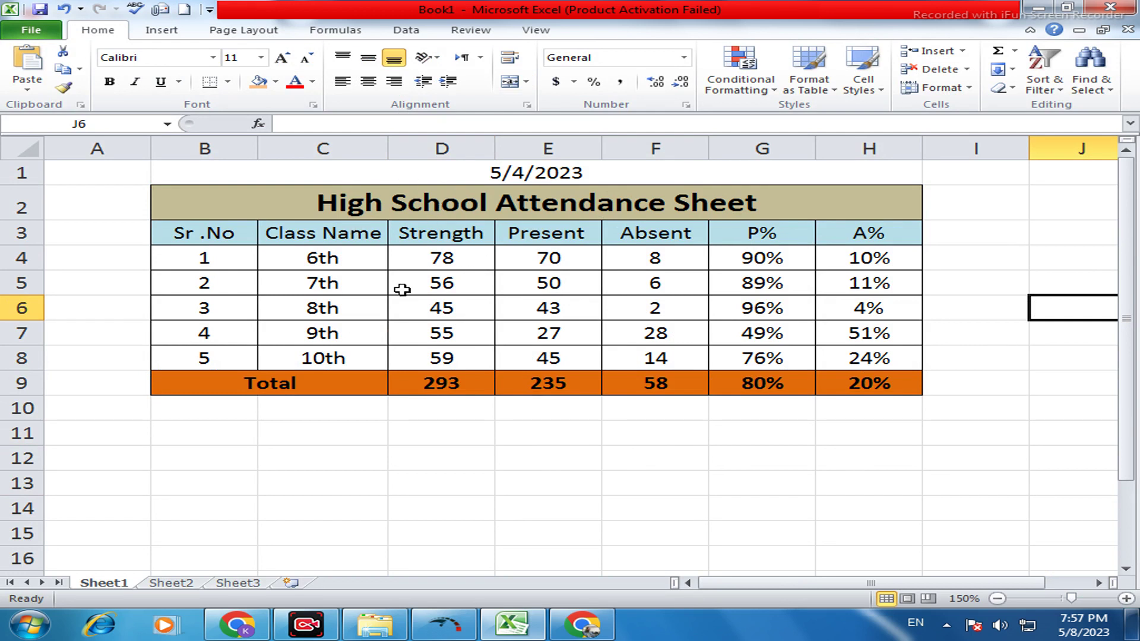
click(264, 409)
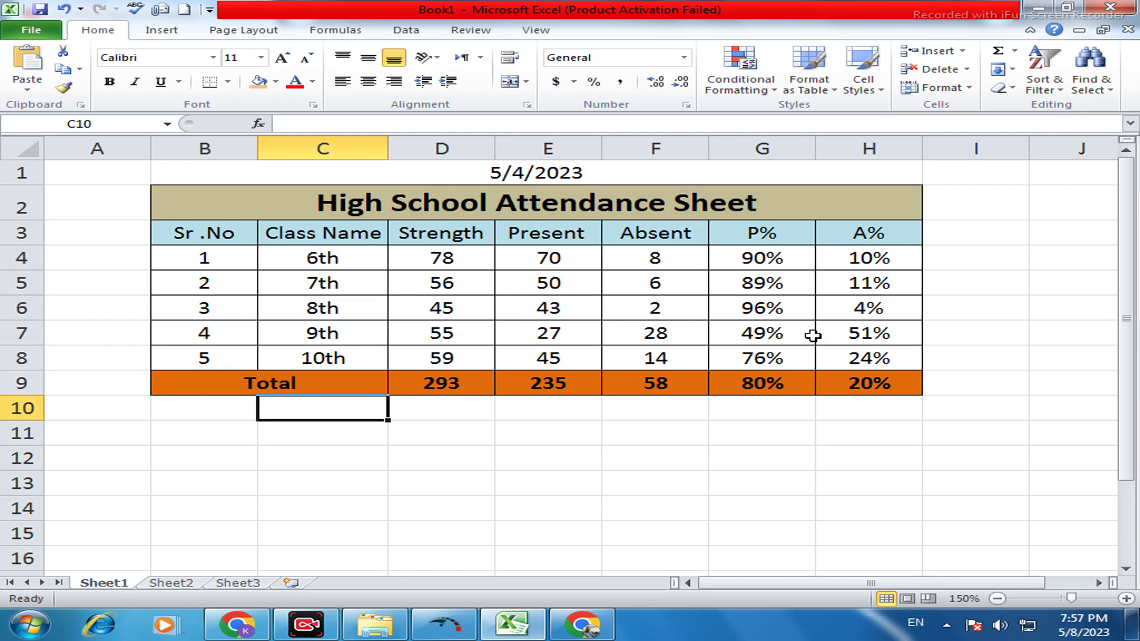
click(694, 470)
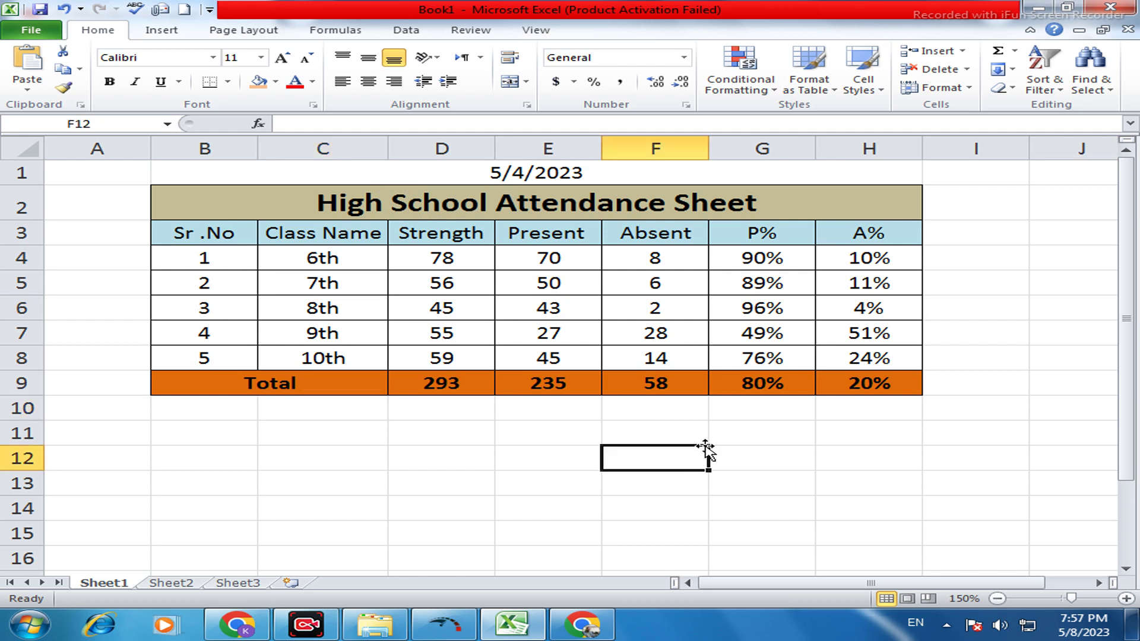
Check the print preview of the High School Attendance Sheet and return to the worksheet.
key(ctrl+p)
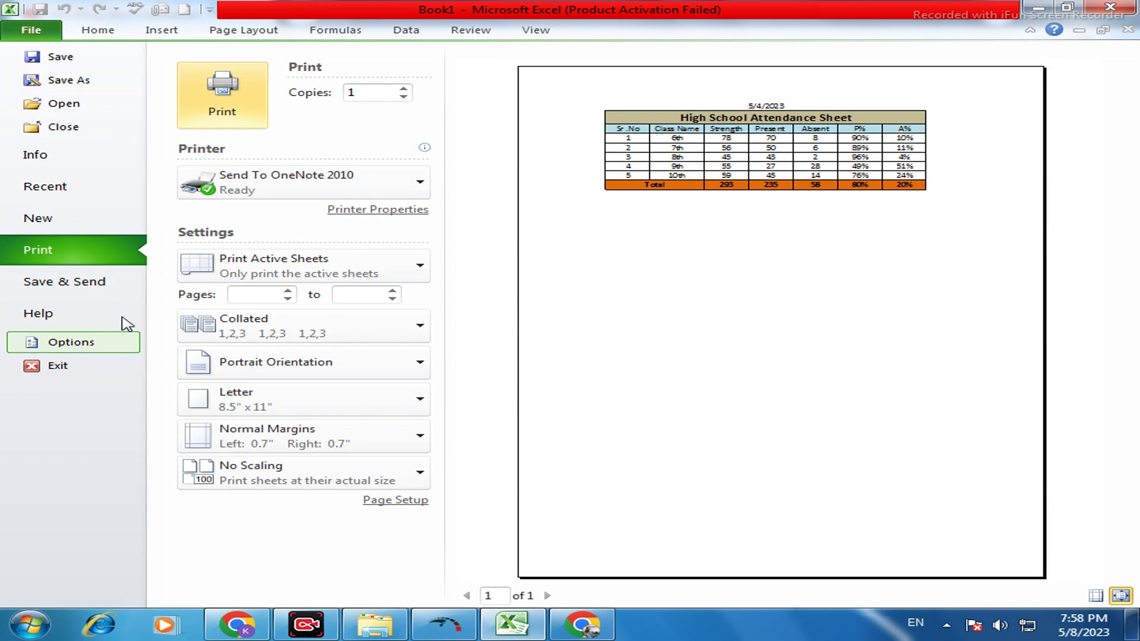
click(98, 256)
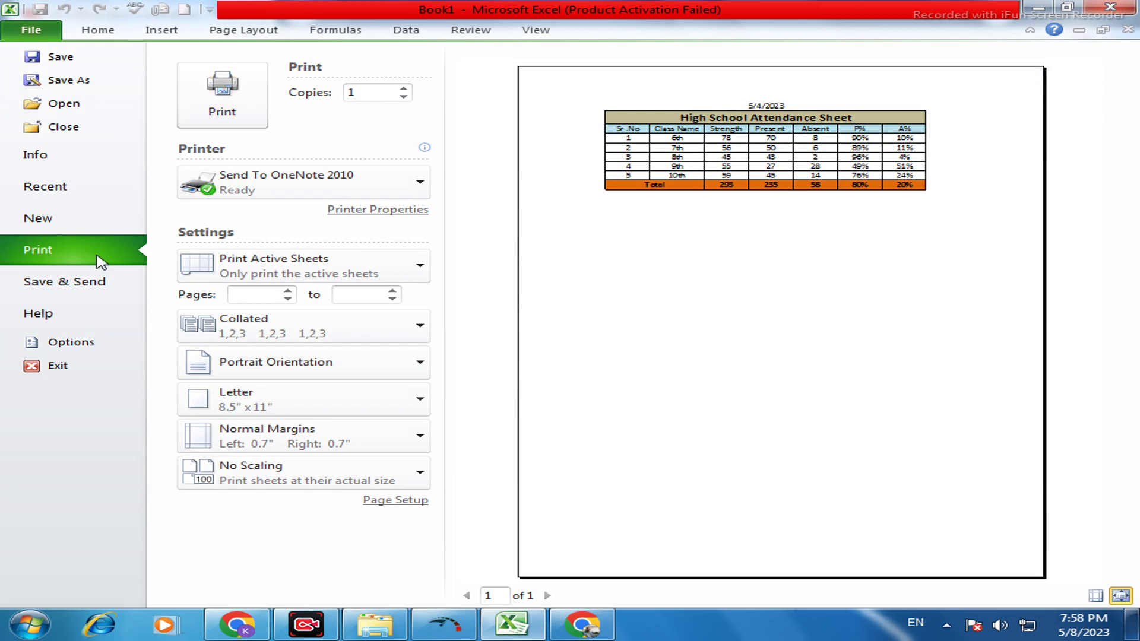
click(33, 31)
click(1001, 330)
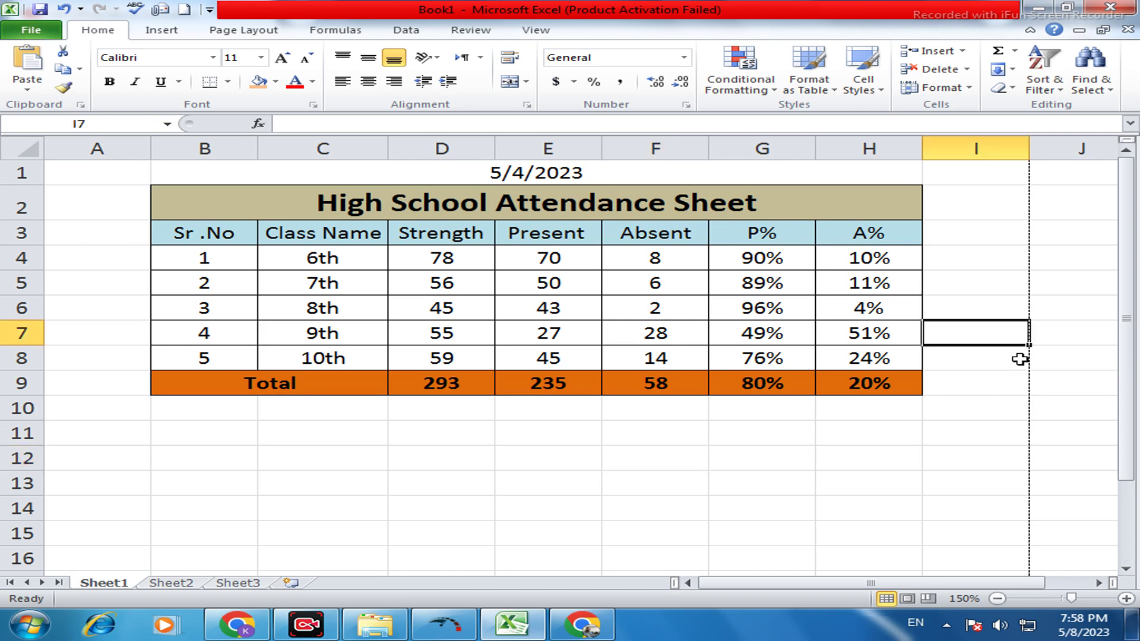
Set the paper size of the attendance worksheet to A4 (8.27" x 11.69").
click(265, 34)
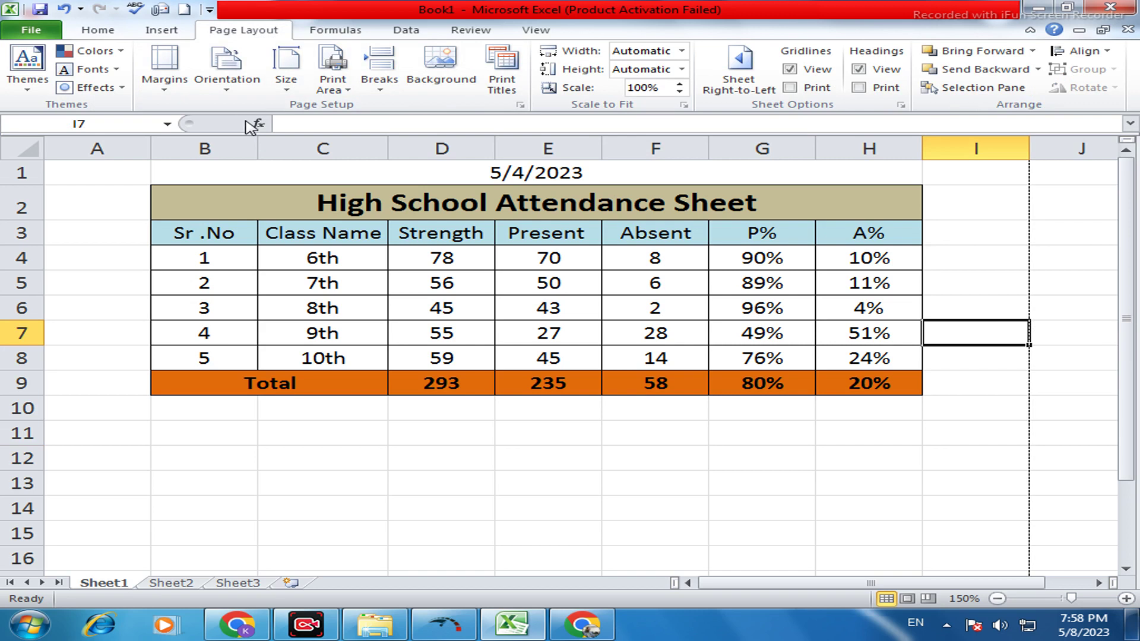
click(289, 89)
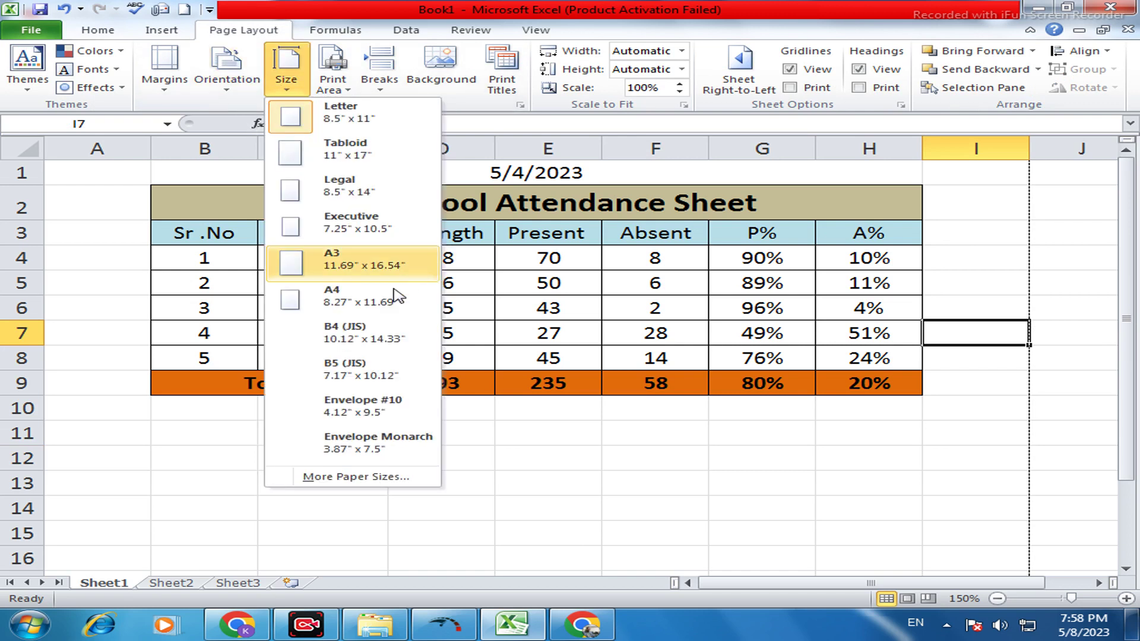
click(369, 298)
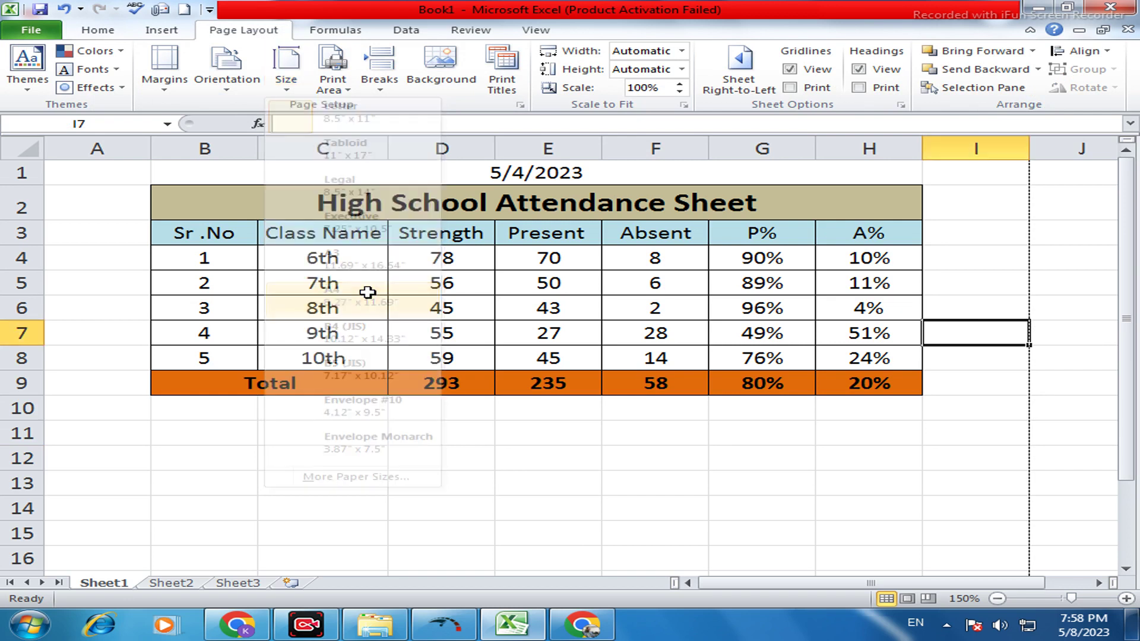
click(279, 72)
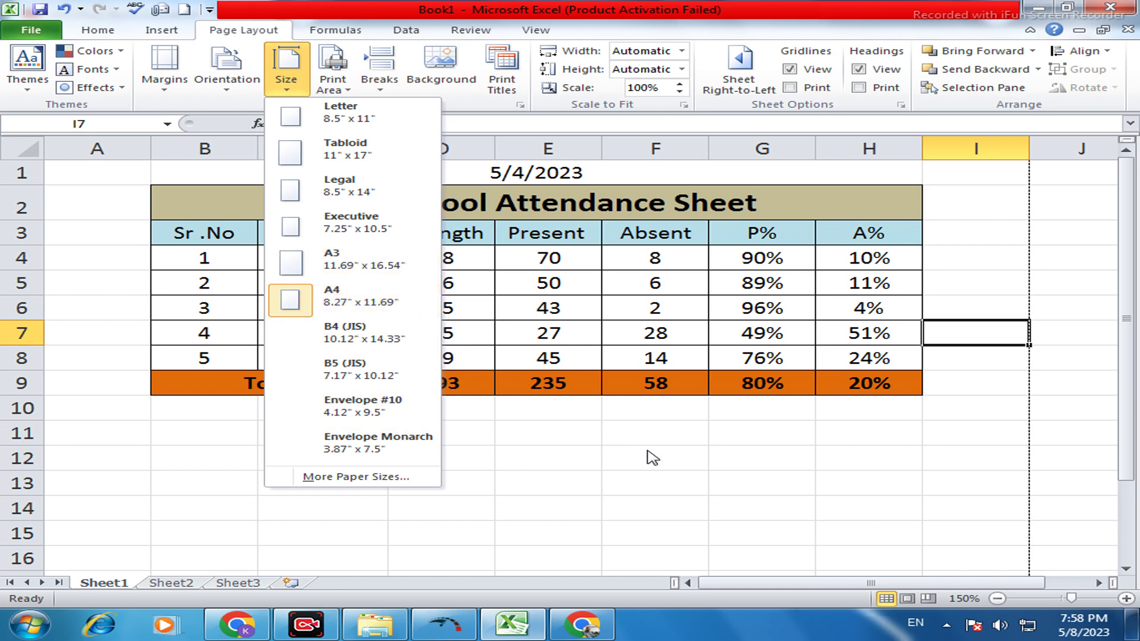
click(553, 457)
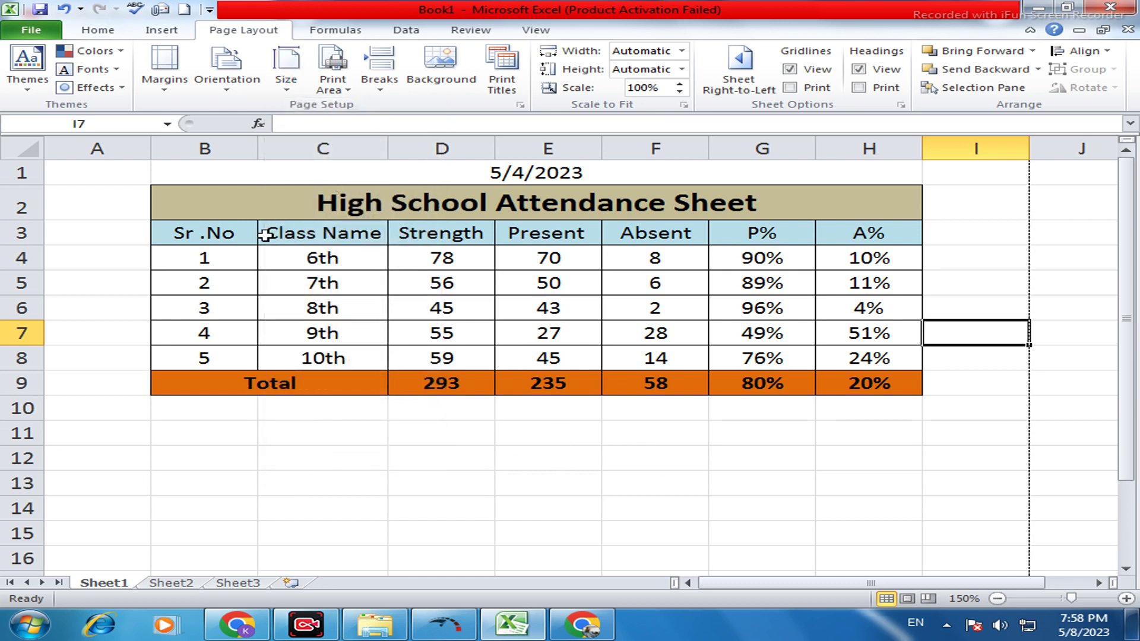
click(287, 89)
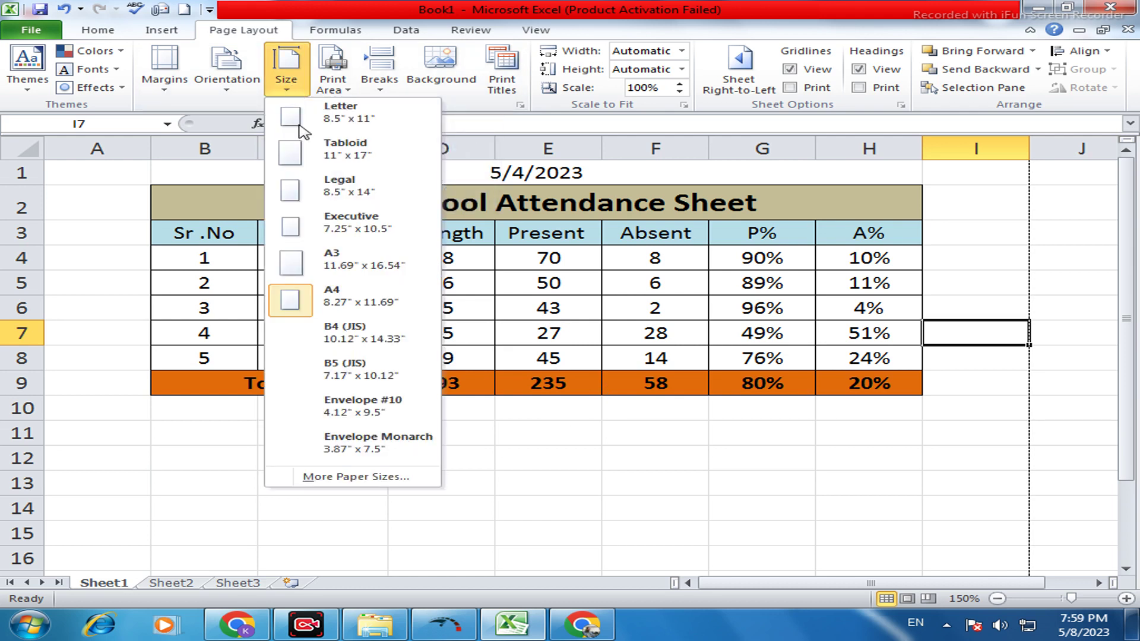
click(336, 303)
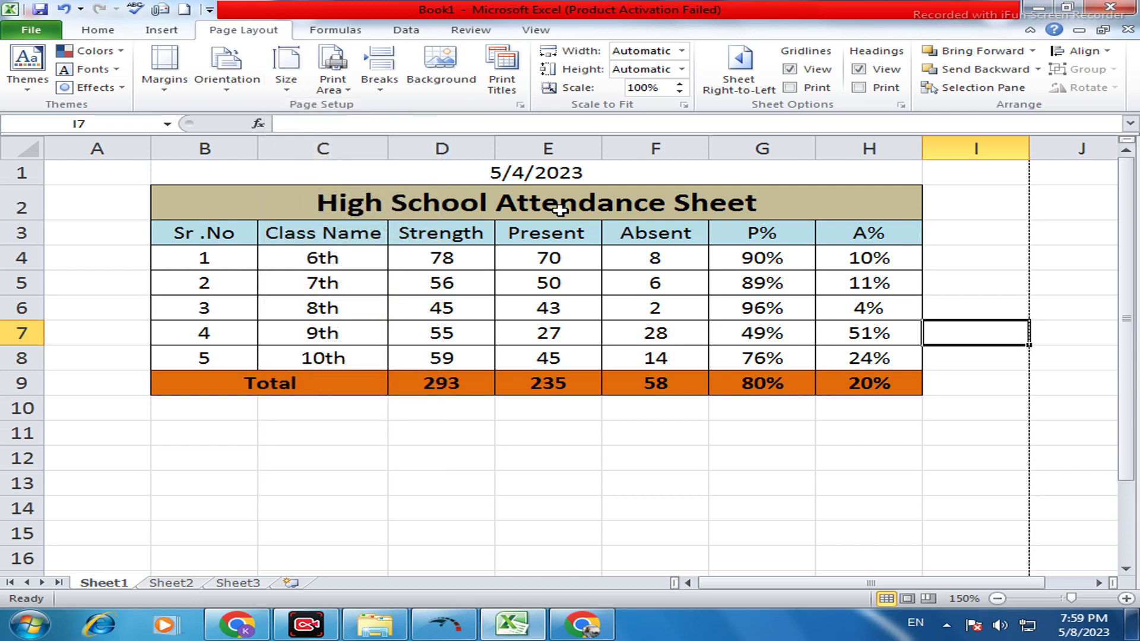
Examine the A4 page boundaries of the worksheet beside column I and down to the page break below row 50.
click(1023, 249)
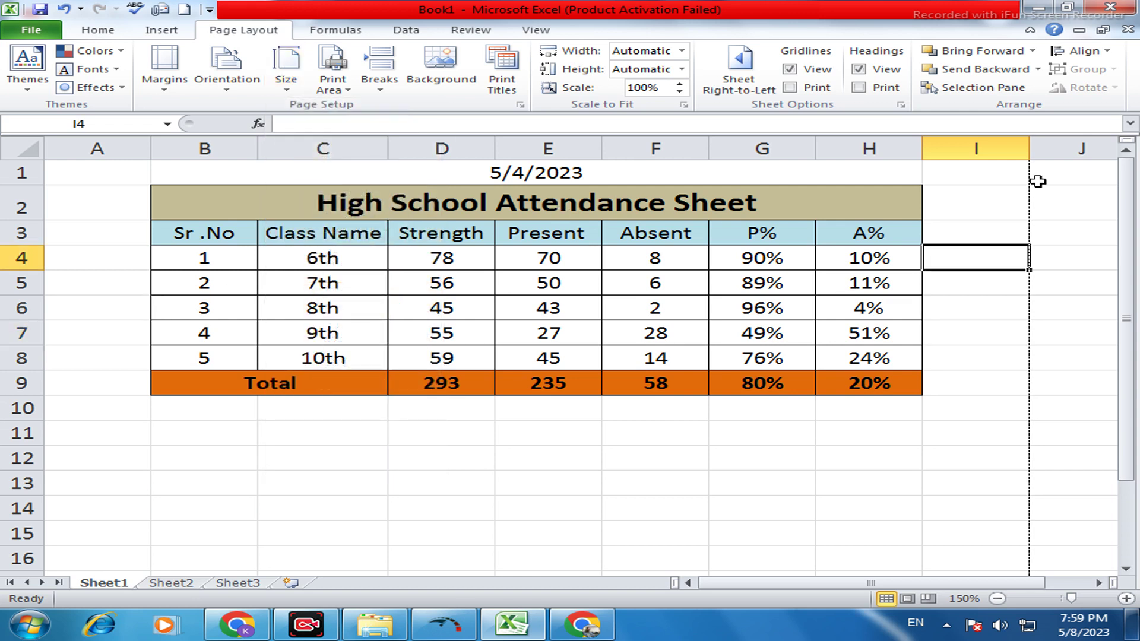
scroll(1043, 385, down, 8)
scroll(1059, 377, down, 4)
click(1019, 517)
click(1018, 500)
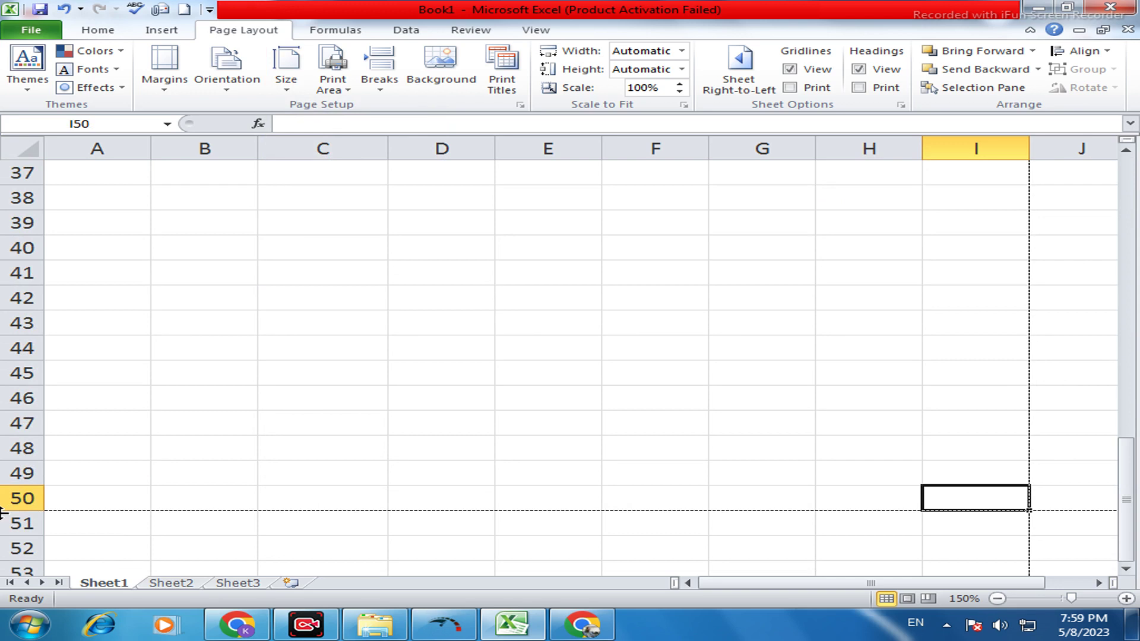
Examine how the attendance table sits within the A4 page boundary beside column I and the empty rows below it.
click(62, 503)
scroll(772, 284, up, 10)
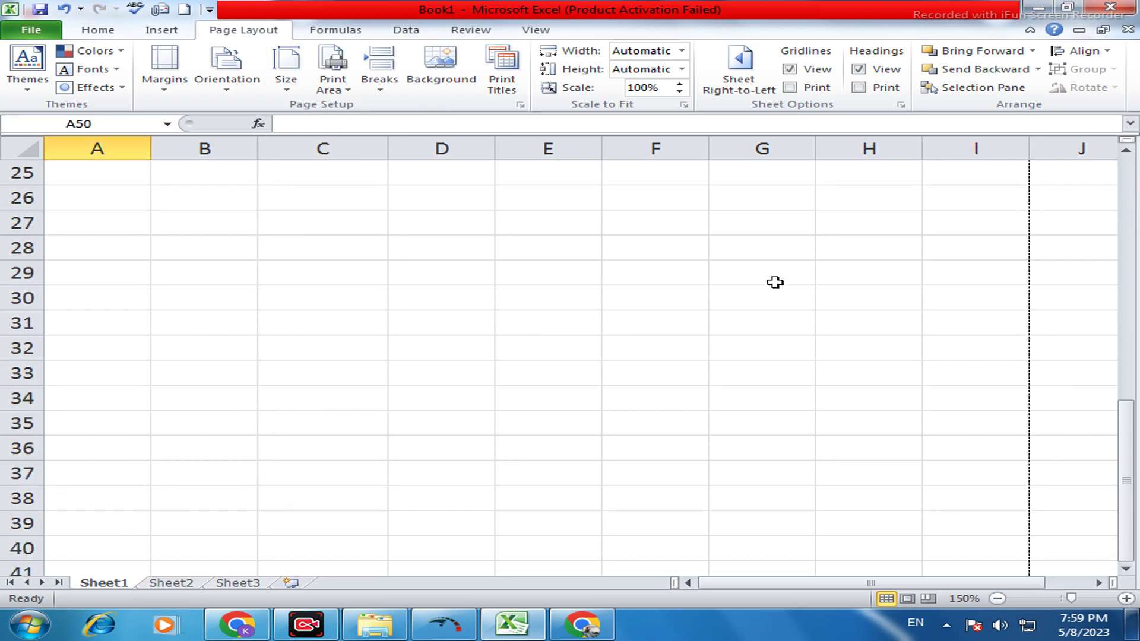
scroll(748, 361, up, 2)
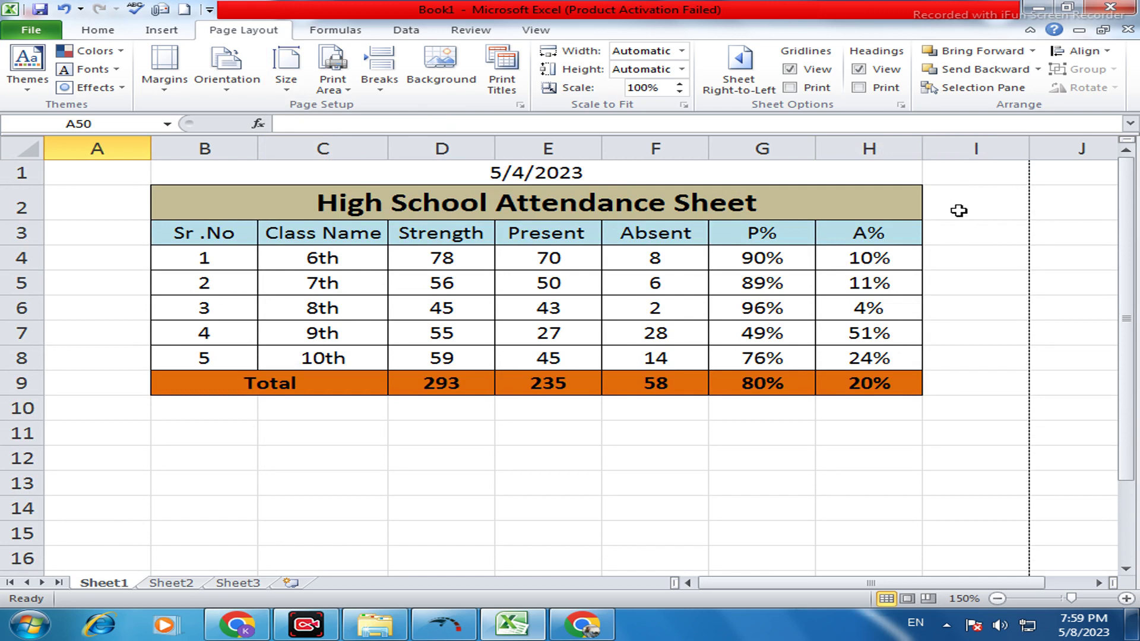
double_click(945, 223)
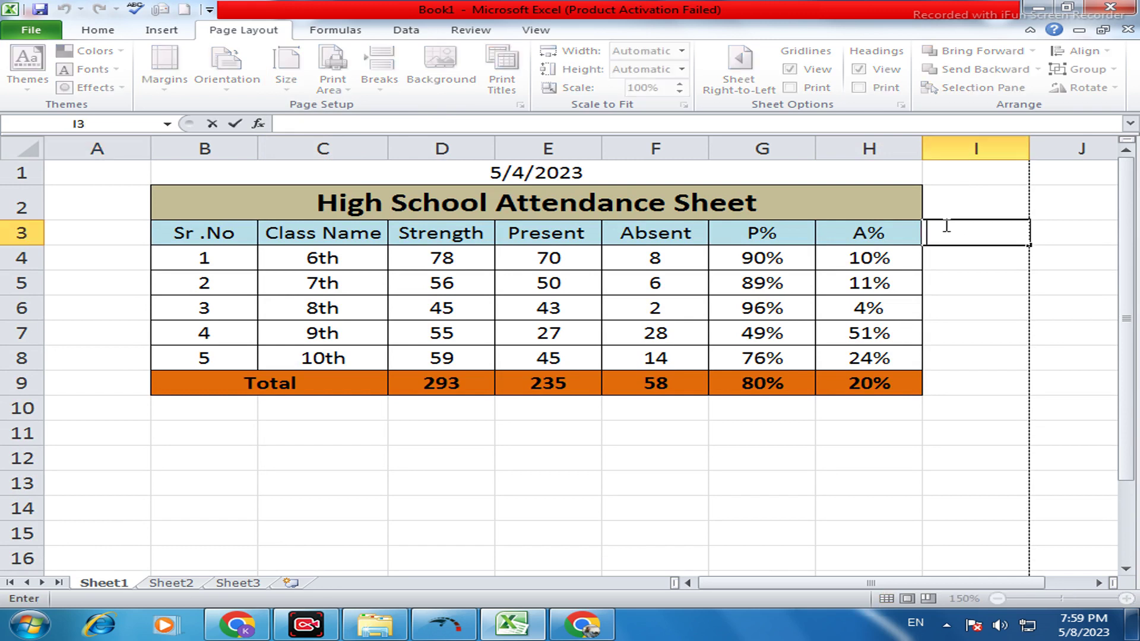
click(303, 416)
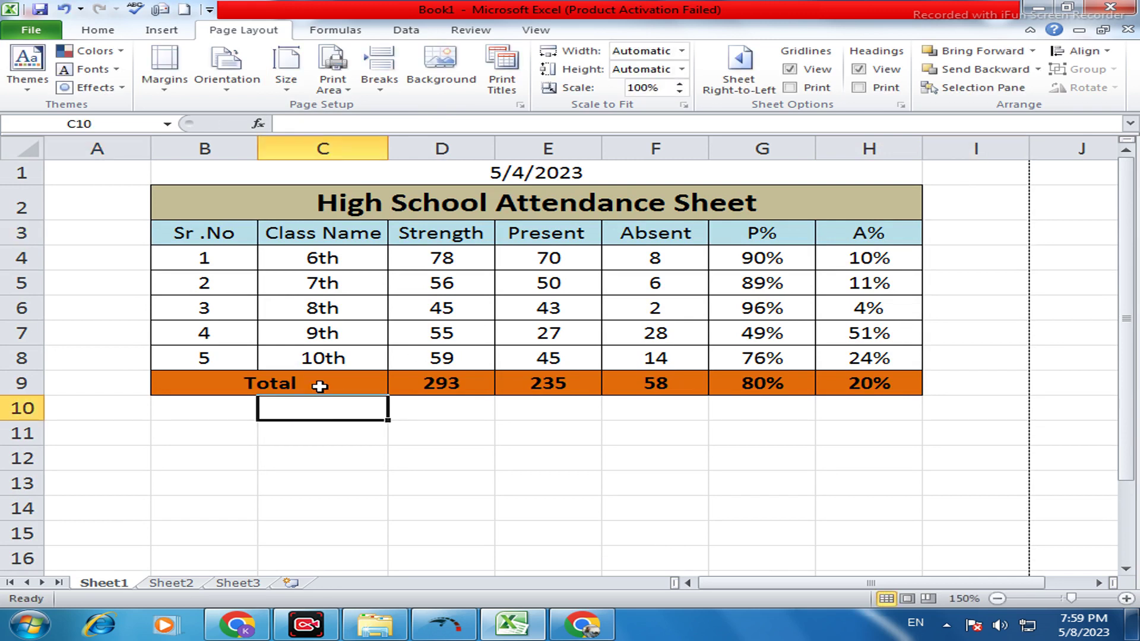
scroll(322, 384, down, 8)
scroll(326, 383, down, 6)
scroll(328, 382, up, 16)
drag(974, 231, 976, 451)
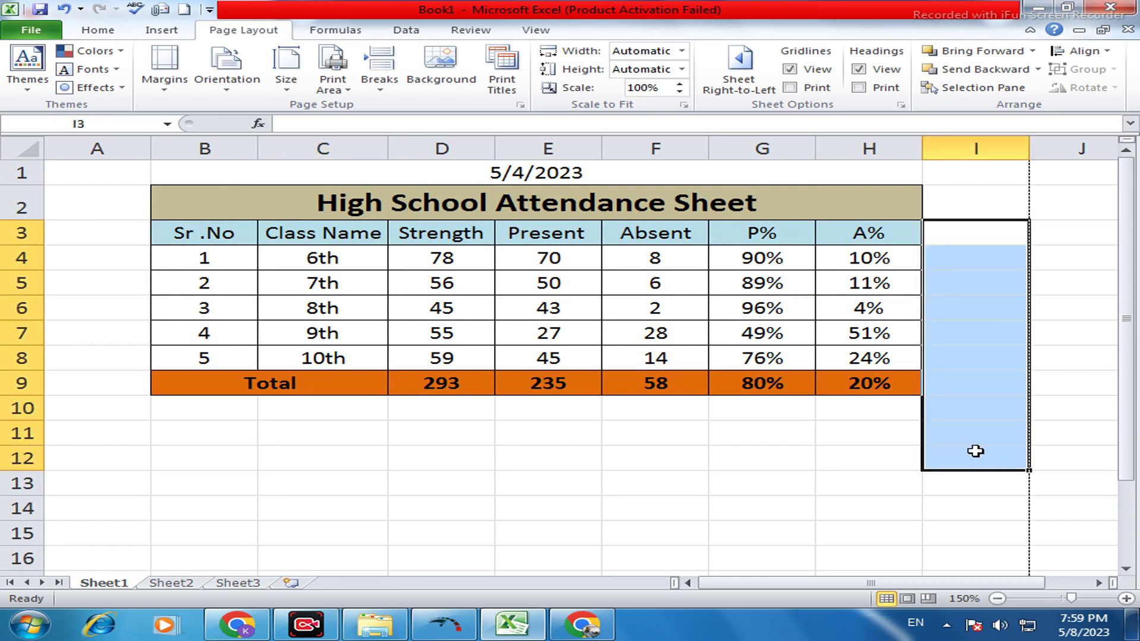
click(778, 441)
drag(157, 415, 1033, 430)
click(780, 499)
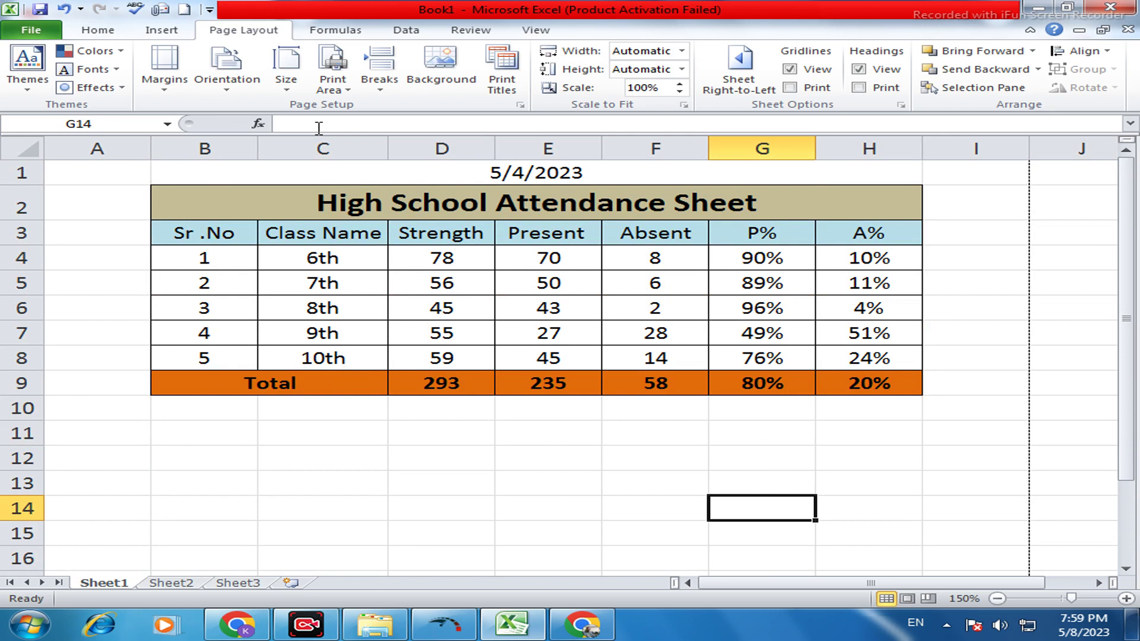
Review the Portrait and Landscape orientation options against the vertical and horizontal extent of the attendance table.
click(249, 83)
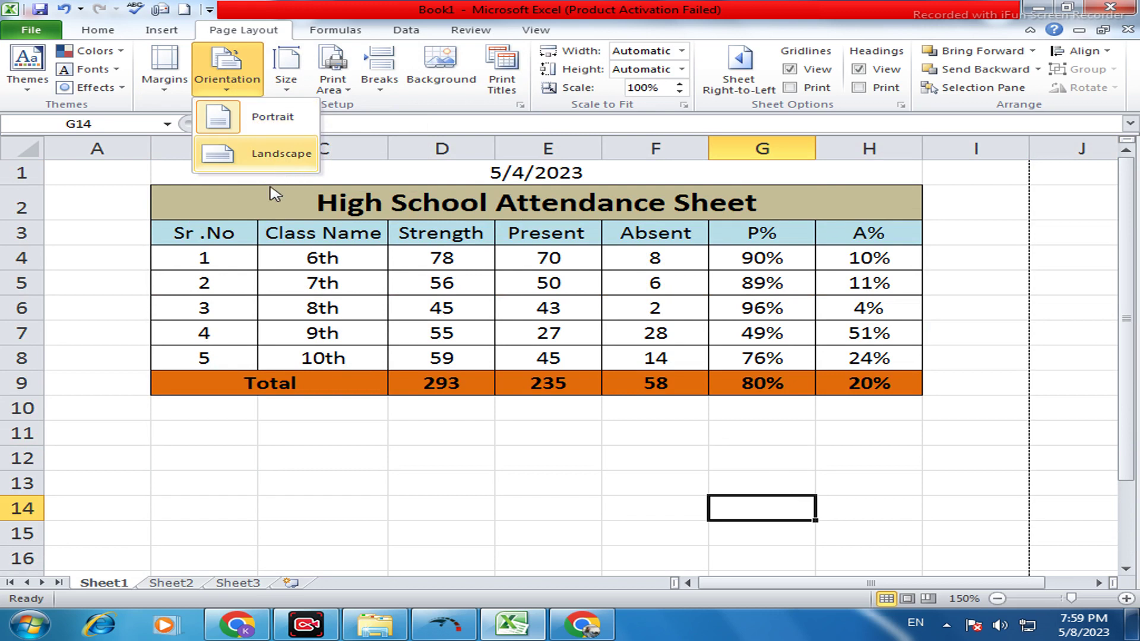
click(178, 451)
drag(294, 431, 846, 427)
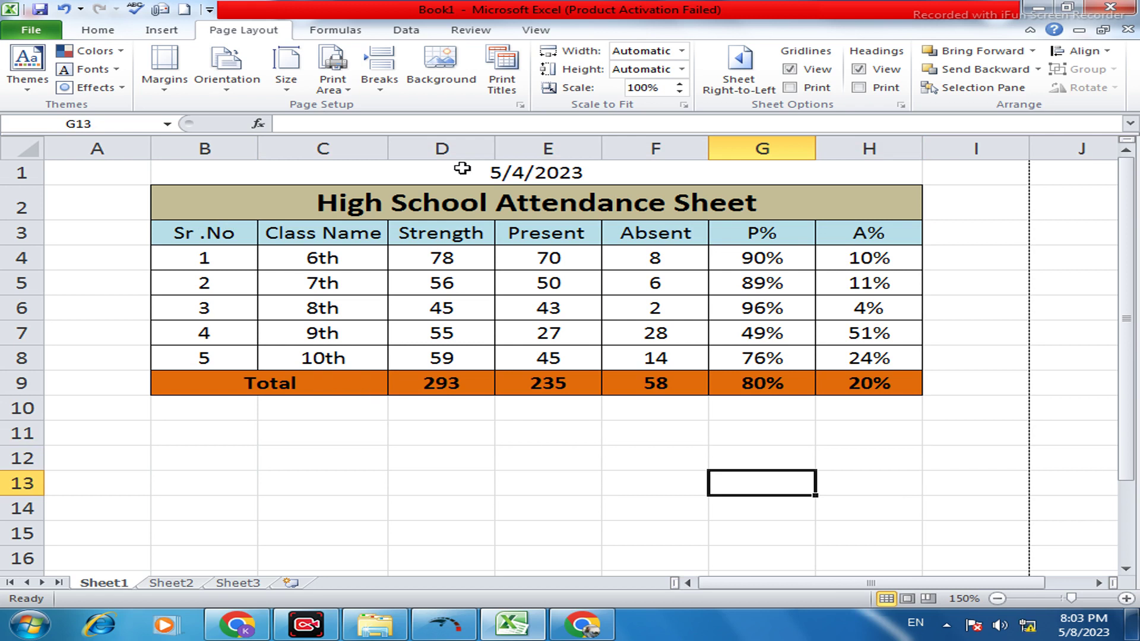
click(231, 79)
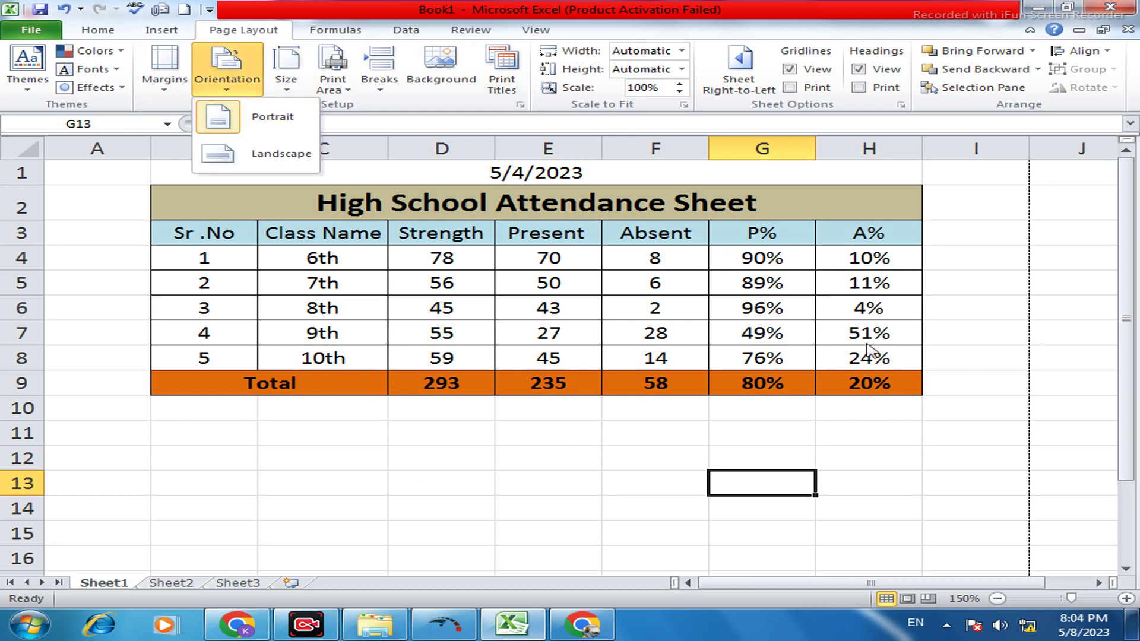
click(982, 213)
drag(979, 208, 1018, 533)
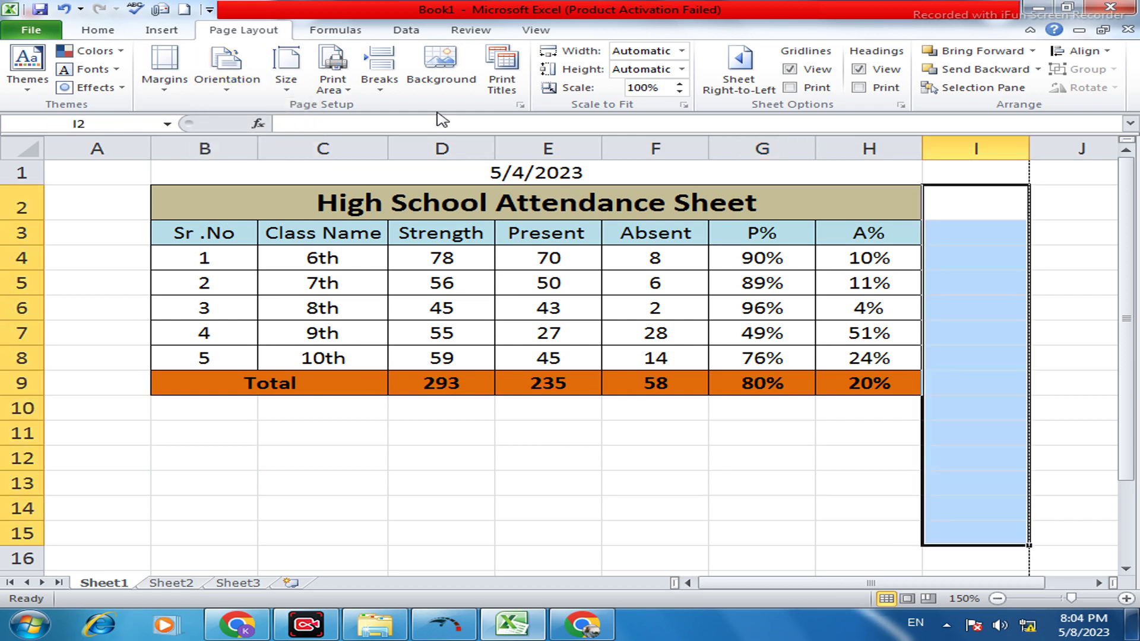
click(227, 91)
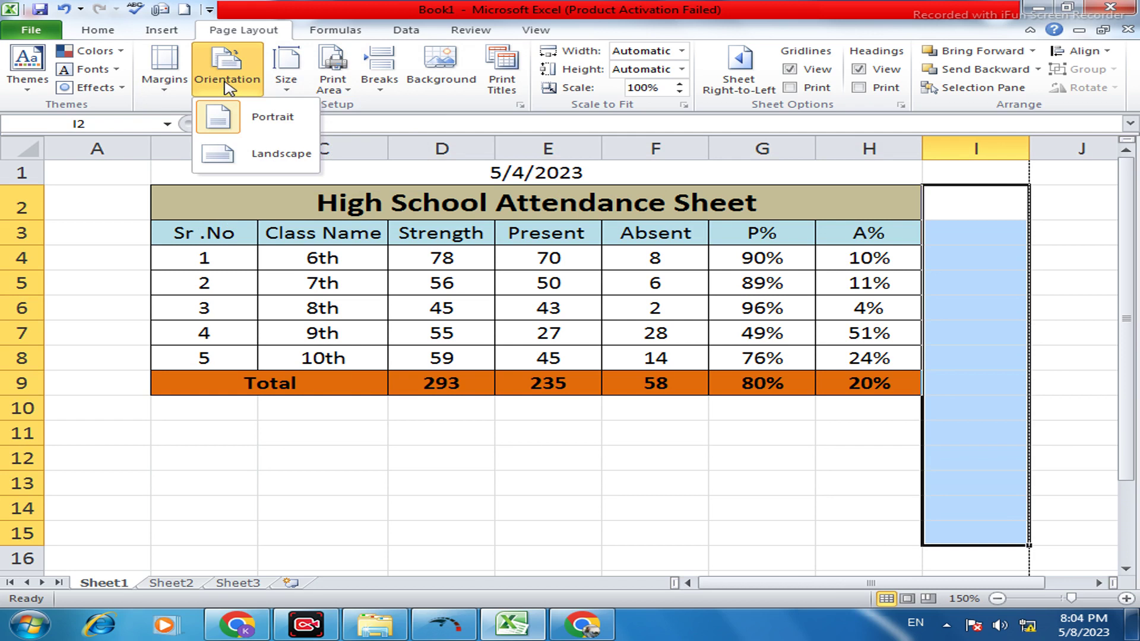
click(280, 435)
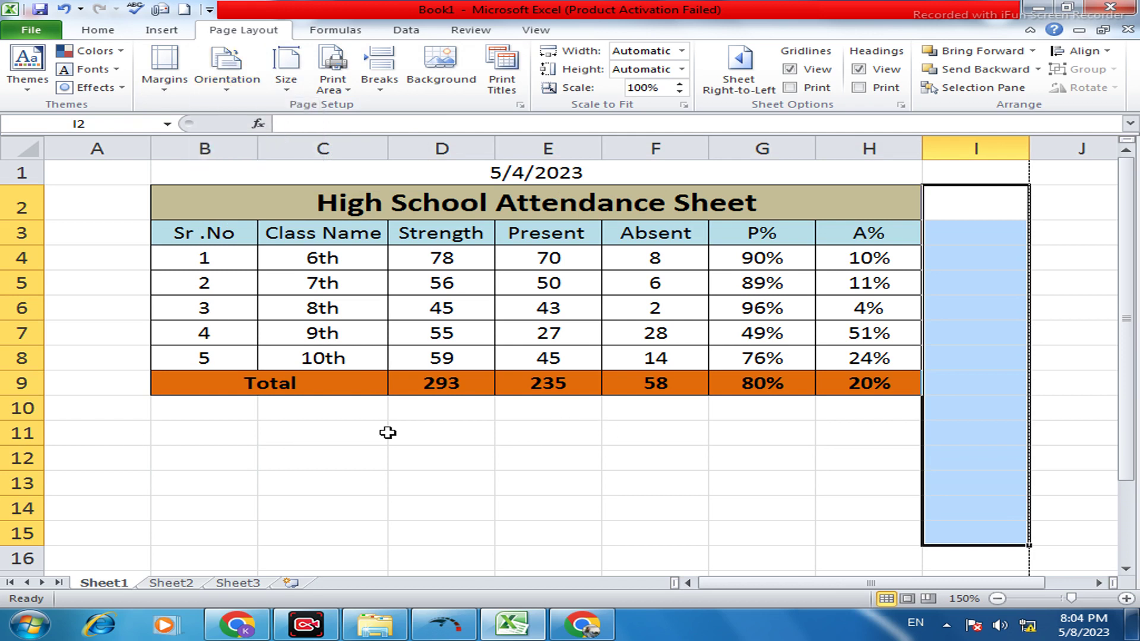
click(178, 433)
drag(256, 434, 946, 440)
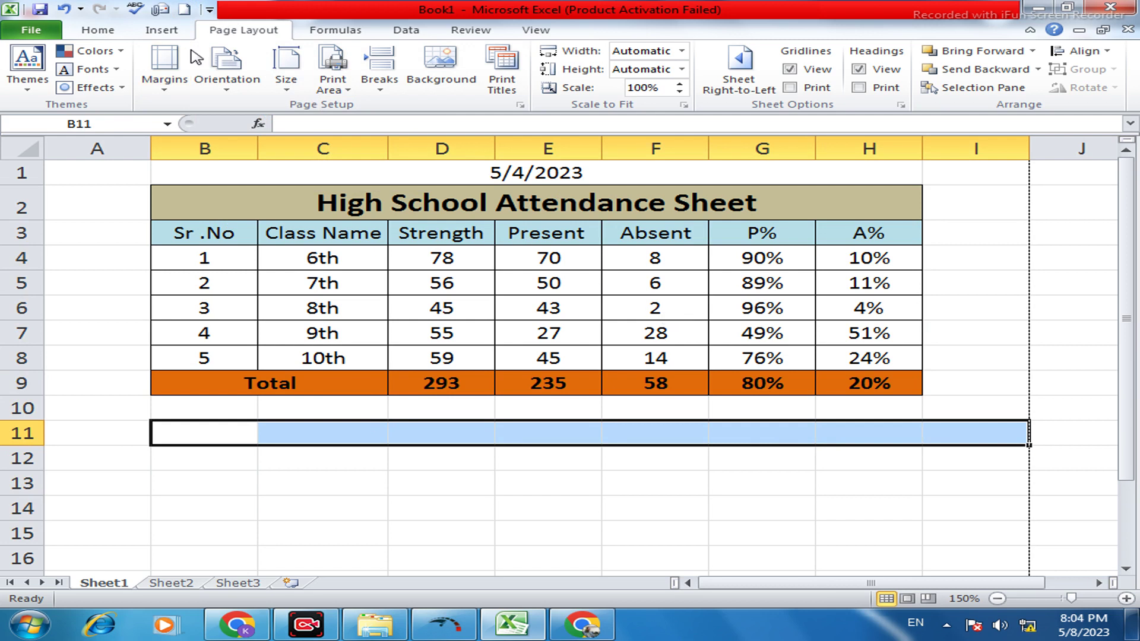
Change the worksheet's page orientation to Landscape and reapply the A4 (8.27" x 11.69") paper size.
click(228, 68)
click(273, 153)
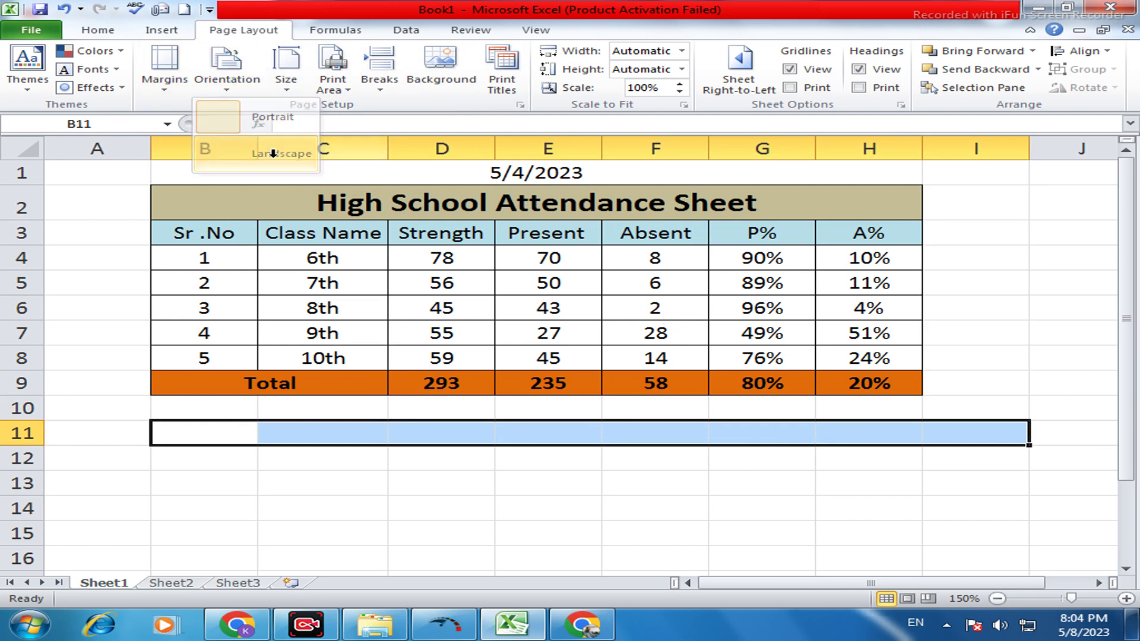
click(888, 515)
drag(722, 583, 763, 583)
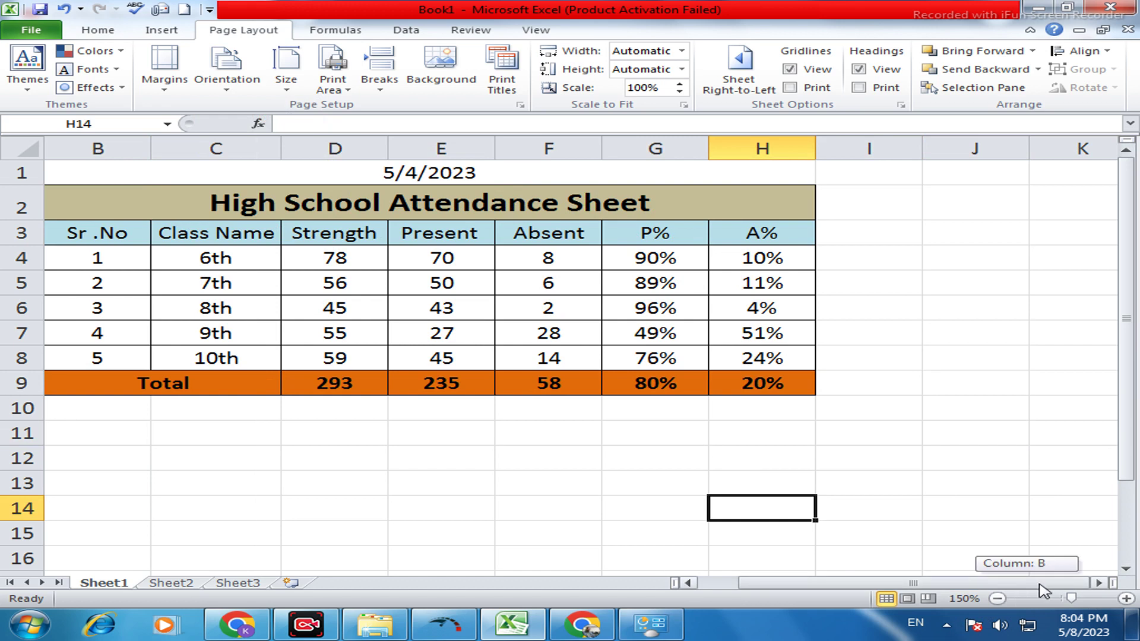
scroll(873, 501, down, 3)
scroll(873, 501, down, 1)
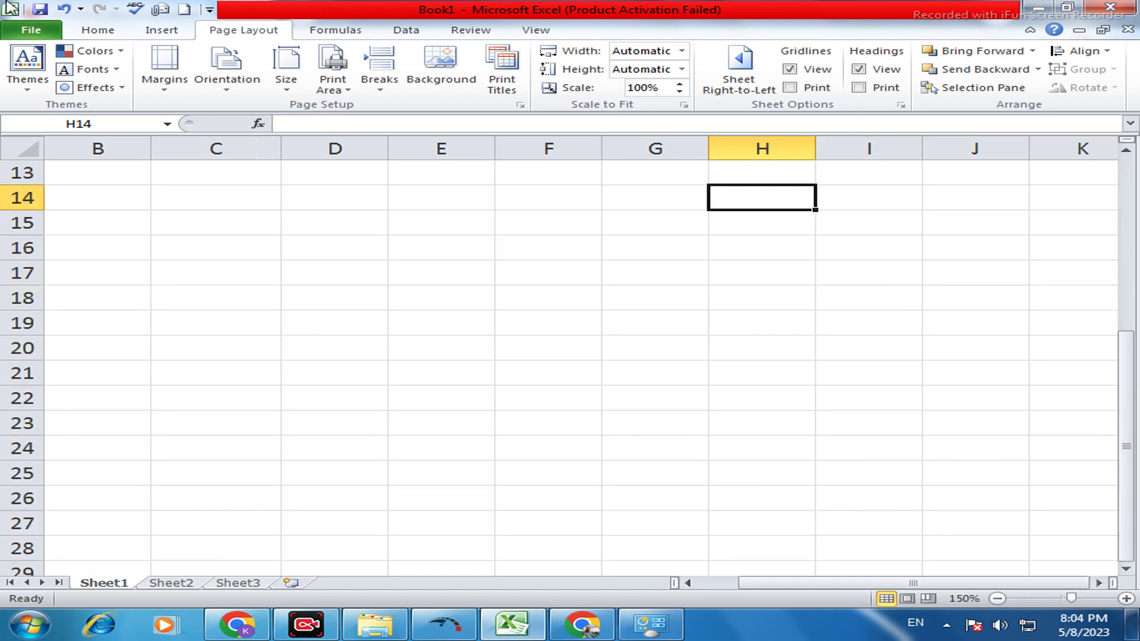
click(300, 68)
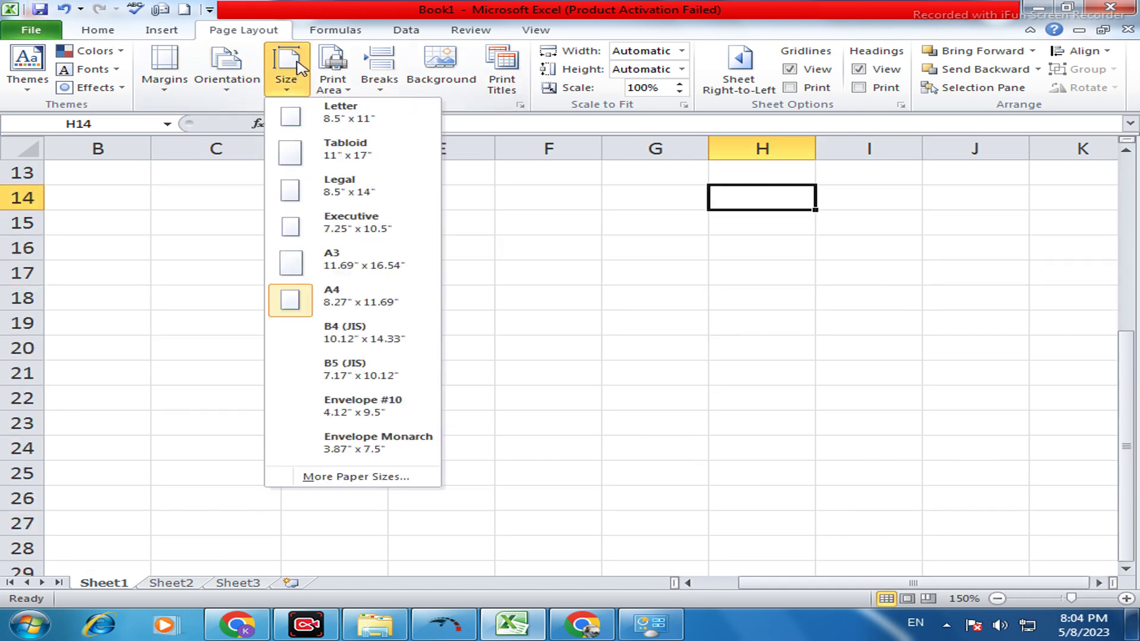
click(326, 302)
Examine the landscape page boundaries across the columns and down the rows of the attendance worksheet.
drag(817, 584, 603, 578)
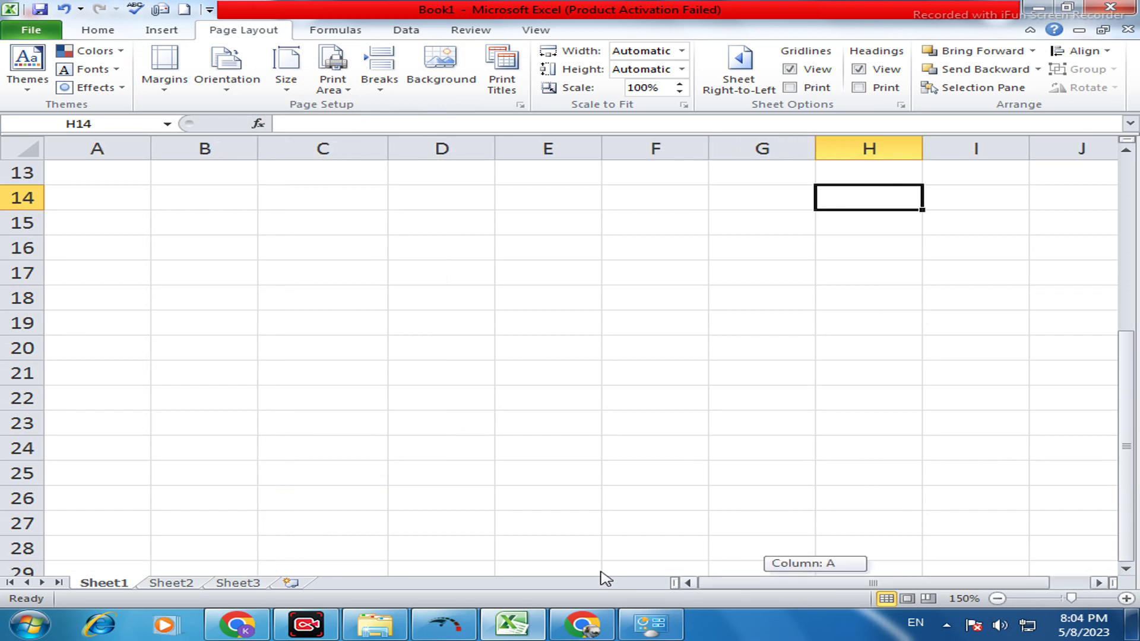
scroll(457, 285, up, 4)
scroll(475, 334, down, 5)
scroll(479, 333, down, 4)
scroll(479, 333, up, 4)
scroll(481, 334, down, 6)
scroll(1009, 429, up, 5)
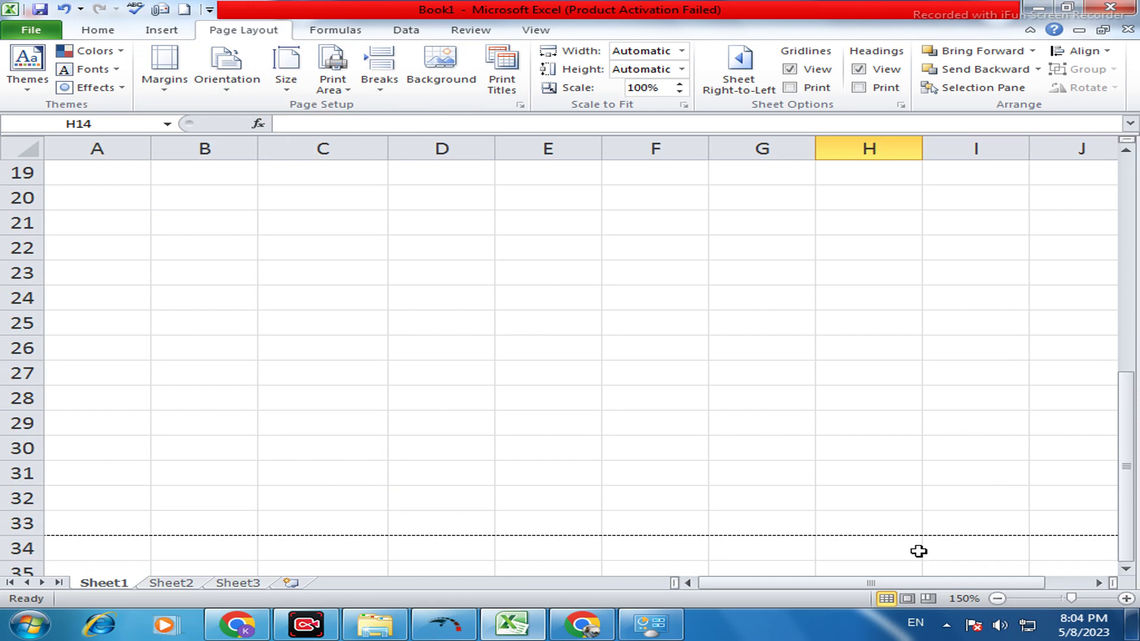
drag(867, 585, 1083, 570)
scroll(1098, 501, up, 6)
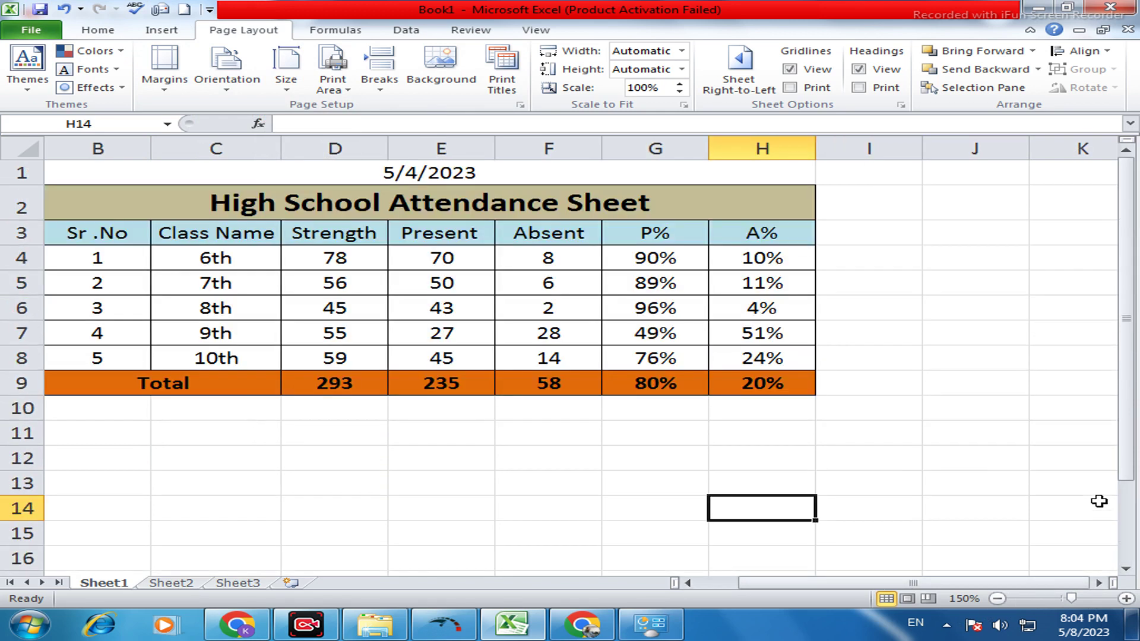
drag(944, 584, 1033, 584)
drag(871, 585, 549, 591)
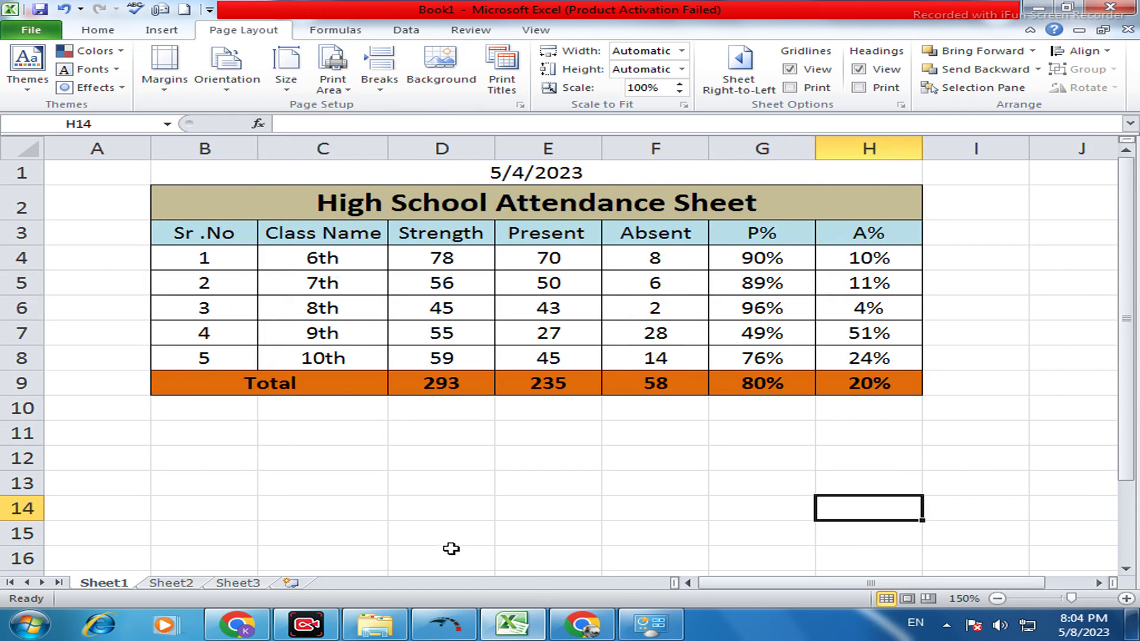
Widen columns B to H equally until the attendance table's outer edge meets the landscape page boundary.
double_click(257, 148)
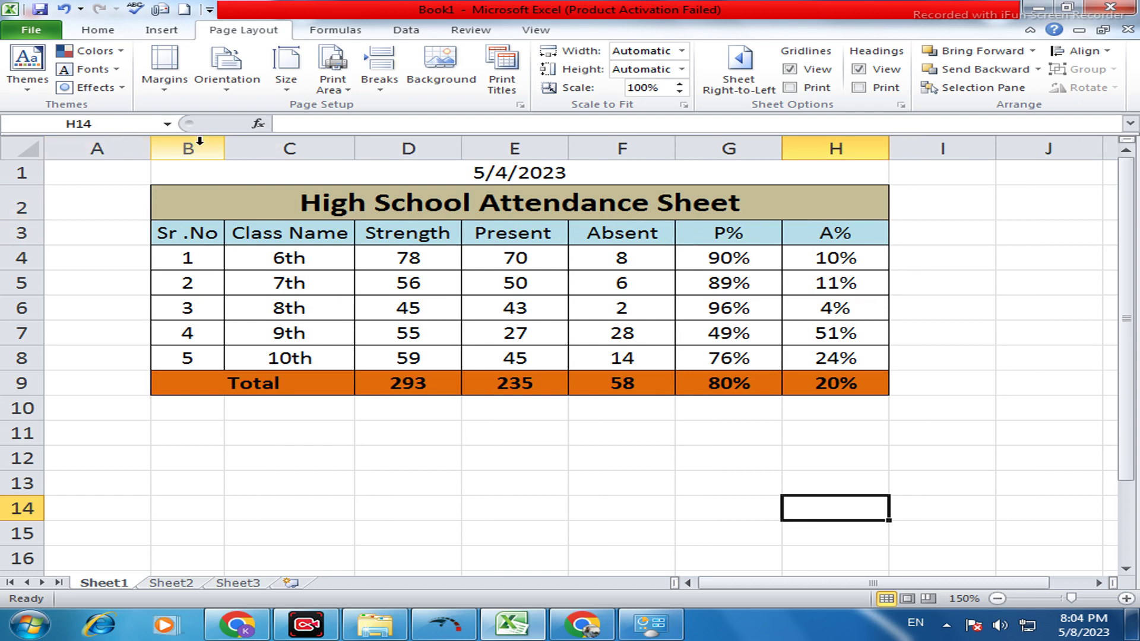
drag(172, 149, 887, 157)
drag(678, 144, 873, 146)
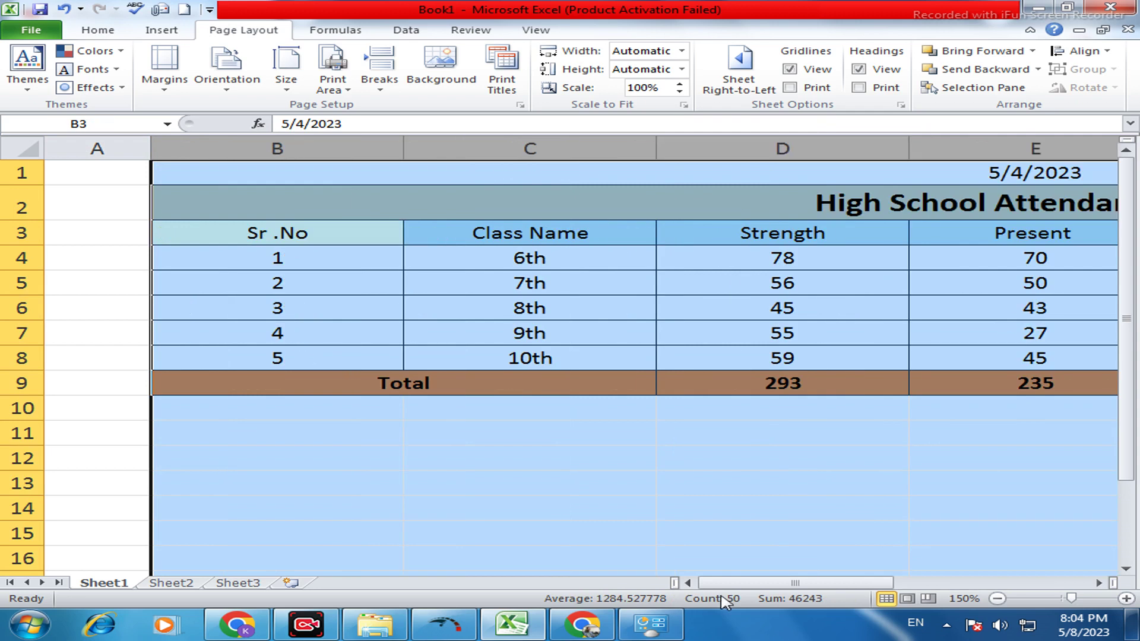
drag(786, 583, 980, 586)
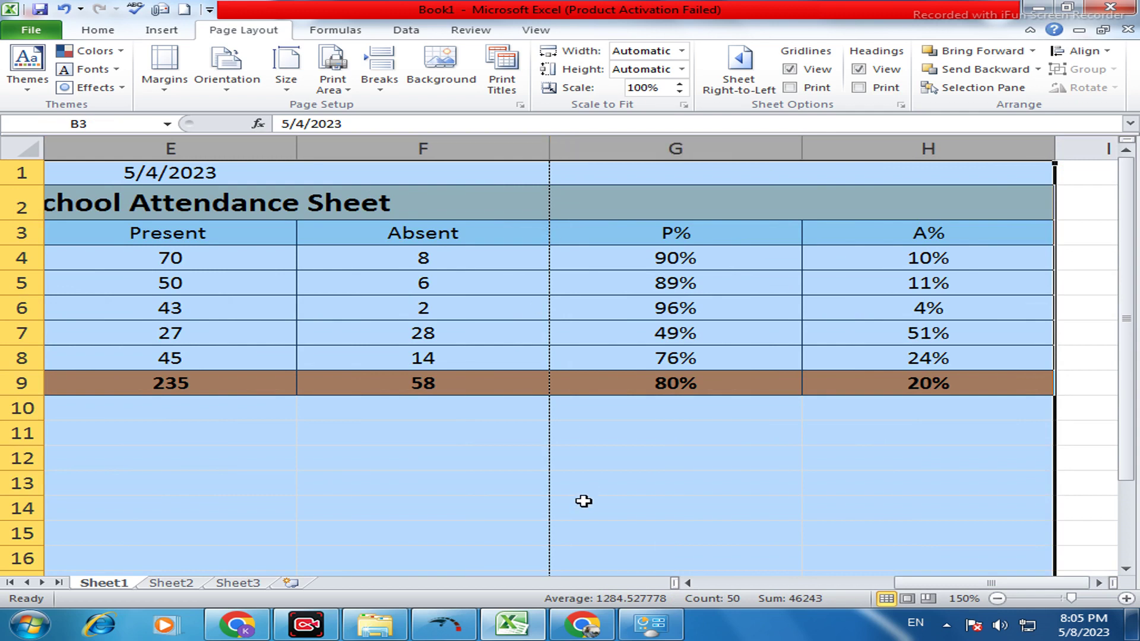
drag(292, 144, 245, 142)
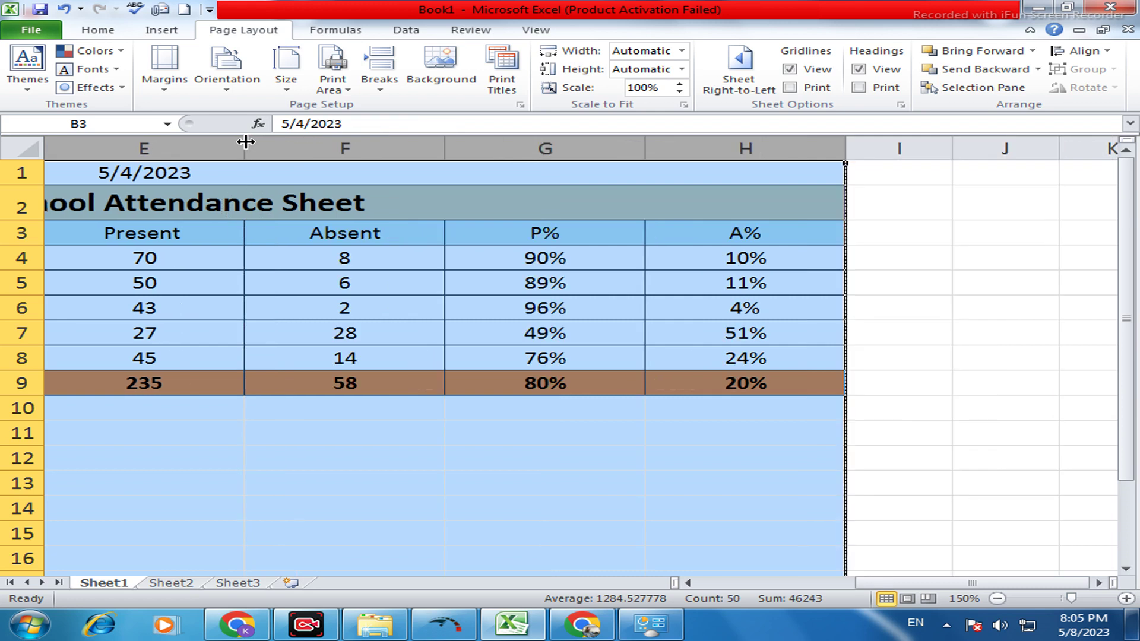
Check the page boundary beside column H down to the horizontal page break and review the orientation options again.
scroll(453, 254, down, 10)
scroll(439, 257, up, 5)
click(972, 323)
scroll(738, 366, down, 6)
scroll(753, 364, up, 2)
click(833, 301)
scroll(843, 303, up, 9)
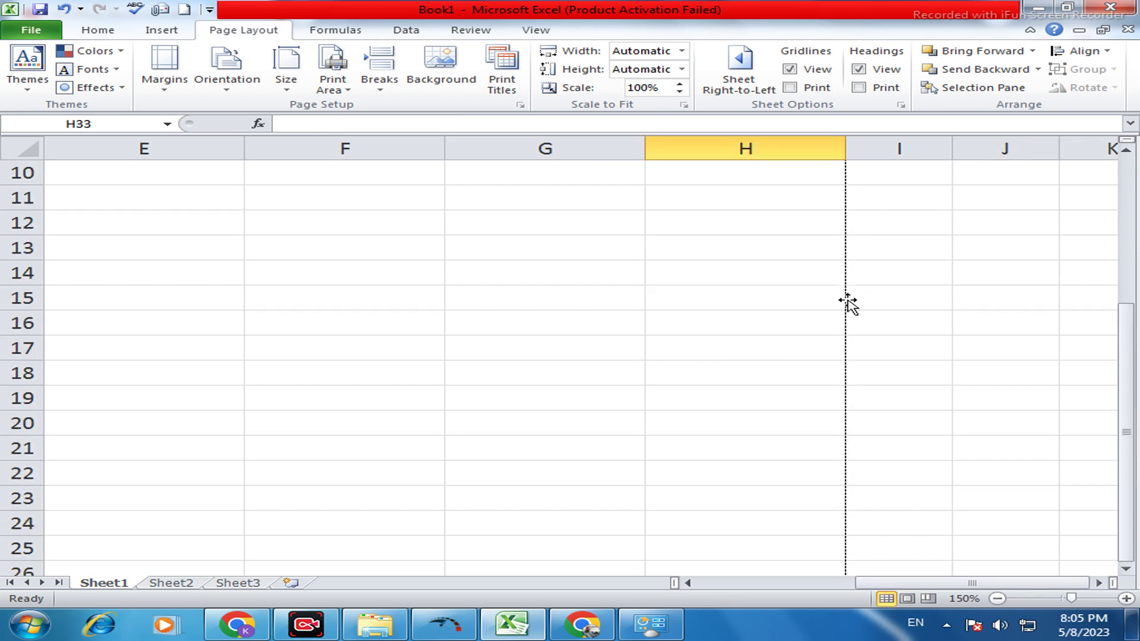
click(252, 83)
click(589, 436)
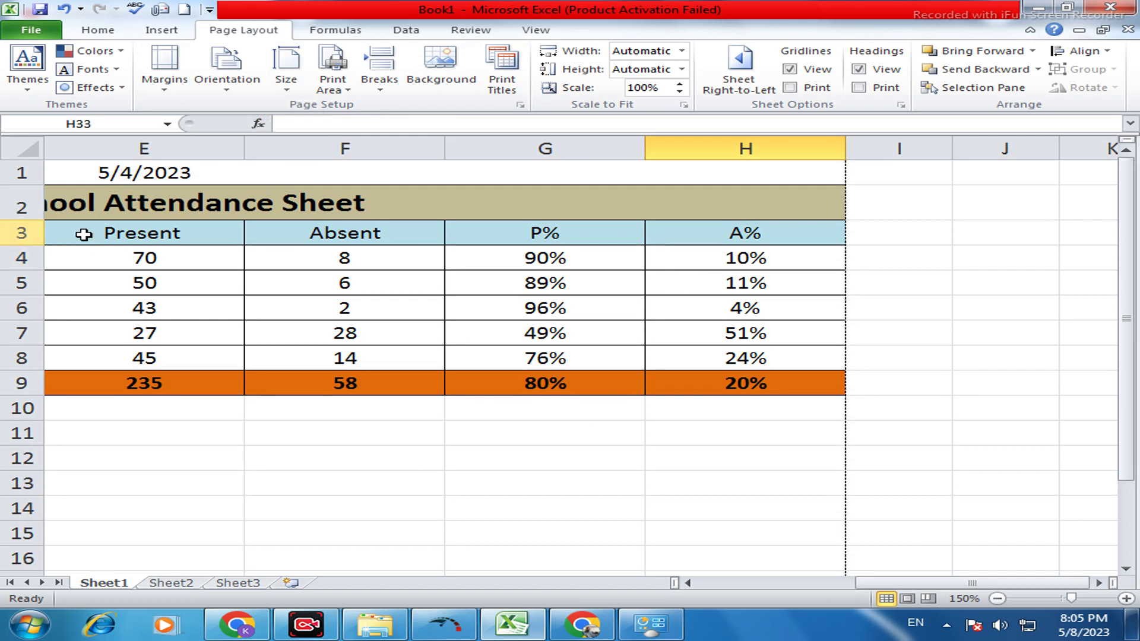
Increase the height of rows 2 to 9 equally and check the table against the horizontal page break.
drag(972, 583, 869, 583)
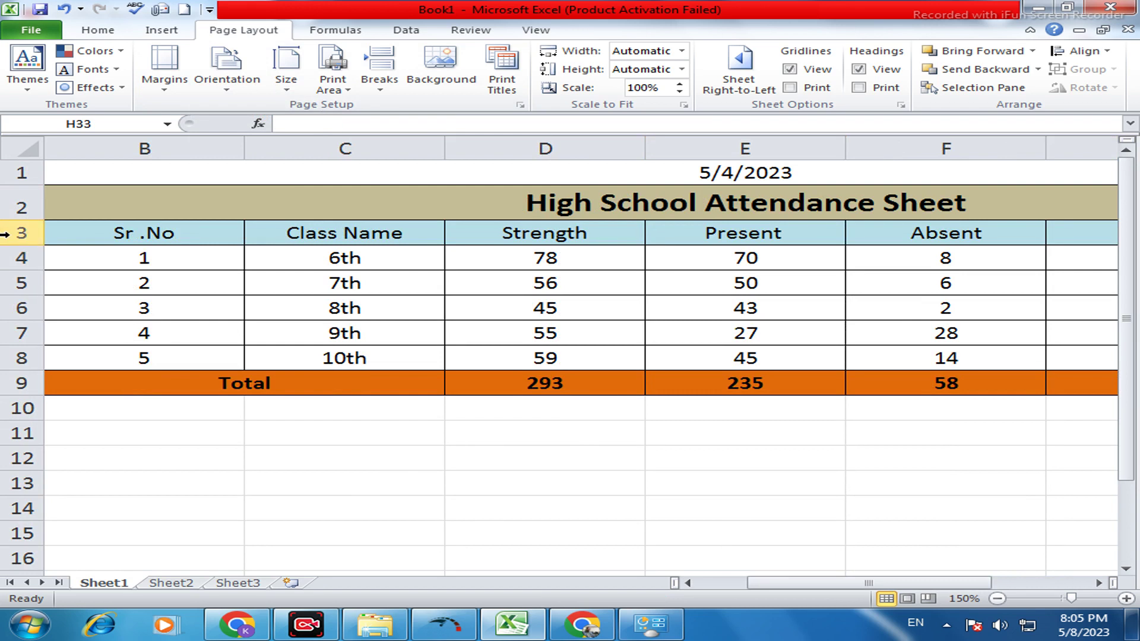
drag(21, 207, 20, 382)
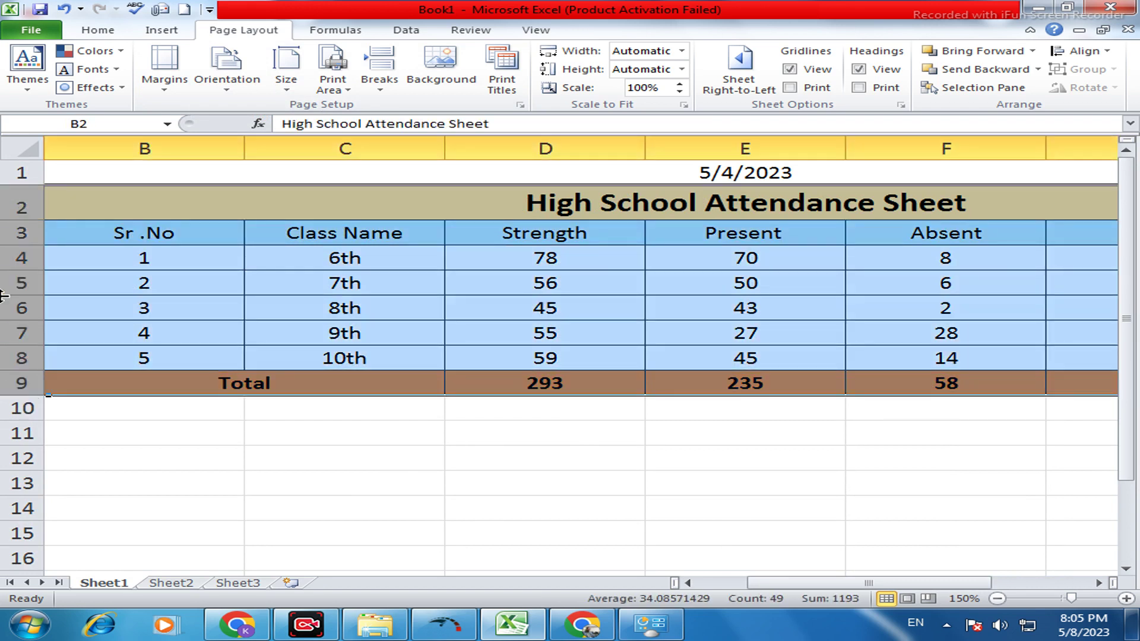
drag(22, 271, 33, 318)
drag(765, 584, 717, 584)
scroll(766, 501, down, 6)
scroll(766, 501, up, 4)
scroll(766, 500, down, 2)
scroll(766, 500, up, 2)
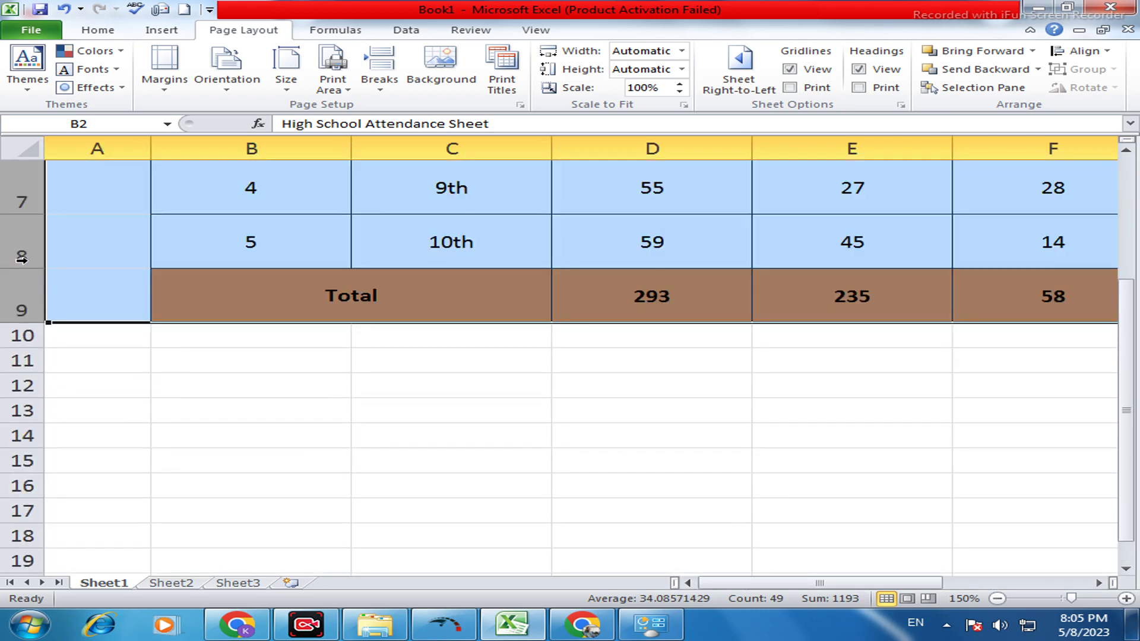
Enlarge and fine-tune the height of rows 2 to 9 so the whole table ends just above the page break.
drag(32, 270, 33, 320)
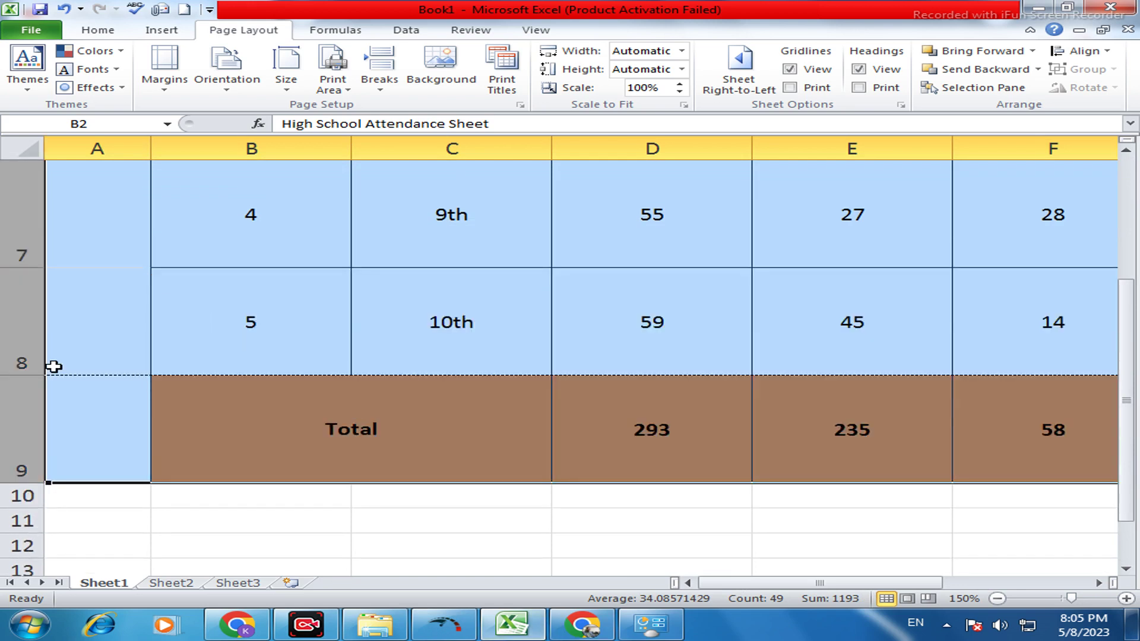
drag(31, 373, 29, 345)
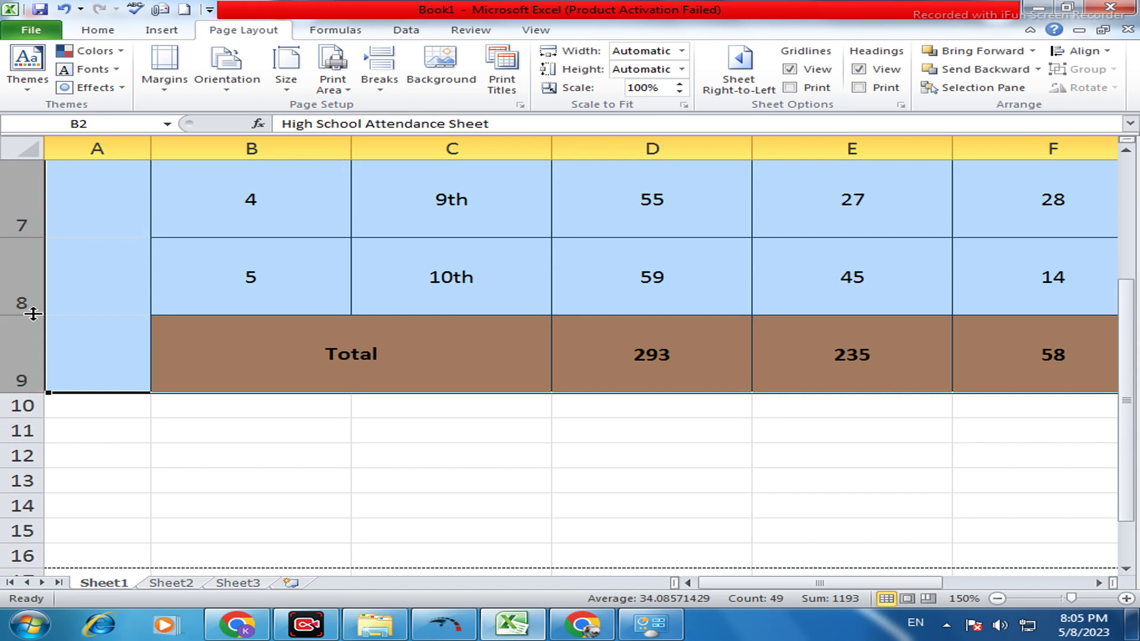
drag(36, 313, 26, 330)
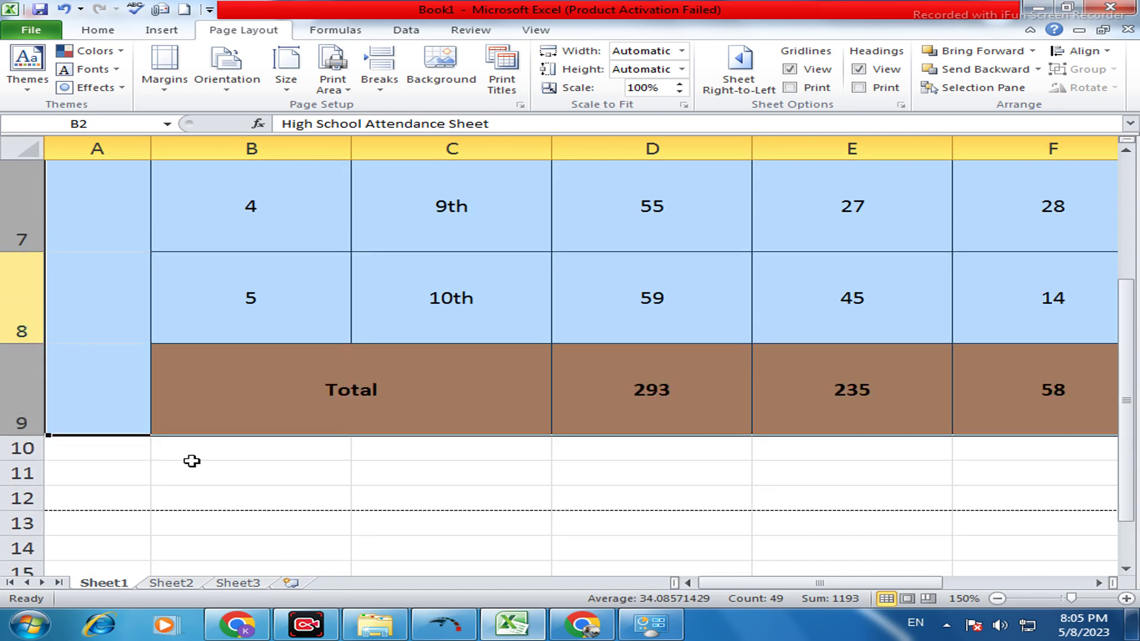
click(728, 483)
click(589, 503)
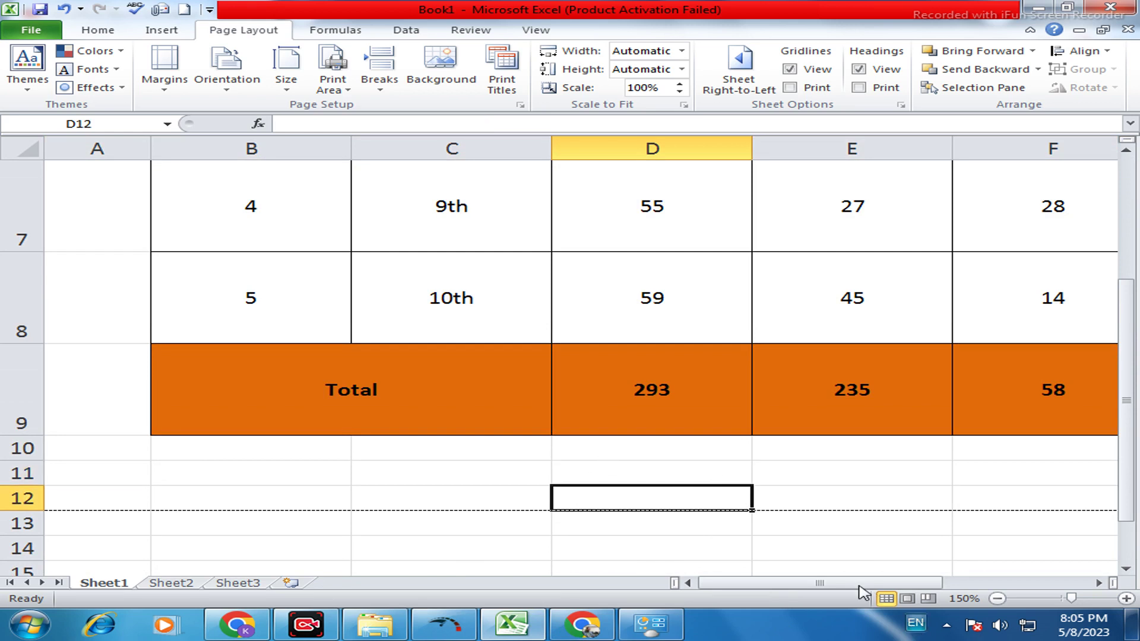
click(1098, 583)
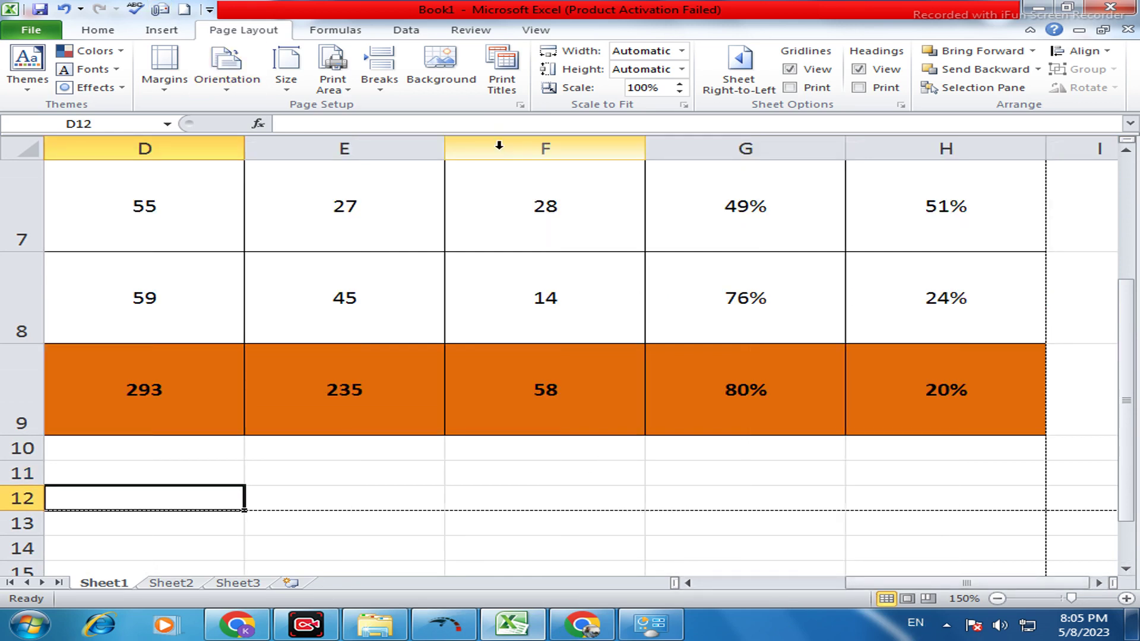
Preview how the attendance sheet will print and dismiss the Windows color scheme prompt.
key(ctrl+p)
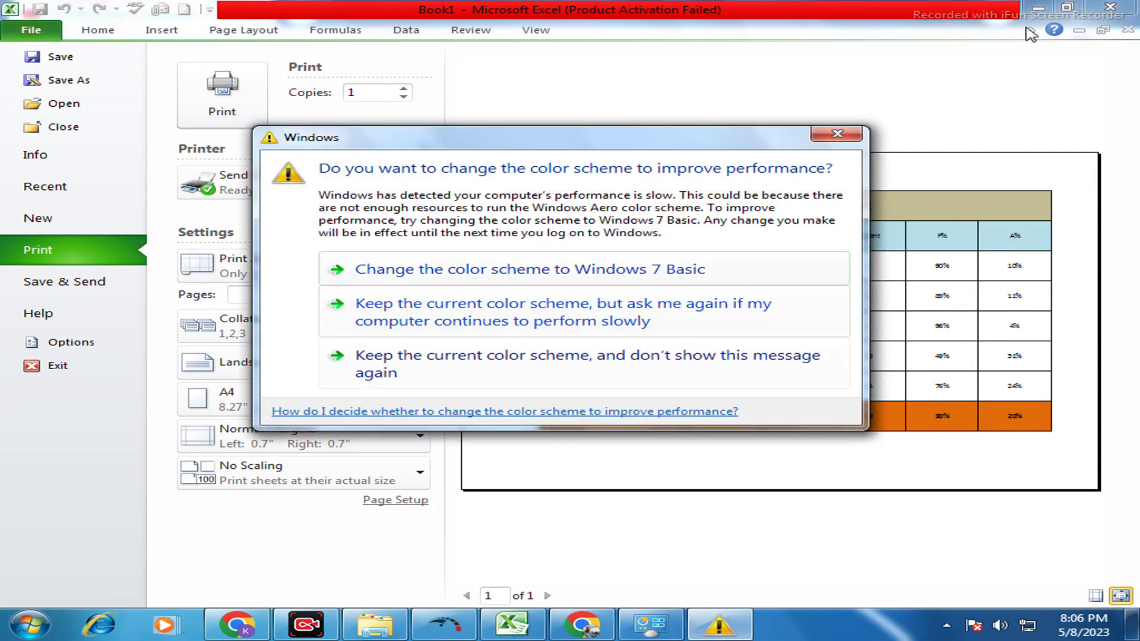
click(837, 134)
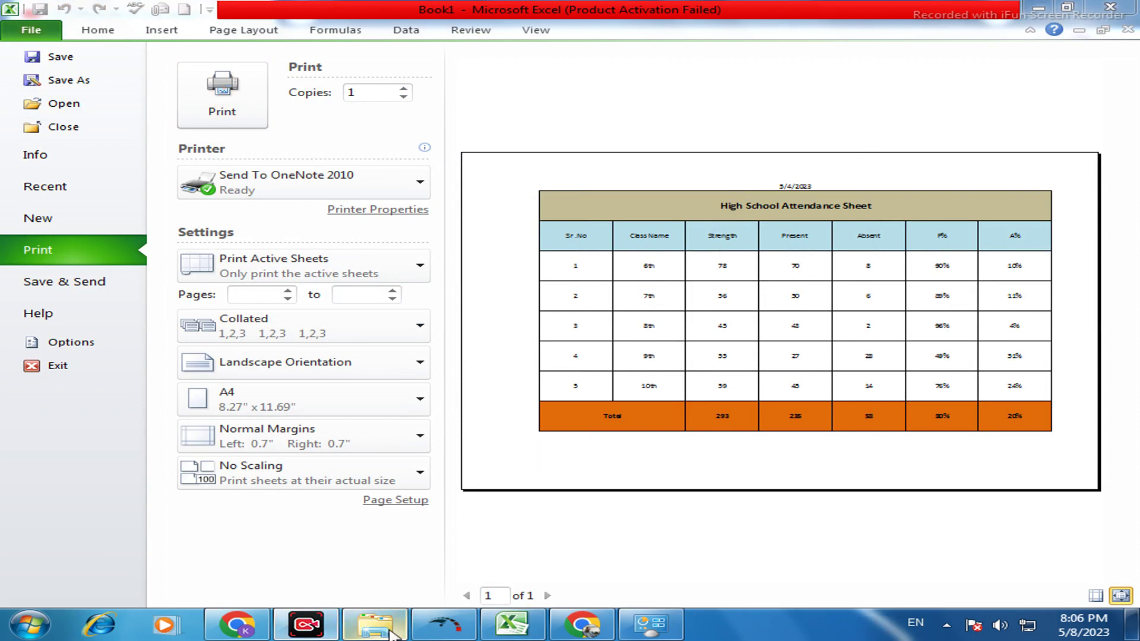
Switch to Windows Explorer and open the STAFF STATEMENT 28-05-2022 workbook from the staff statment folder.
click(391, 633)
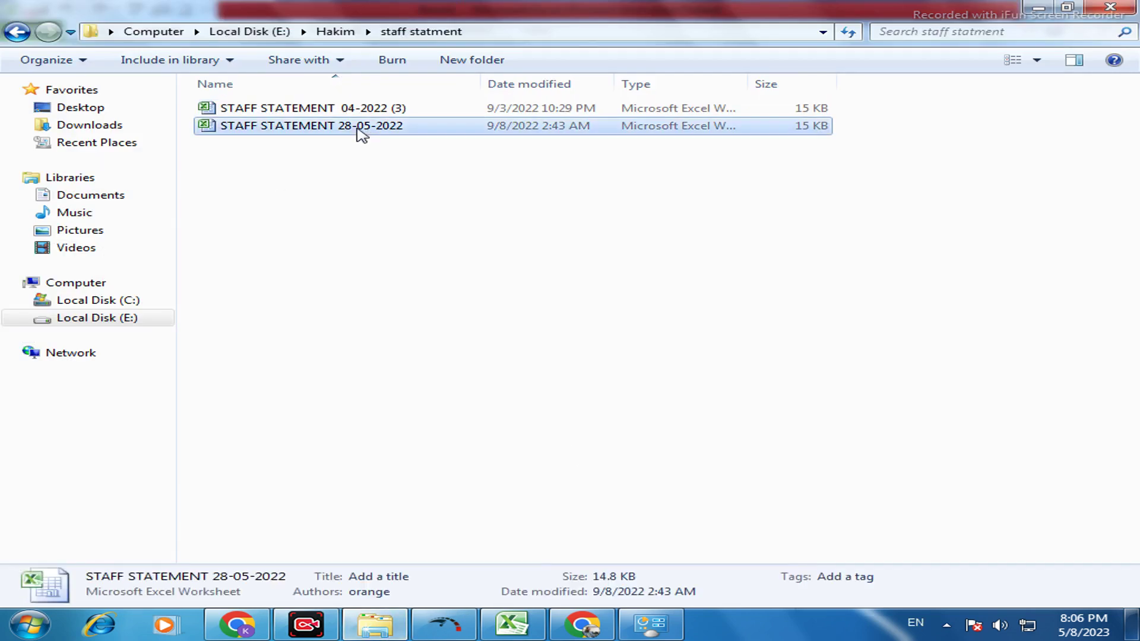
double_click(358, 129)
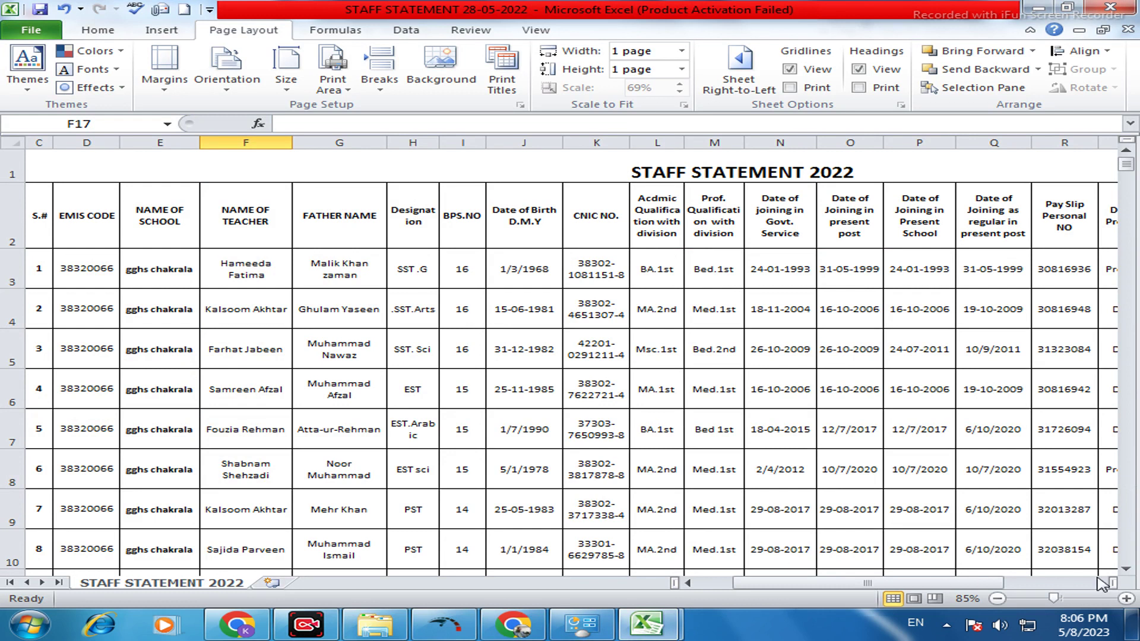
drag(894, 582, 980, 583)
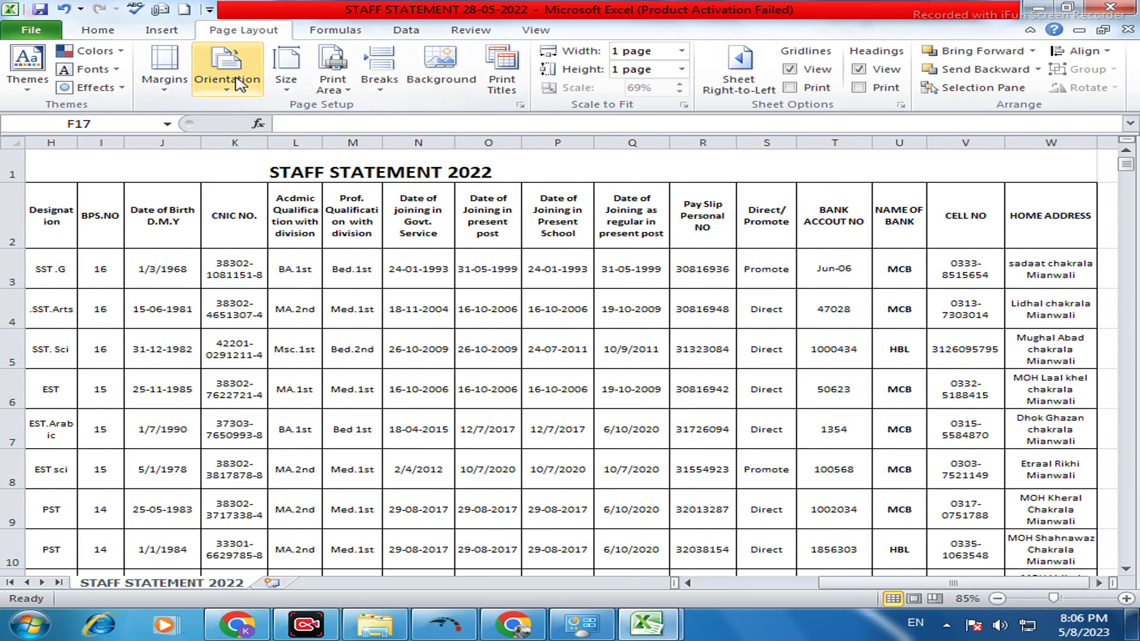
Set the staff statement's paper size to A4 and its page orientation to Portrait.
click(283, 89)
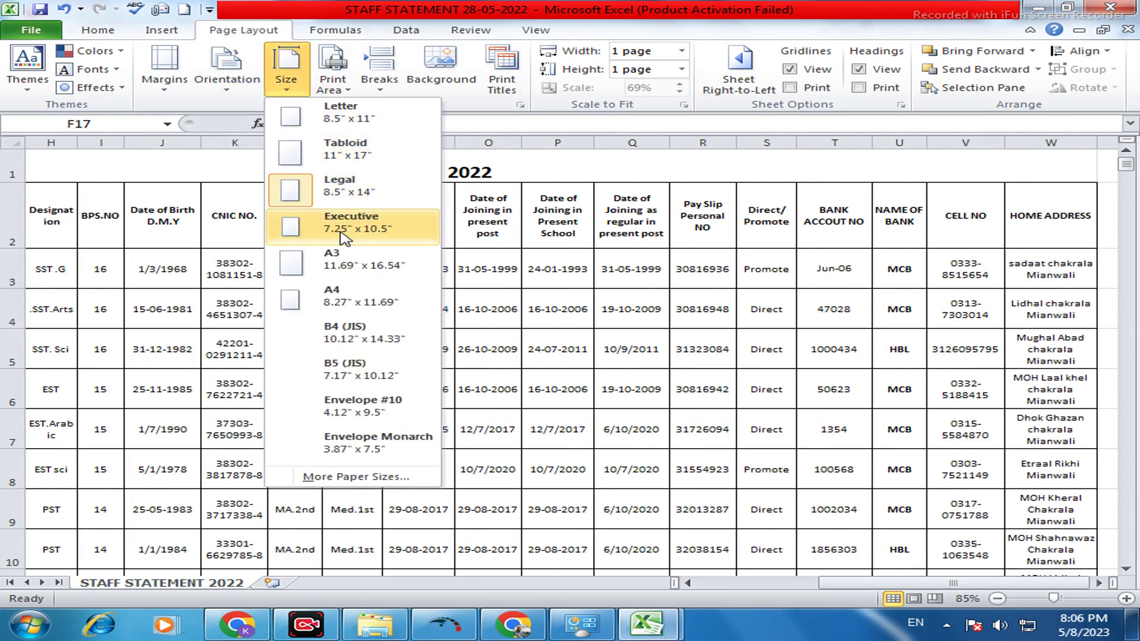
click(355, 304)
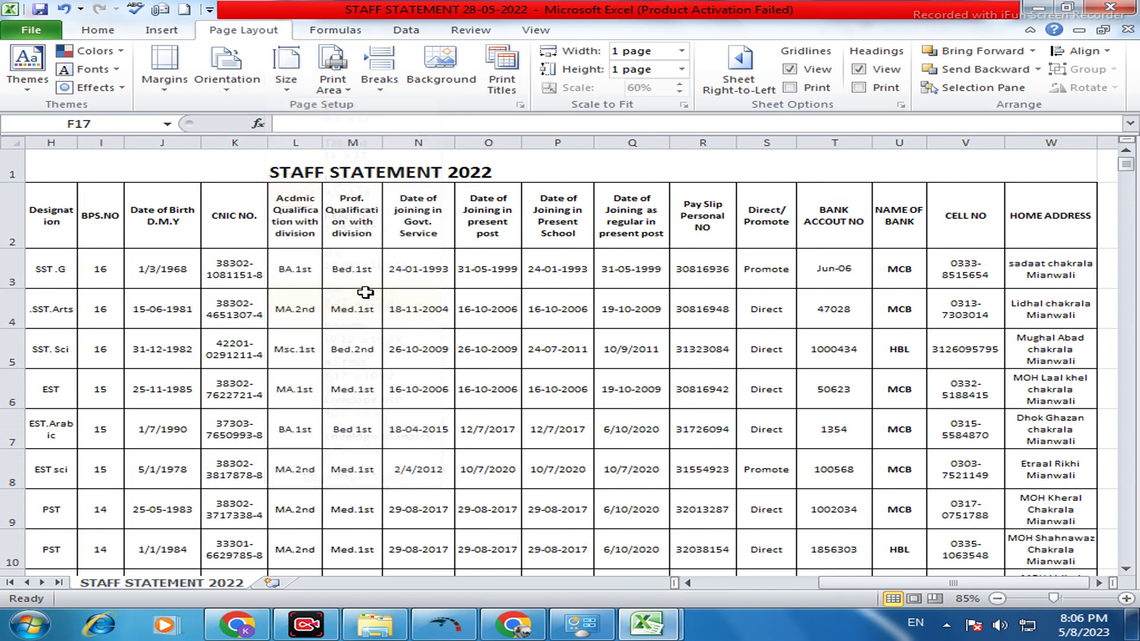
click(212, 69)
click(274, 121)
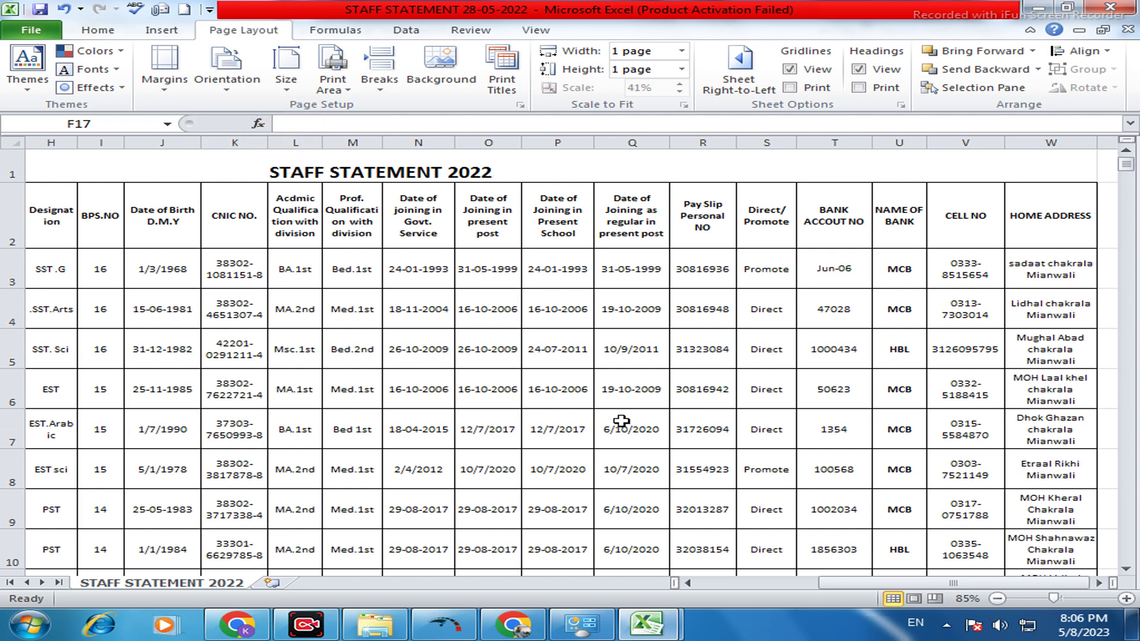
Look over the staff table from its first columns and preview how it prints on an A4 portrait page.
mouse_move(1076, 592)
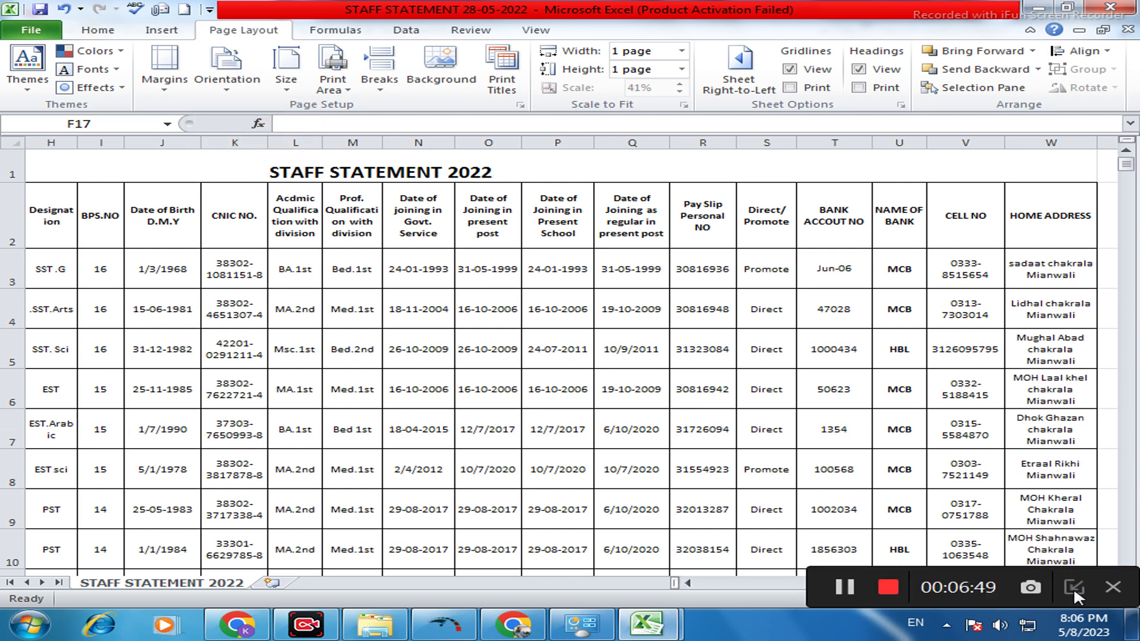
drag(913, 590, 689, 579)
scroll(634, 455, down, 4)
scroll(633, 455, up, 4)
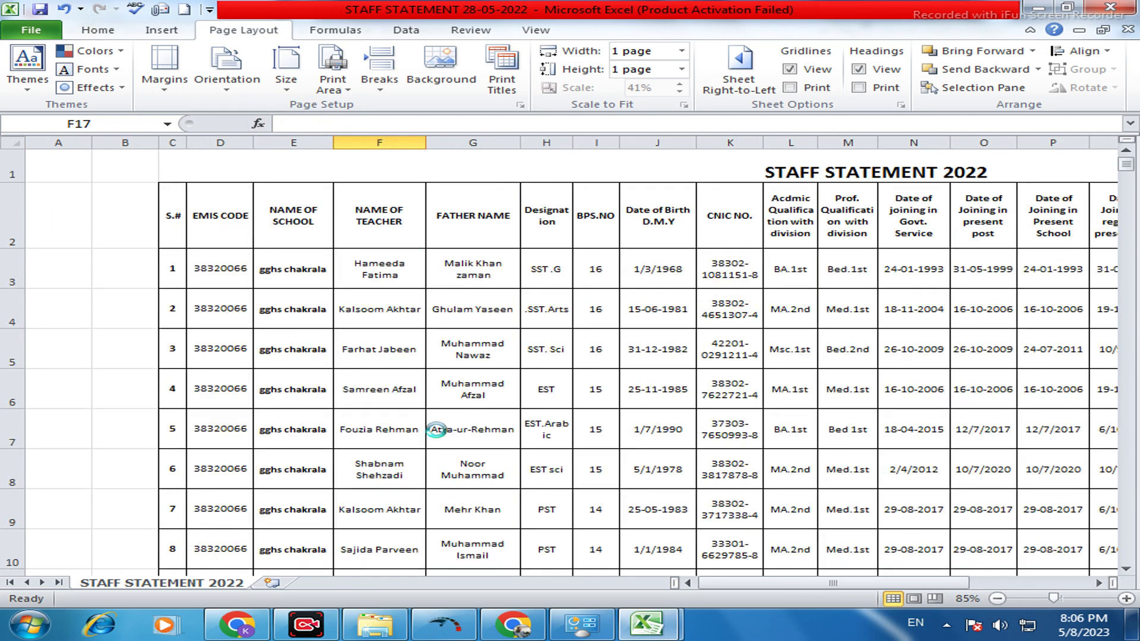
key(ctrl+p)
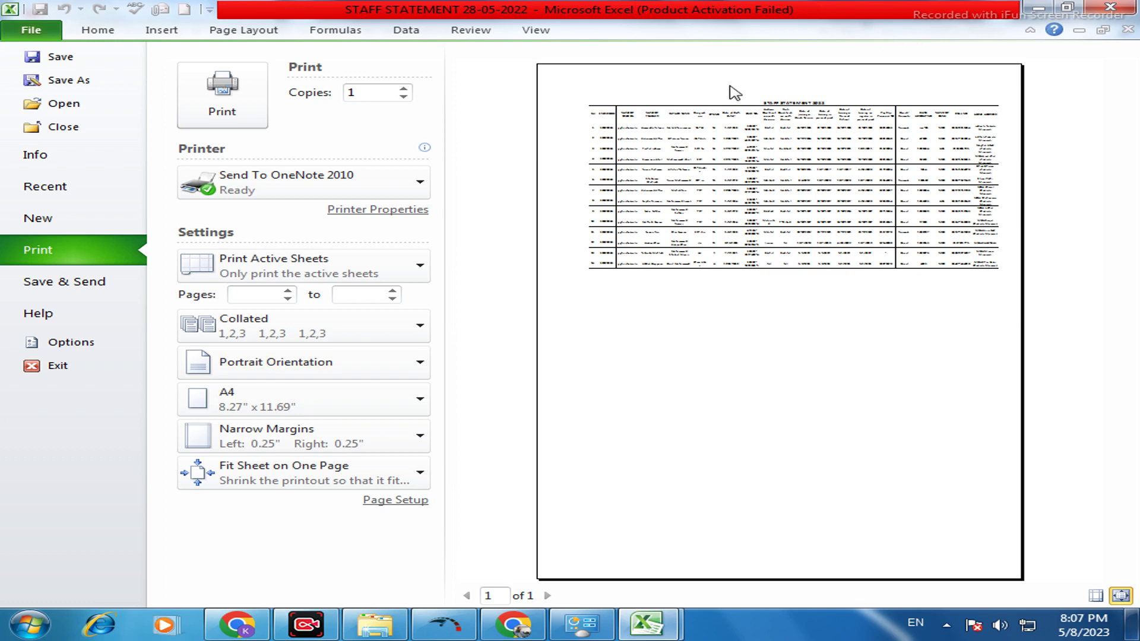
click(243, 29)
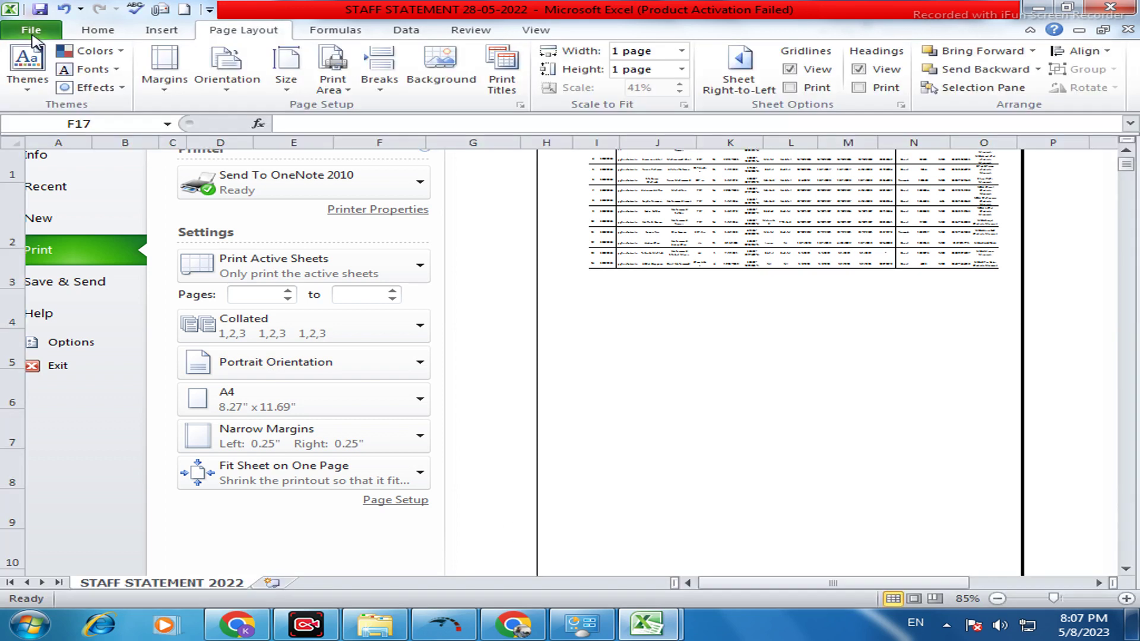
Change the staff statement's orientation to Landscape and check the result in the print preview.
click(243, 76)
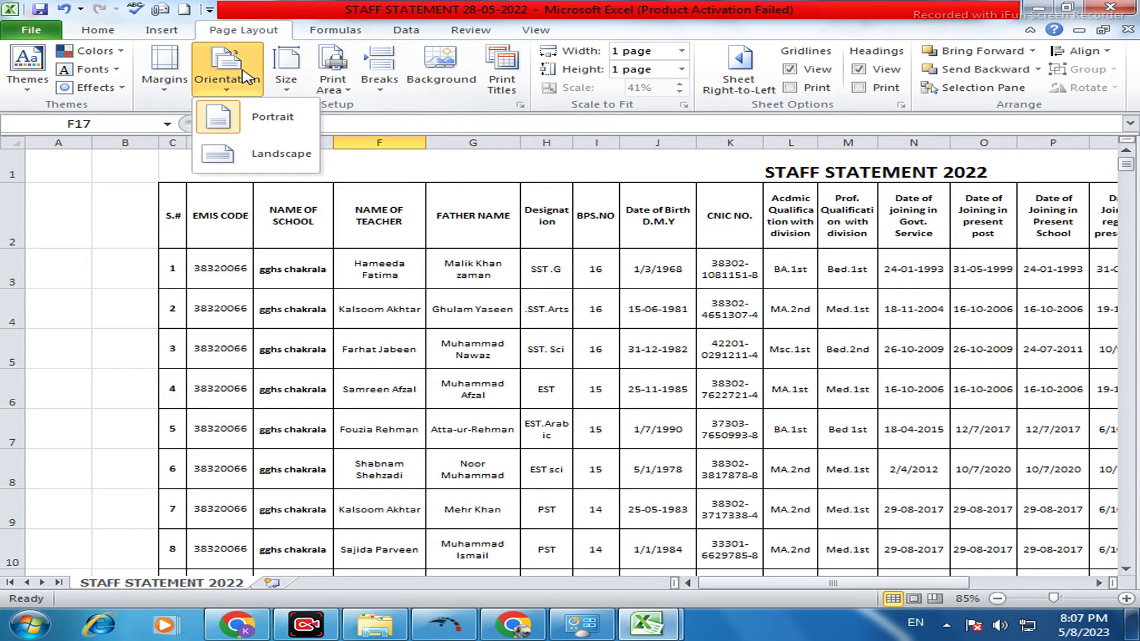
click(273, 151)
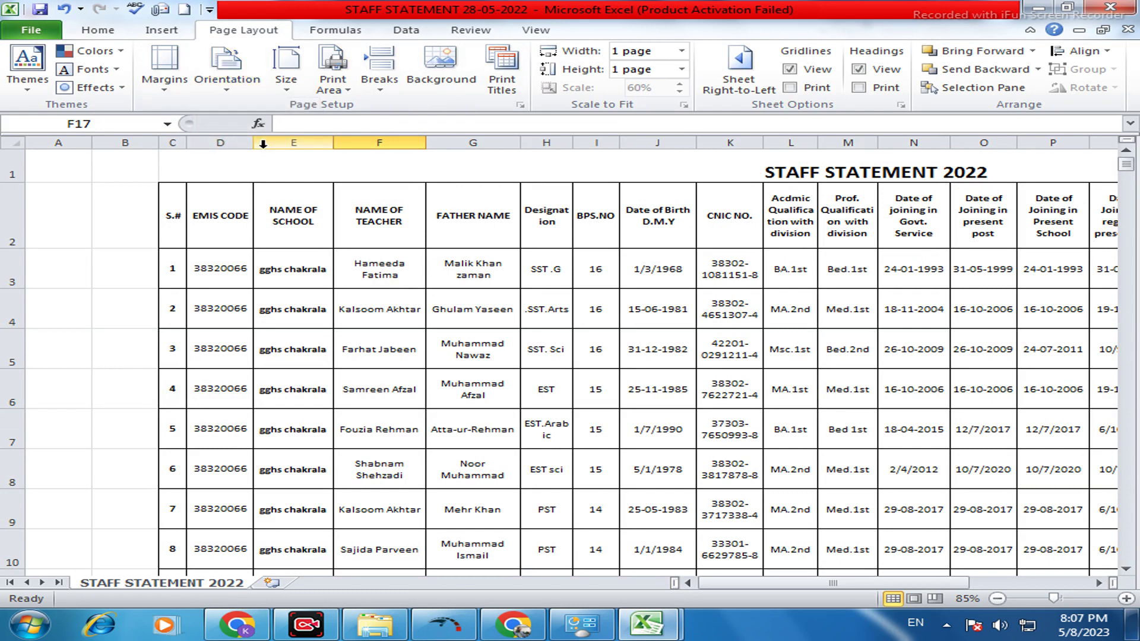
click(31, 30)
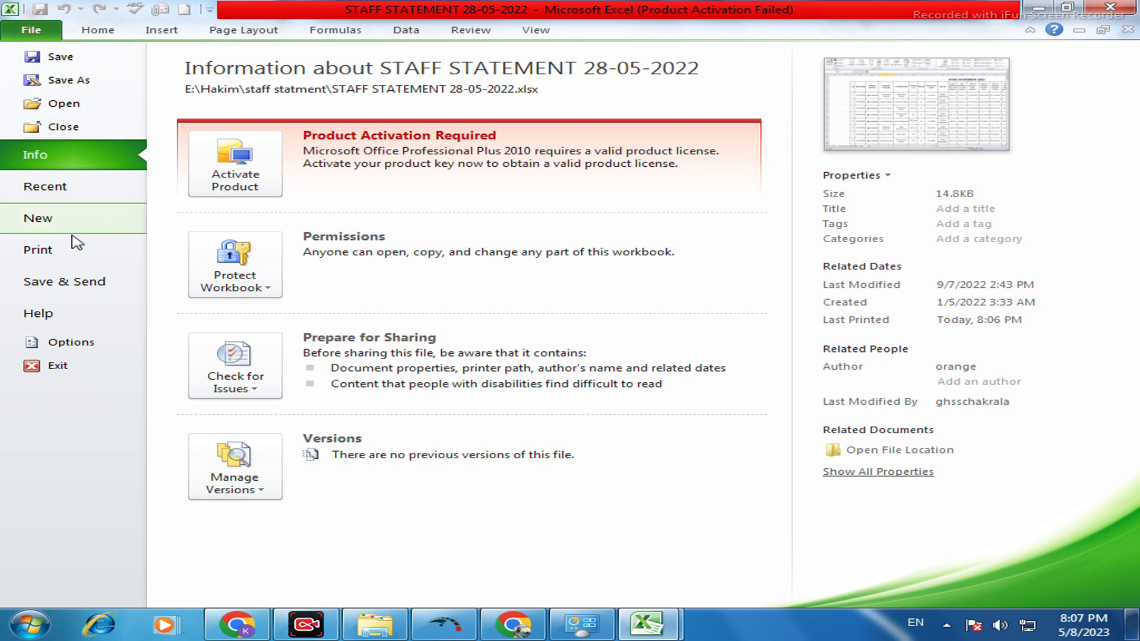
click(84, 257)
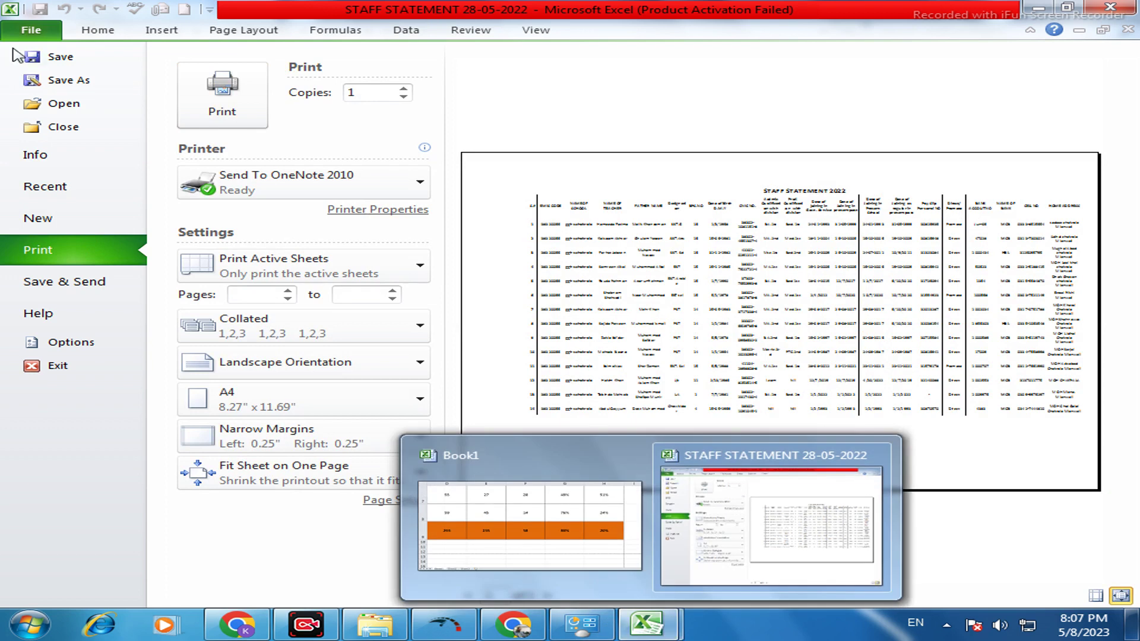
click(31, 33)
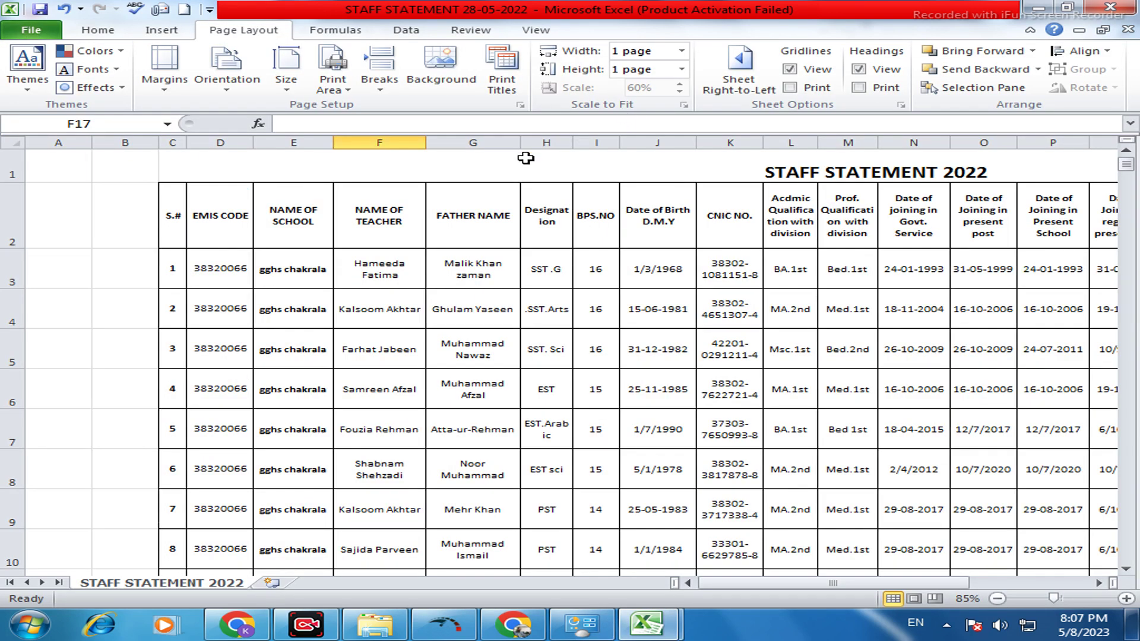
Widen the Designation column to about five times its width and roughly double the FATHER NAME and NAME OF SCHOOL columns.
drag(574, 143, 796, 143)
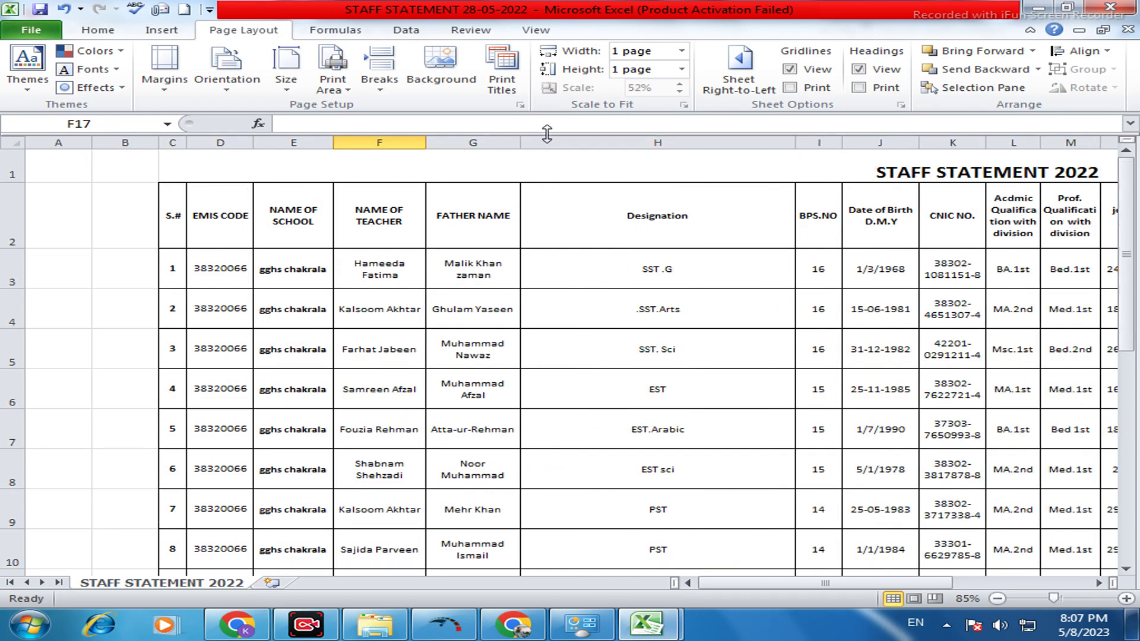
drag(526, 134, 605, 140)
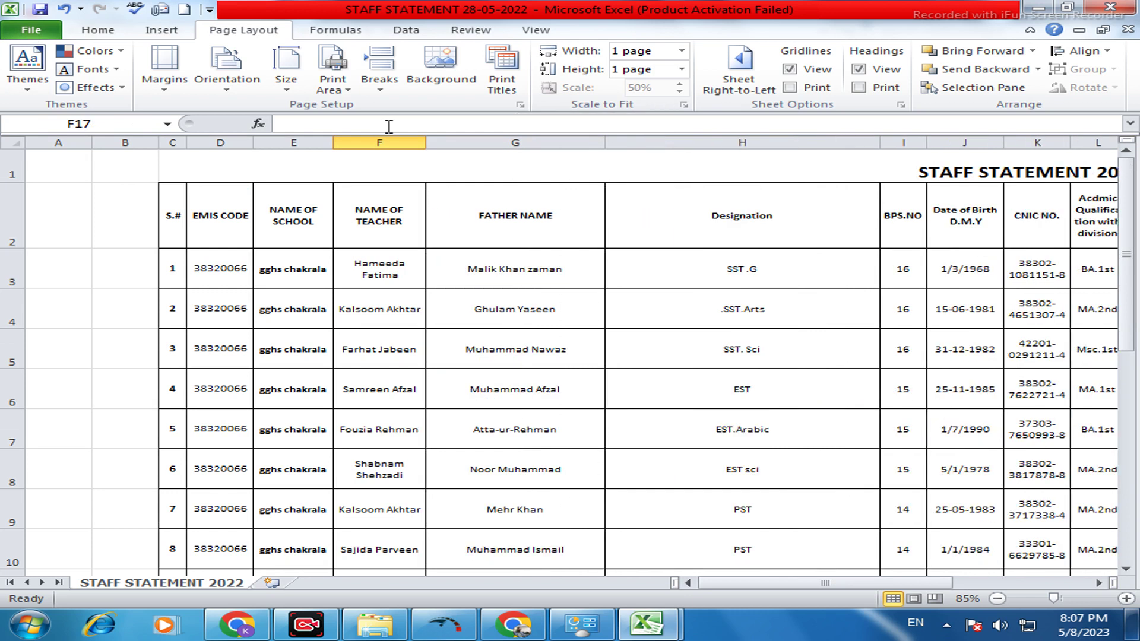
drag(333, 143, 424, 143)
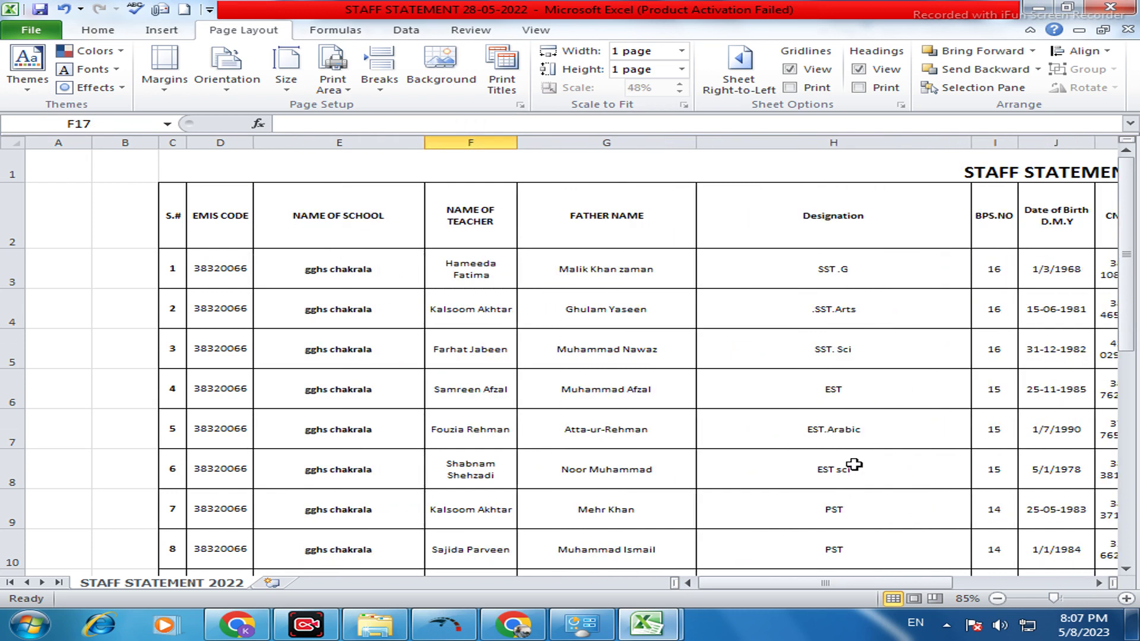
Apply the A4 paper size again and look for page boundaries around the table's last row and HOME ADDRESS column.
scroll(853, 443, down, 5)
drag(802, 586, 932, 586)
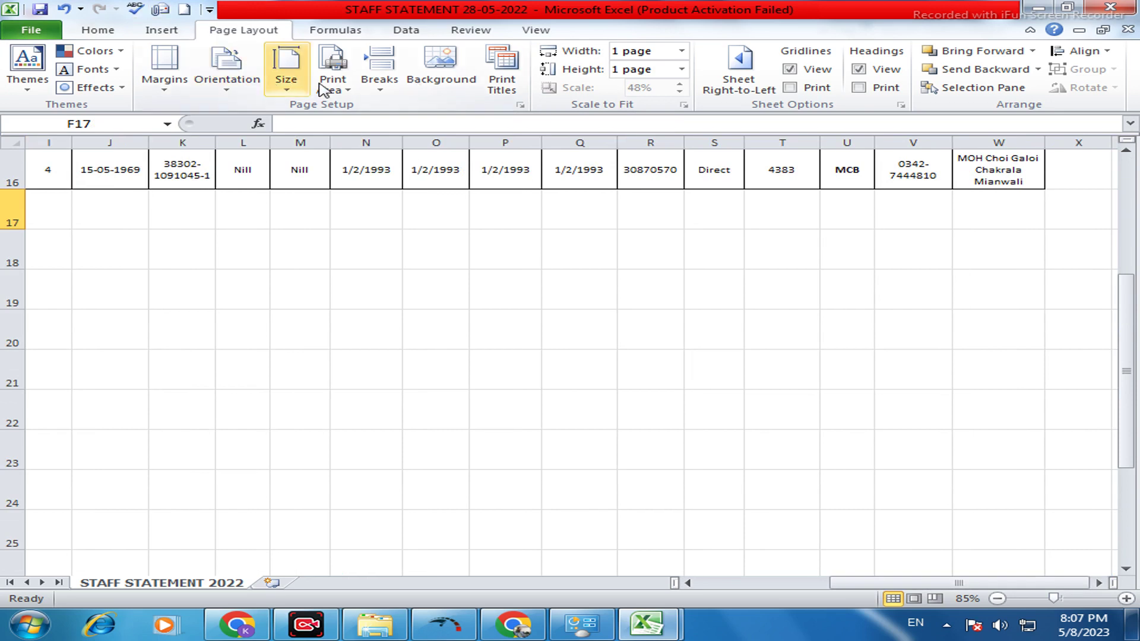
click(286, 71)
click(320, 301)
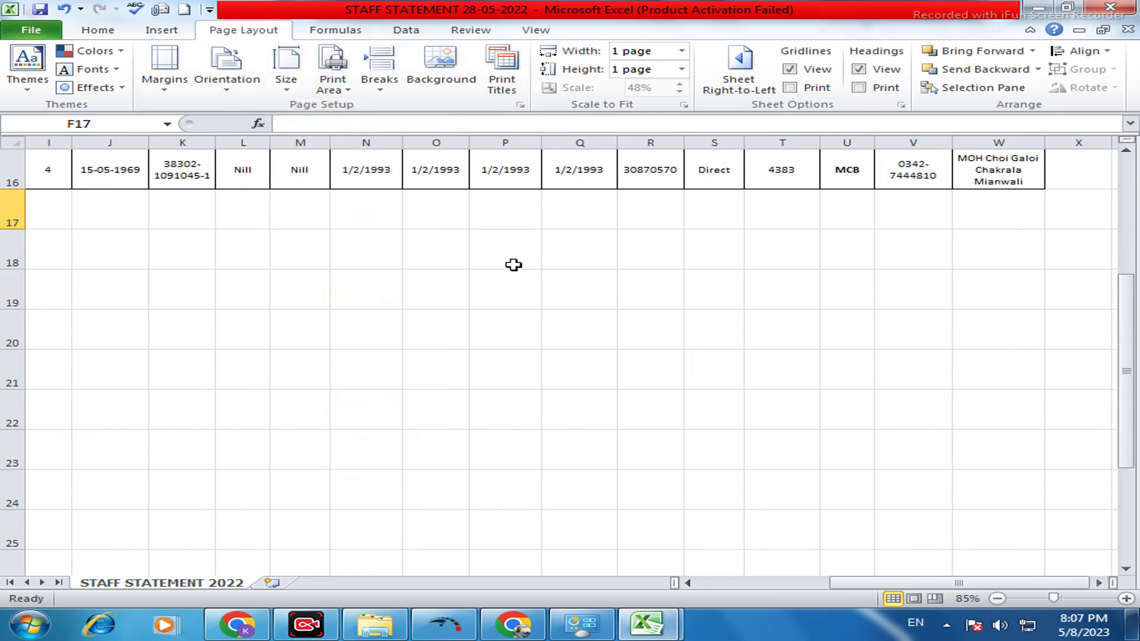
scroll(865, 433, down, 2)
scroll(864, 433, up, 3)
scroll(862, 435, up, 4)
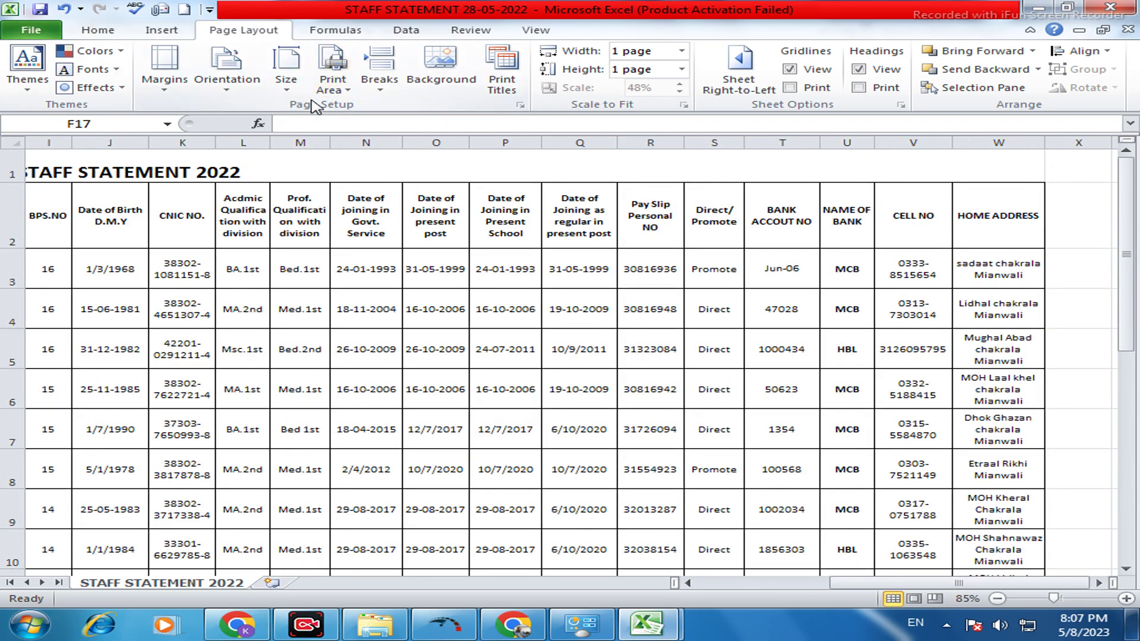
Apply Narrow margins and the A4 paper size to the staff statement.
click(162, 94)
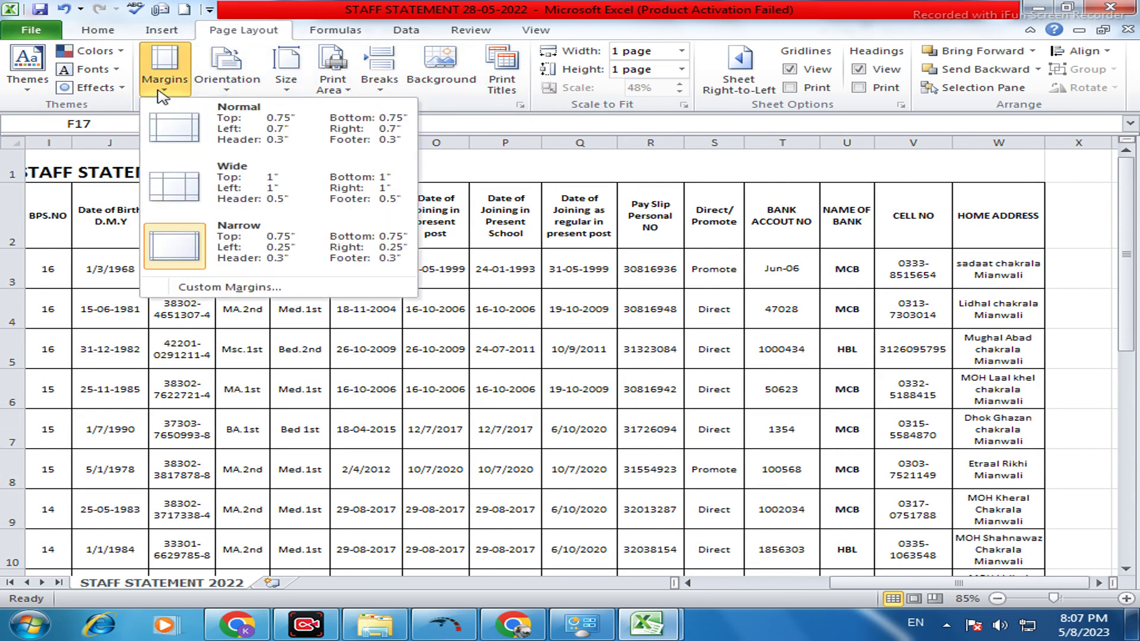
click(184, 234)
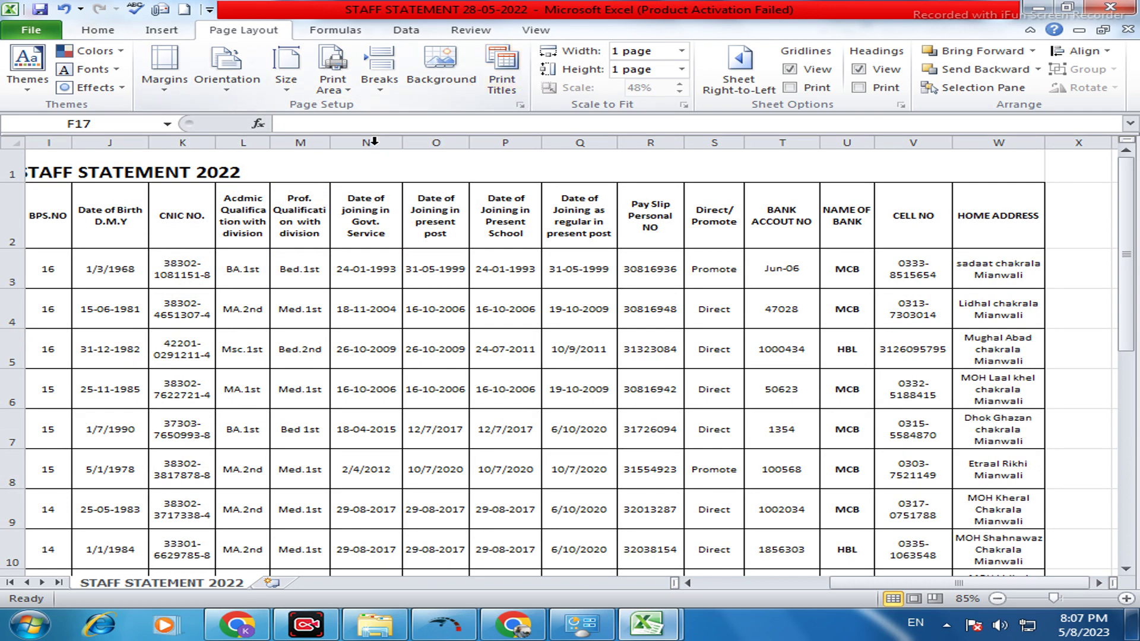
click(287, 72)
click(344, 300)
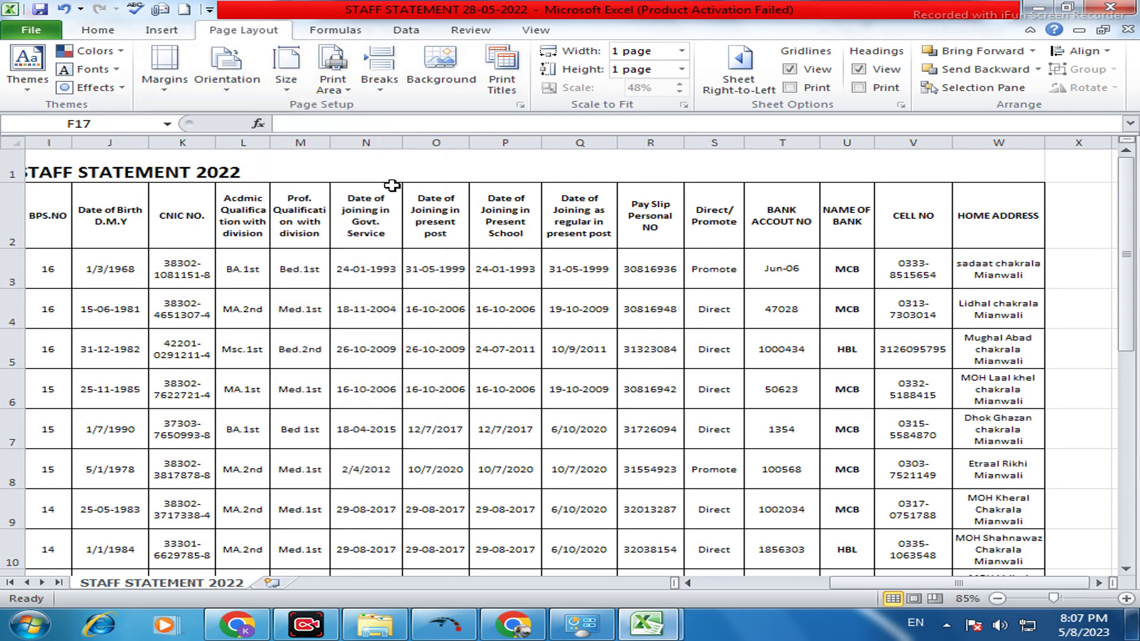
Select the STAFF STATEMENT 2022 title cell and preview how the widened table prints on A4 landscape.
click(324, 160)
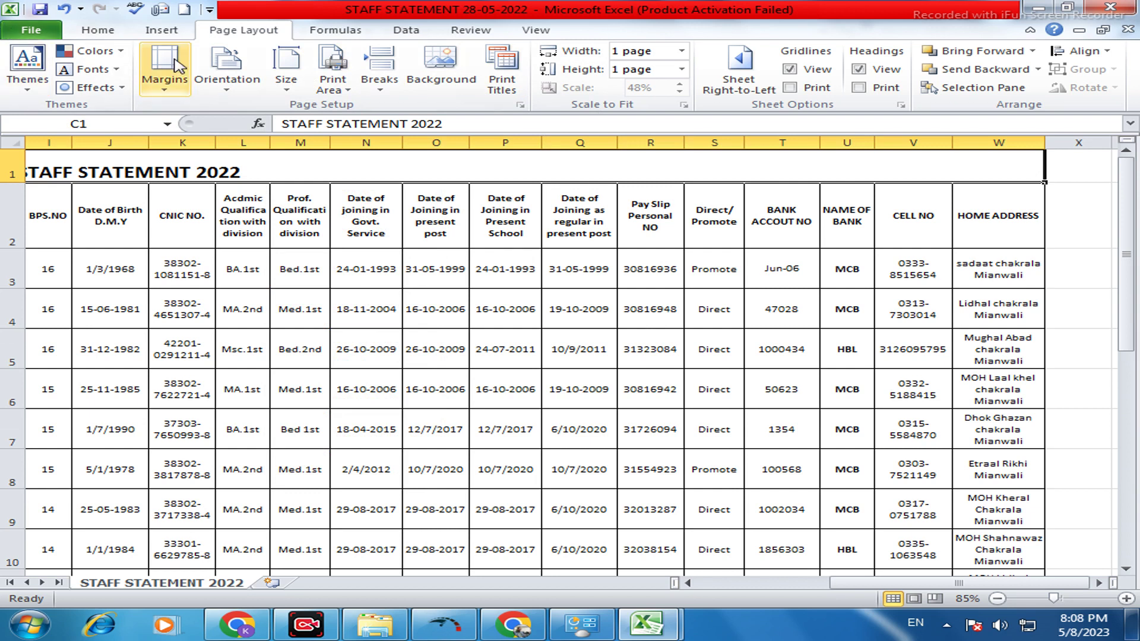
key(ctrl+p)
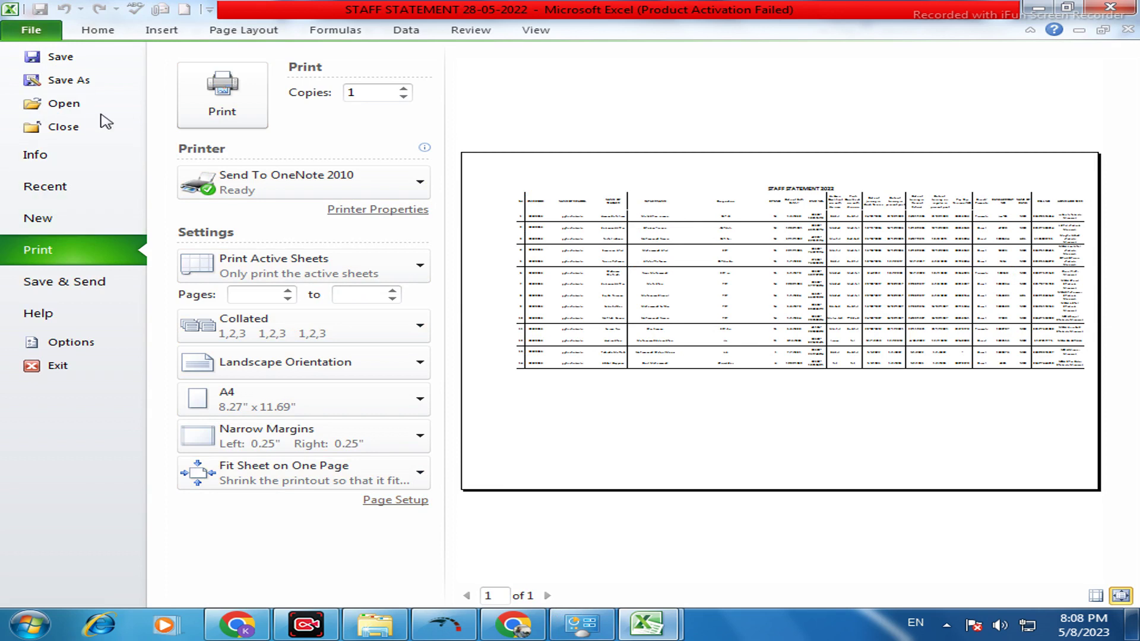
click(24, 34)
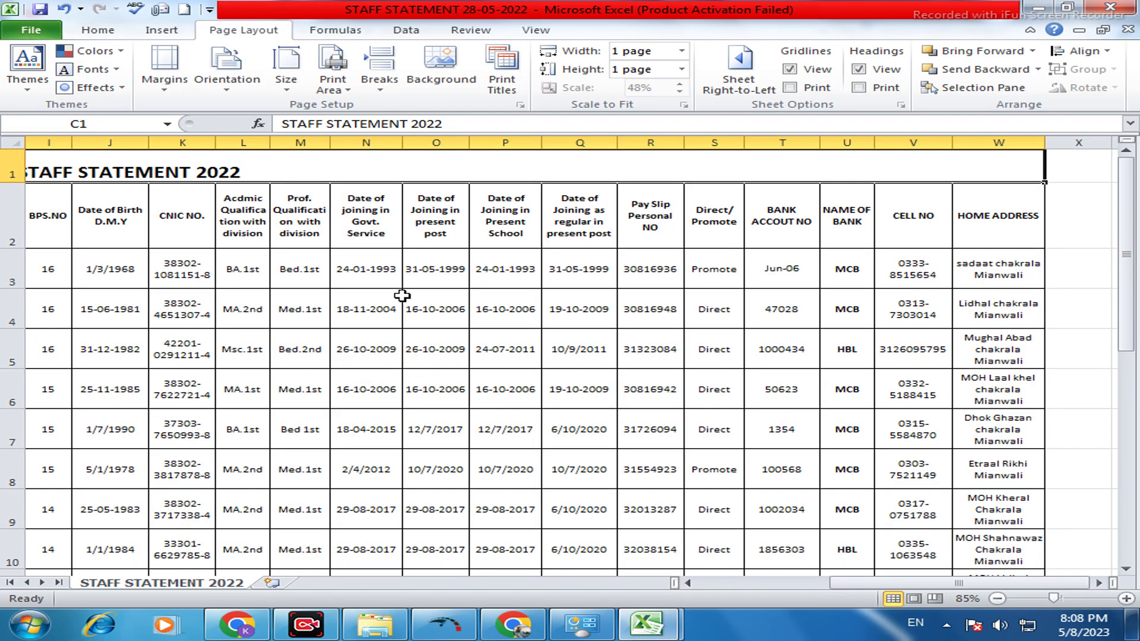
click(317, 628)
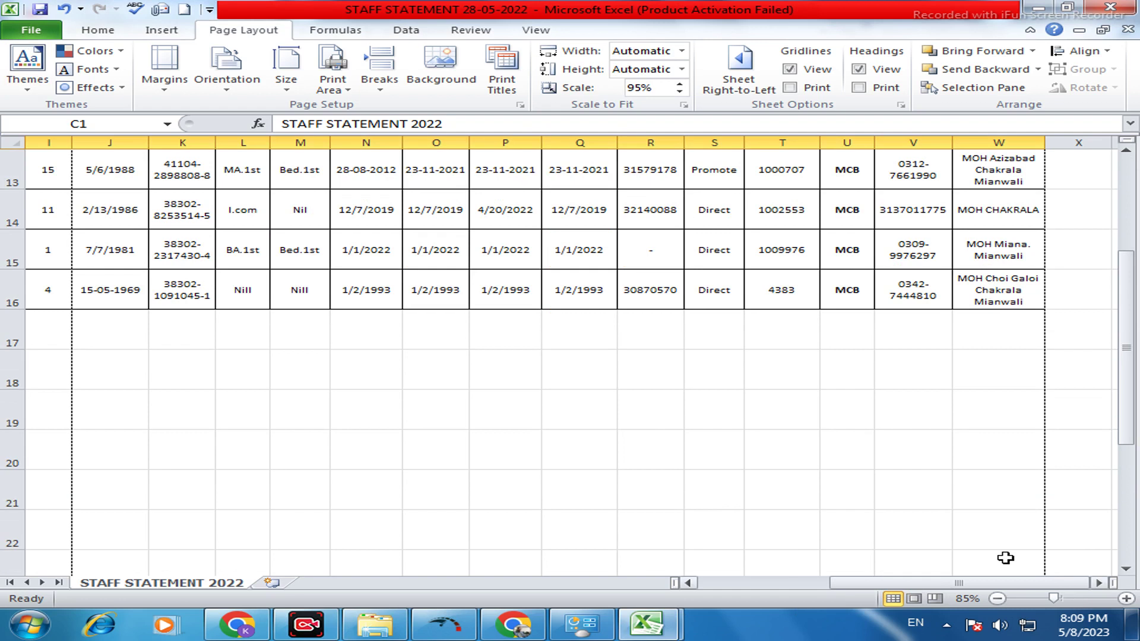
Examine the vertical page break beside the BPS.NO column and the horizontal break below the table, then highlight the title row's width.
drag(974, 587, 877, 586)
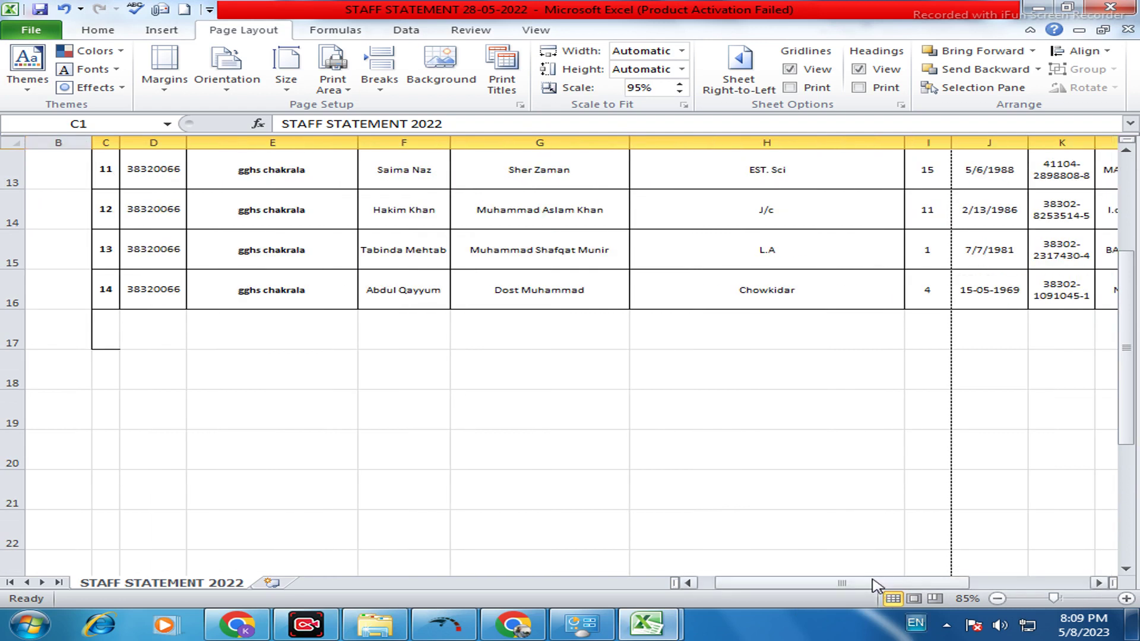
scroll(778, 449, up, 4)
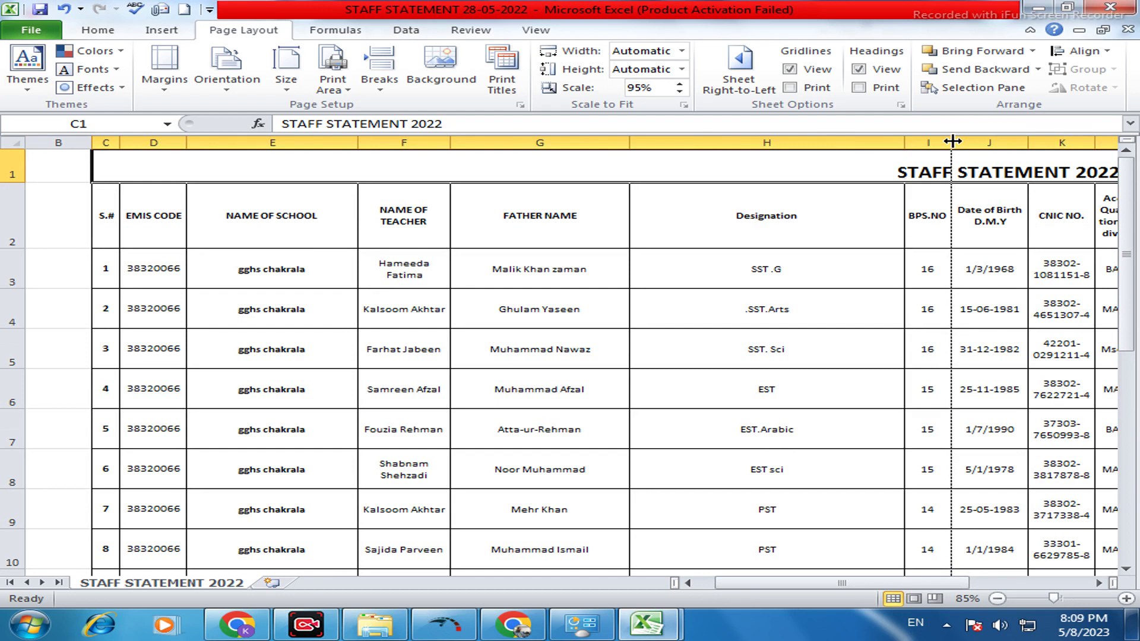
scroll(896, 363, down, 6)
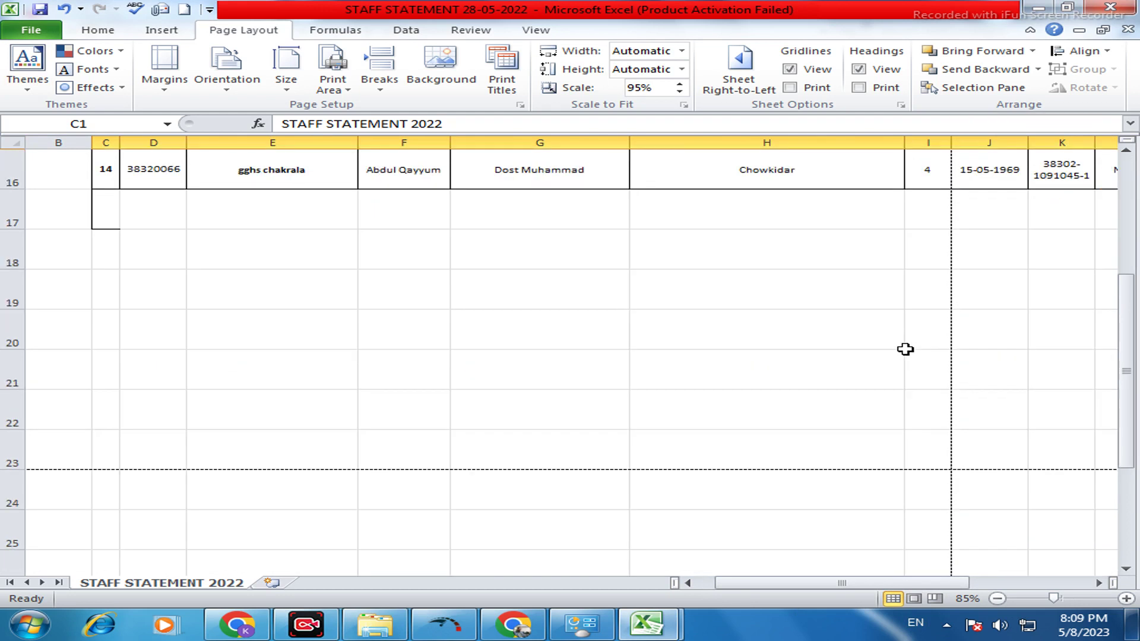
click(939, 340)
scroll(821, 371, up, 6)
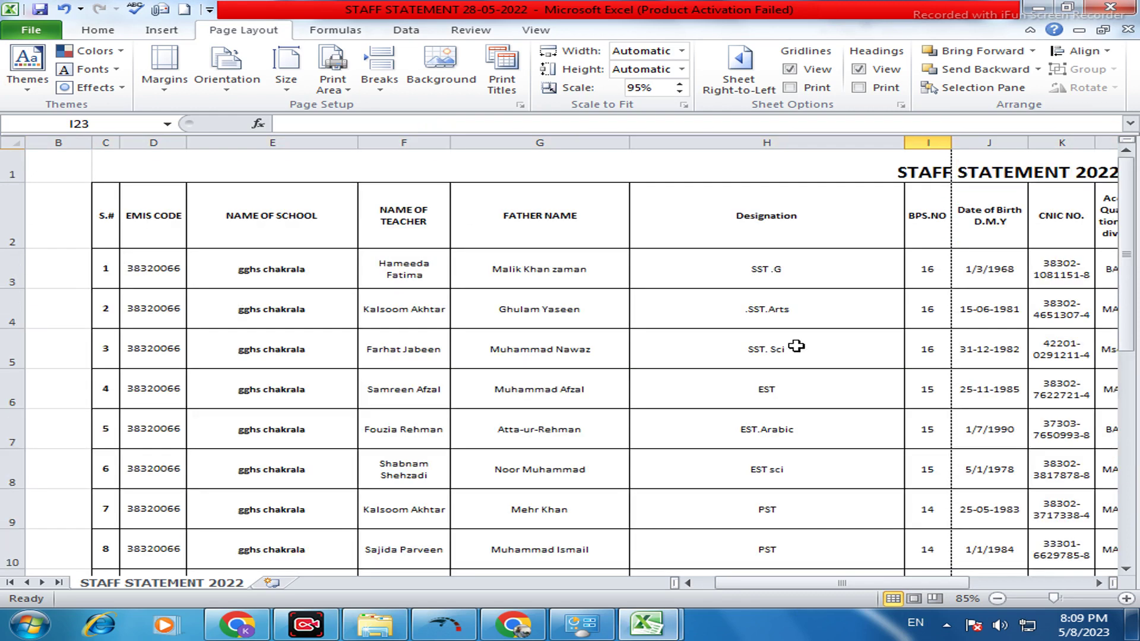
drag(53, 162, 841, 177)
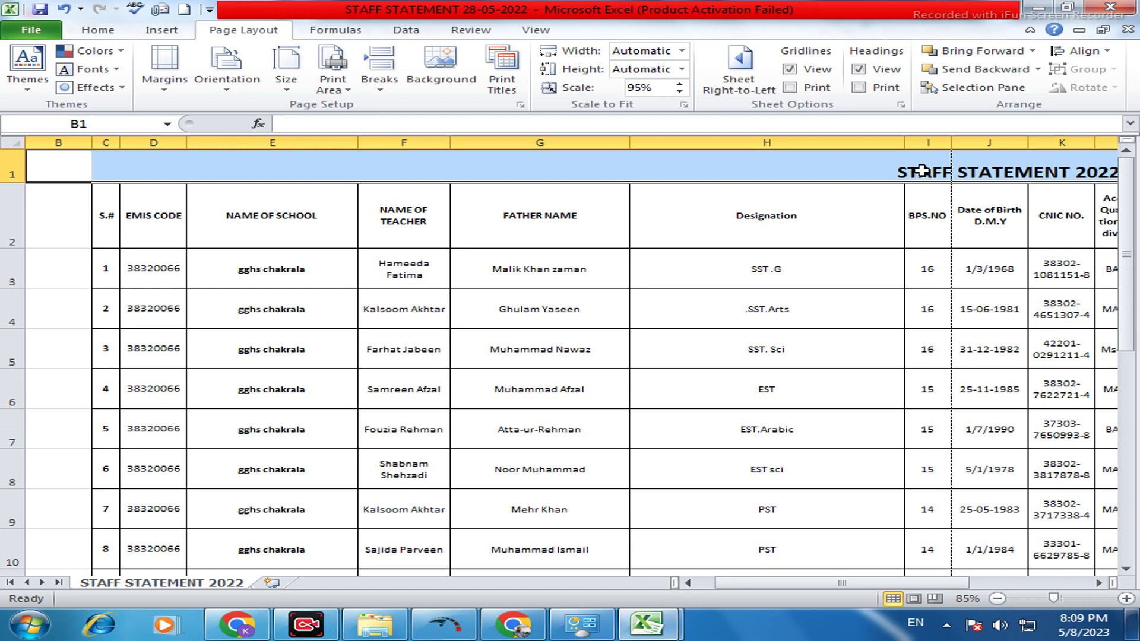
Fill the header cells from column B through BPS.NO in row 2 with yellow.
click(923, 172)
drag(917, 199, 76, 207)
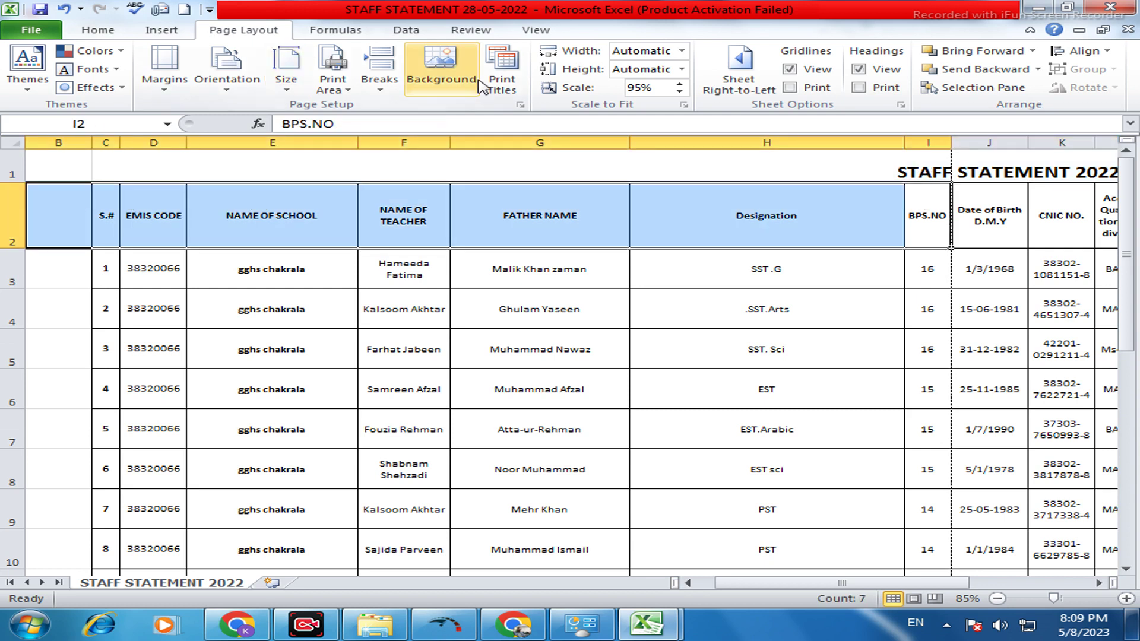
click(95, 30)
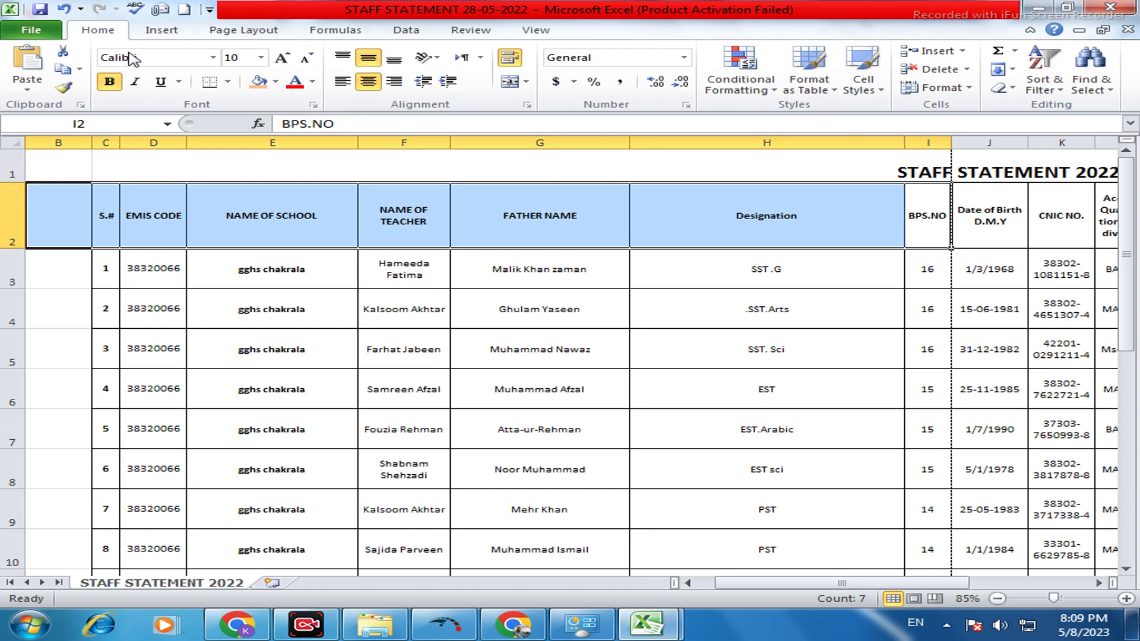
click(276, 83)
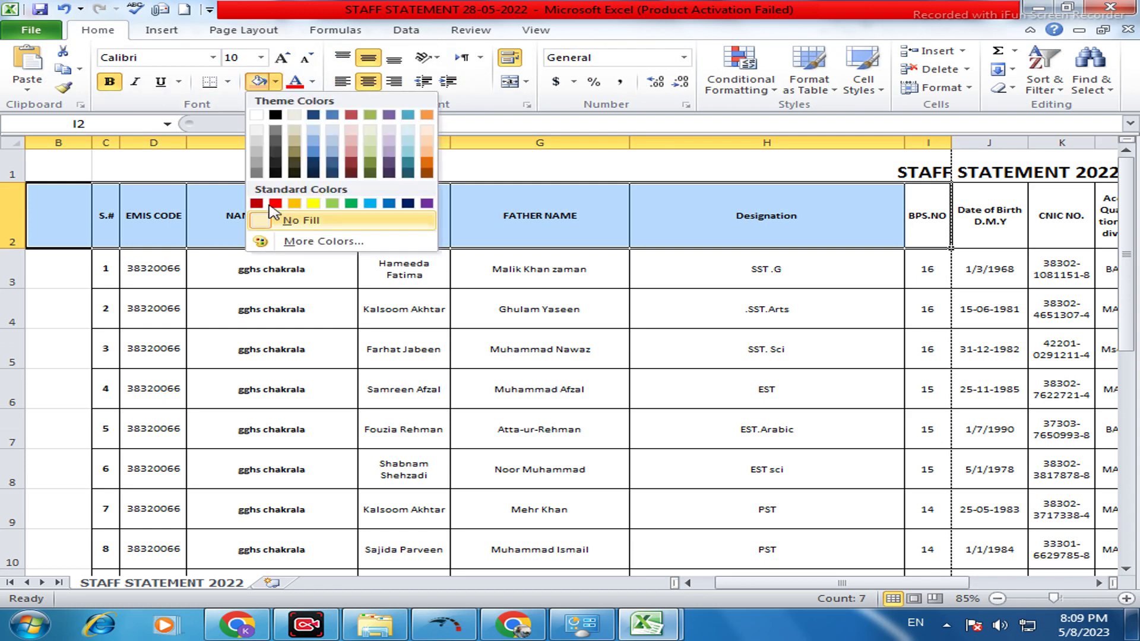
key(Escape)
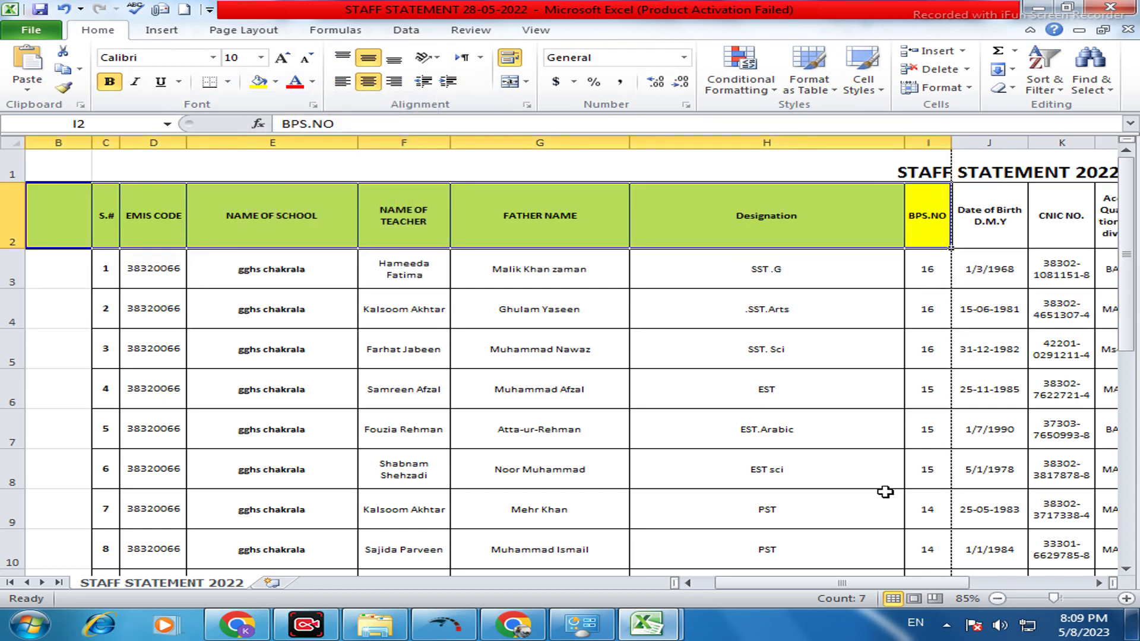
Fill the header cells from Date of Birth through HOME ADDRESS in row 2 with standard green.
drag(857, 583, 976, 584)
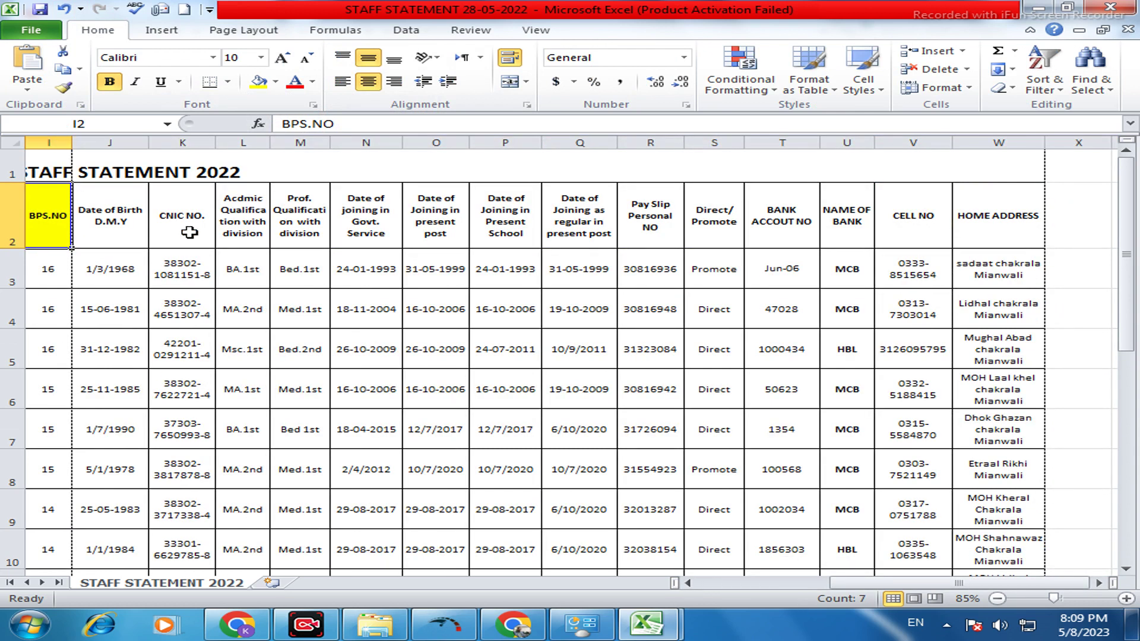
drag(113, 221, 978, 226)
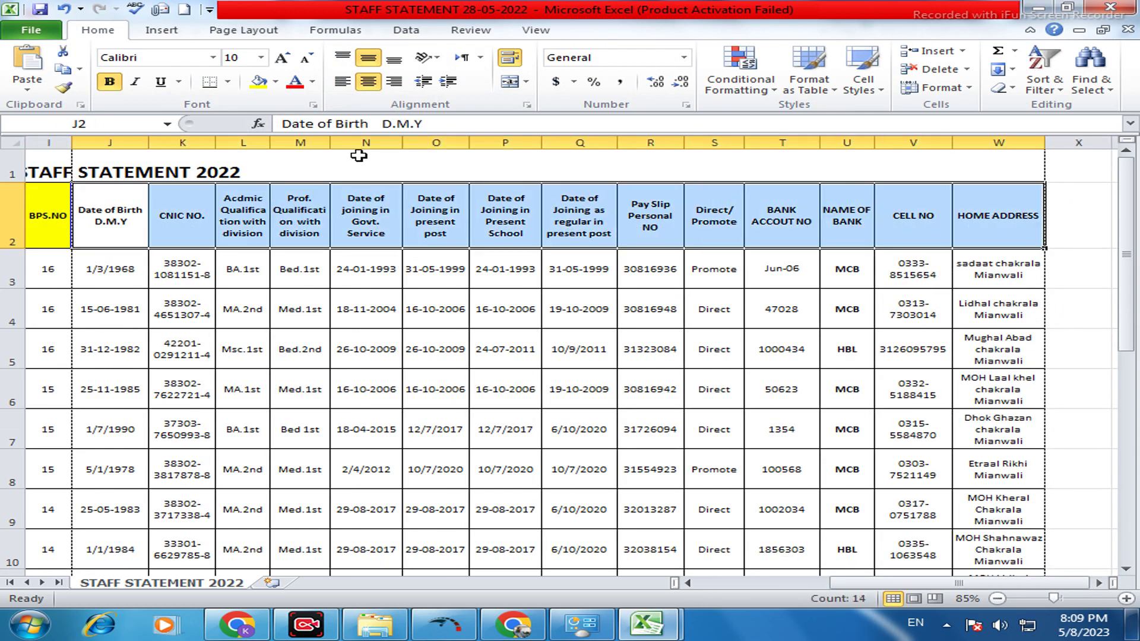
click(275, 81)
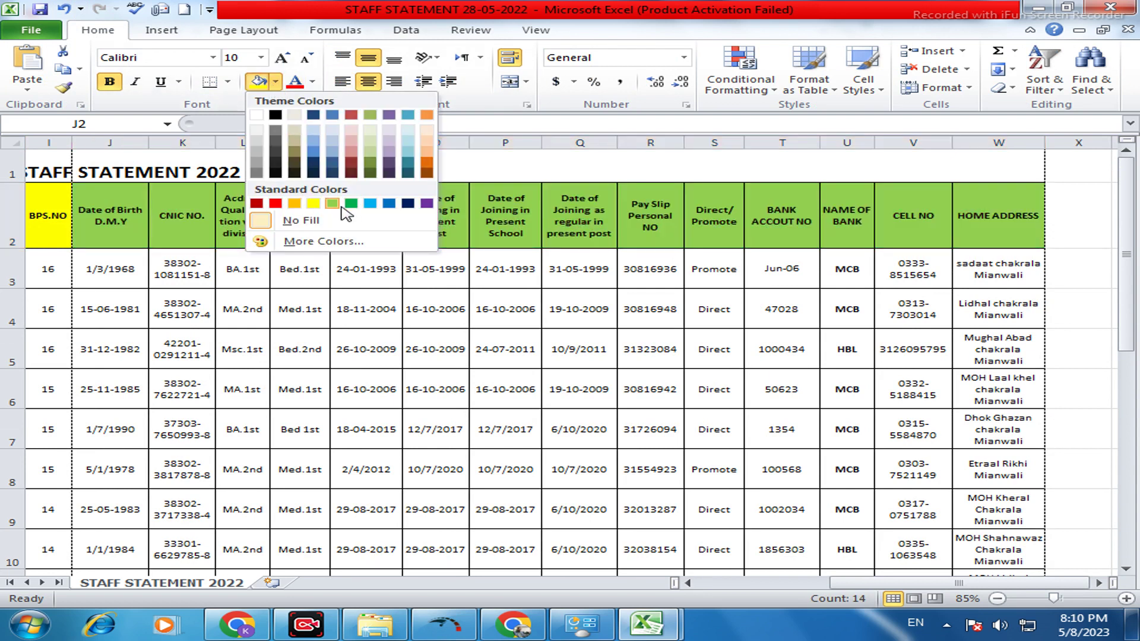
click(351, 203)
click(257, 316)
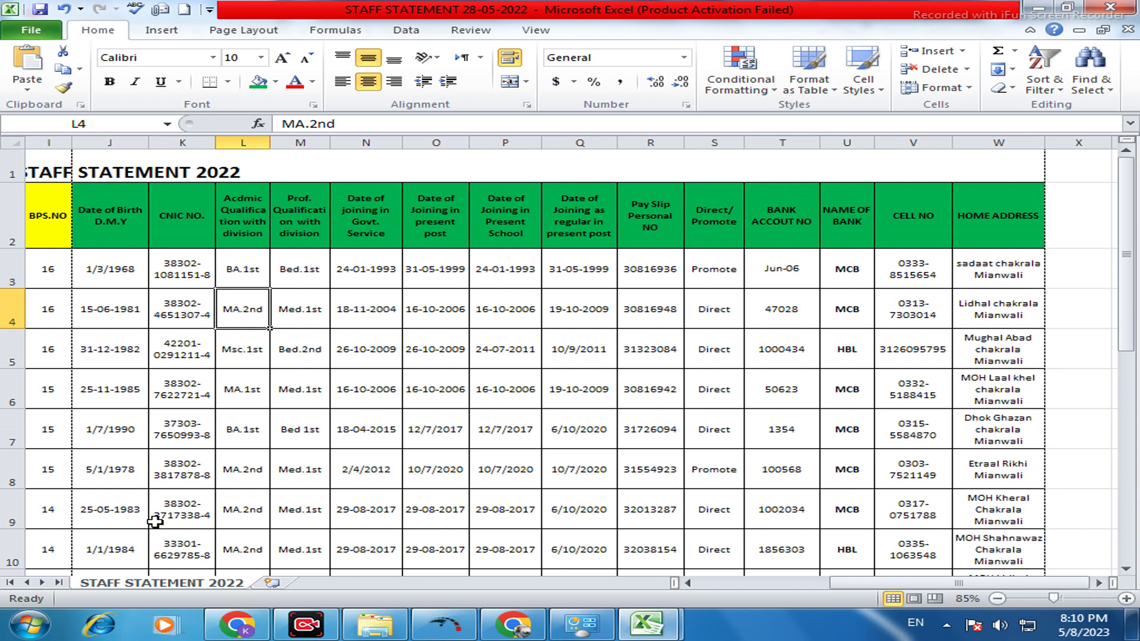
Page through the staff statement's print preview to its last page and check the sheet's orientation options.
key(ctrl+p)
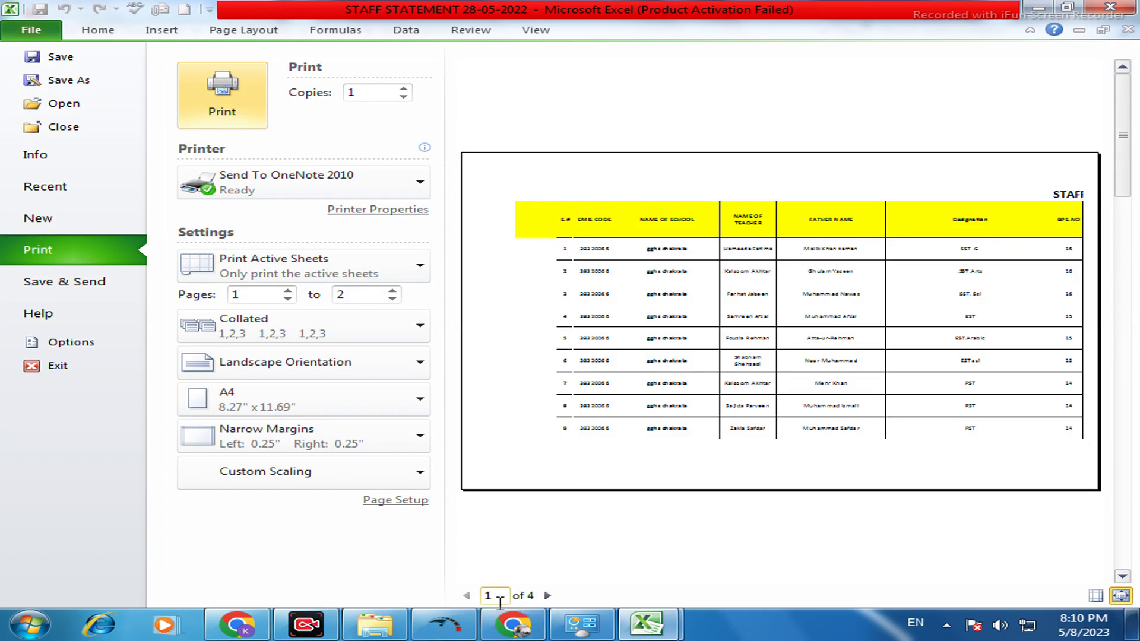
click(547, 596)
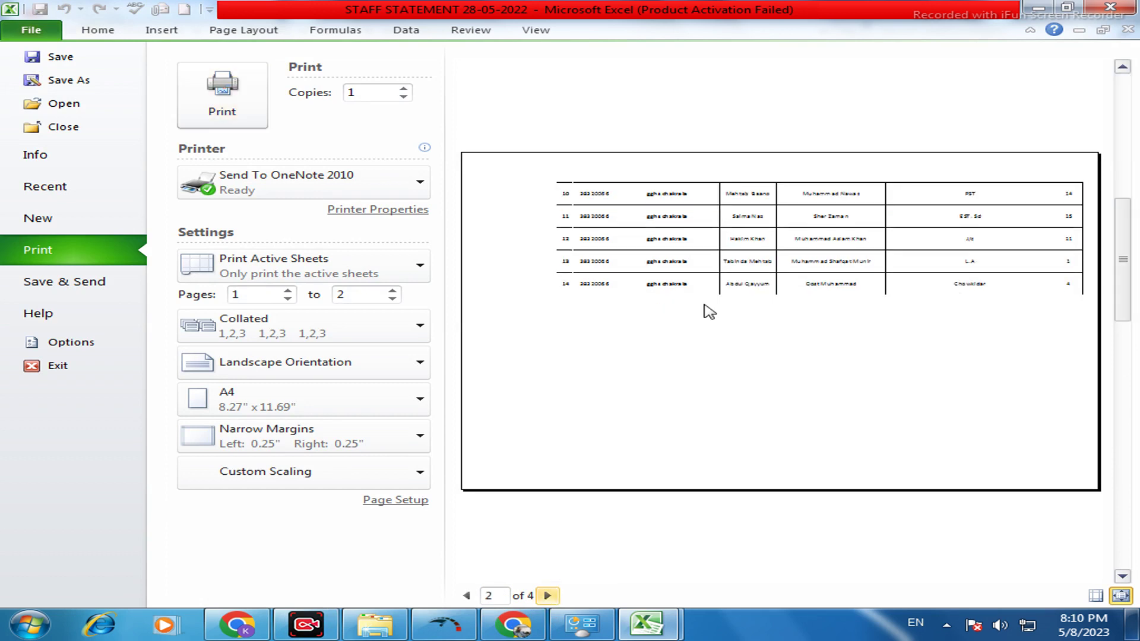
click(547, 596)
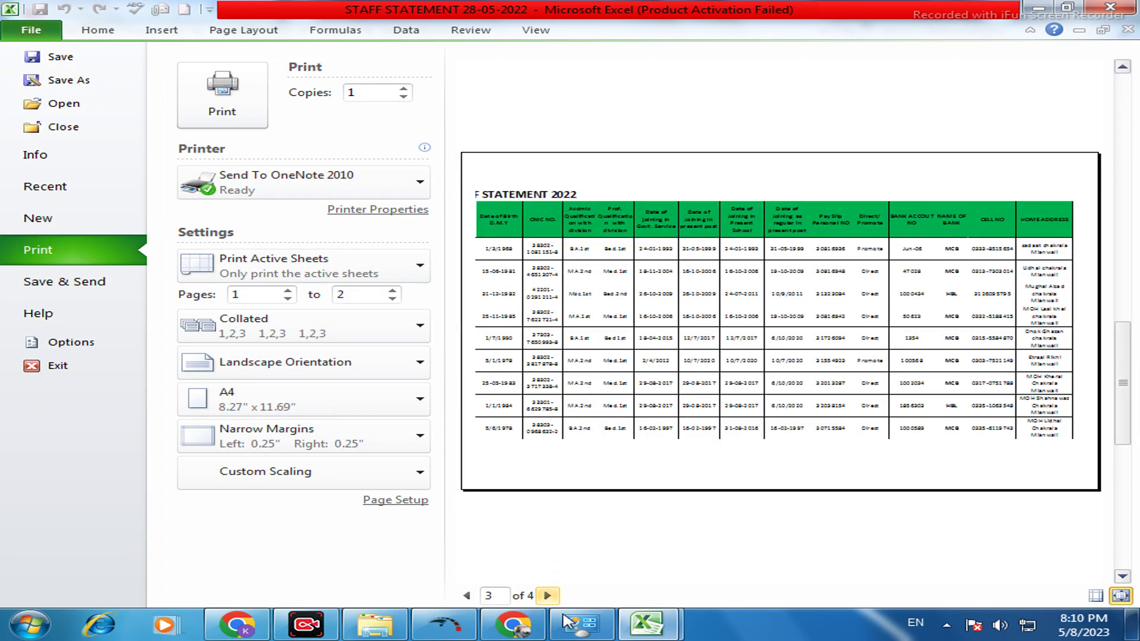
click(546, 596)
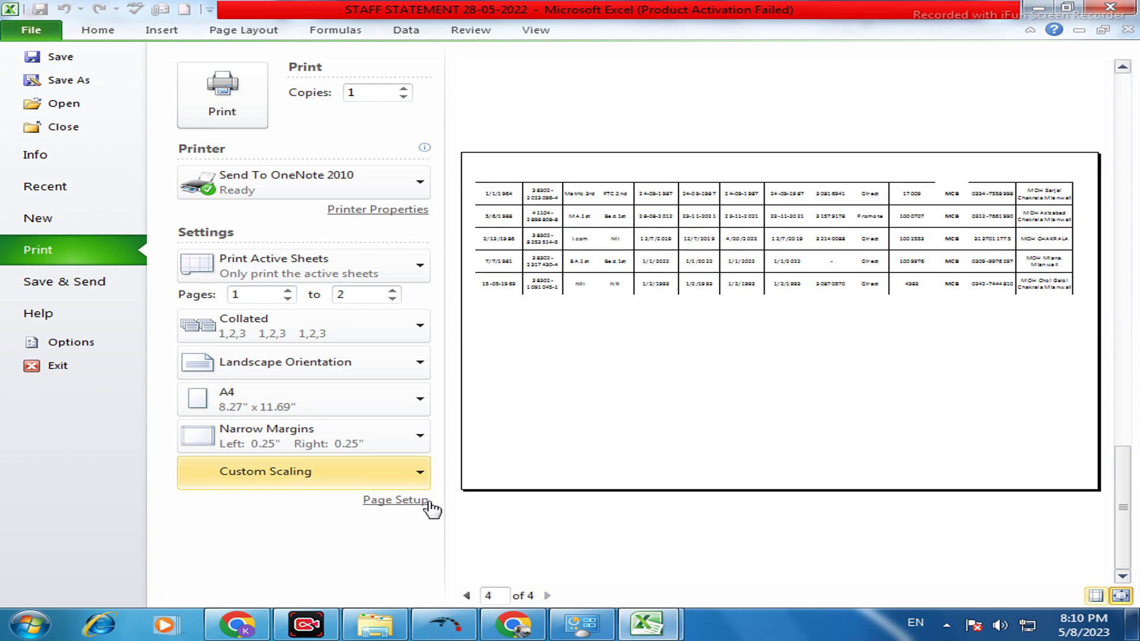
mouse_move(664, 628)
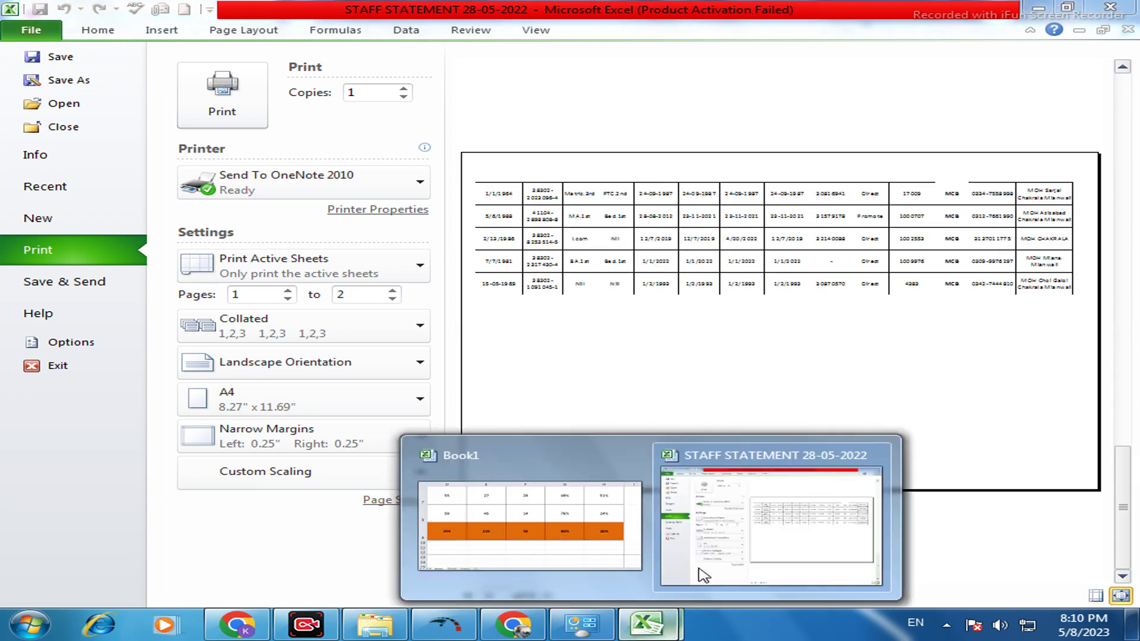
click(730, 534)
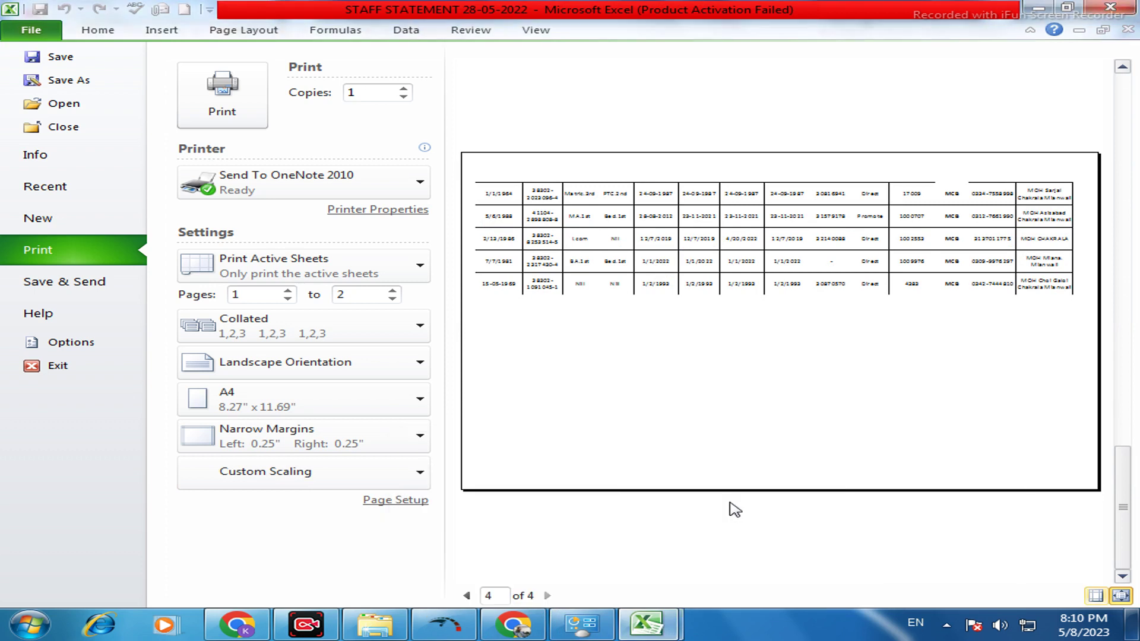
click(48, 28)
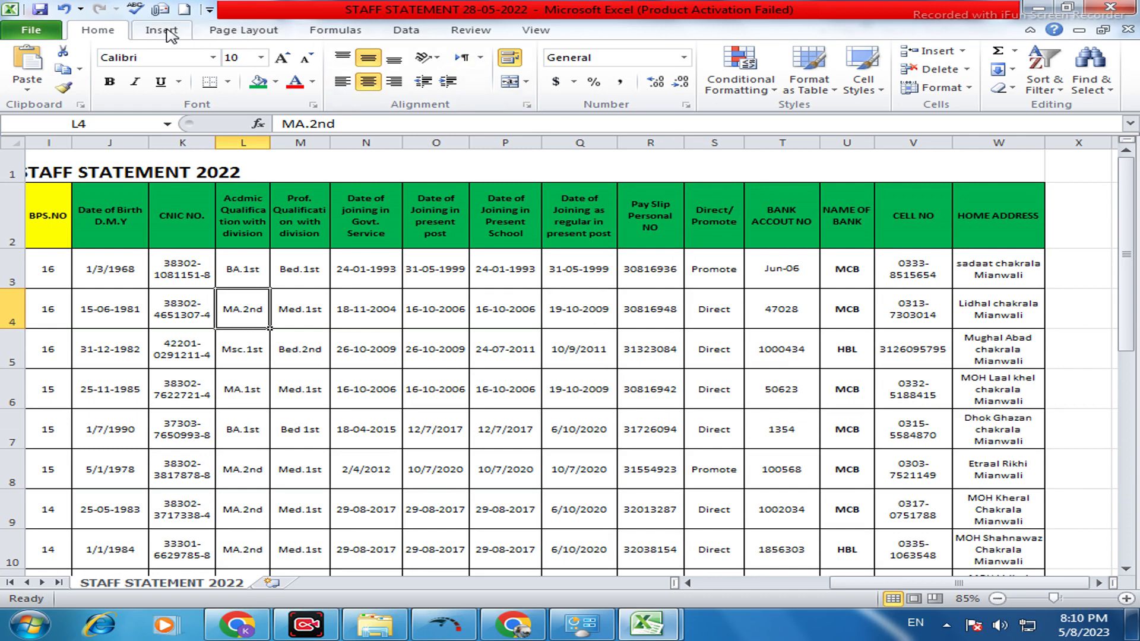
click(241, 36)
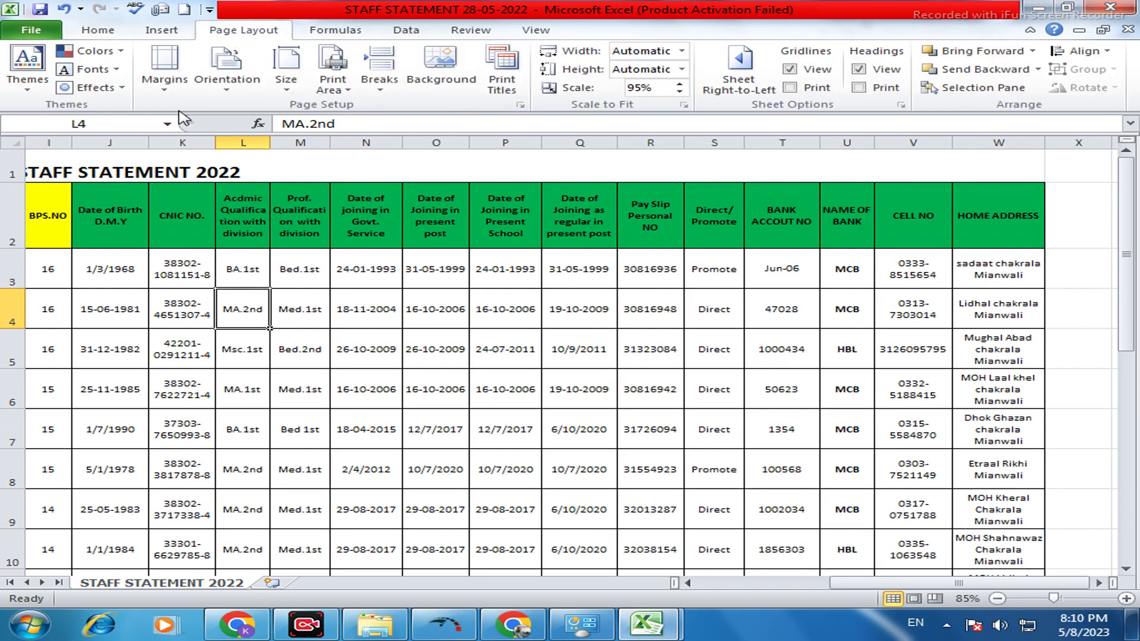
click(223, 89)
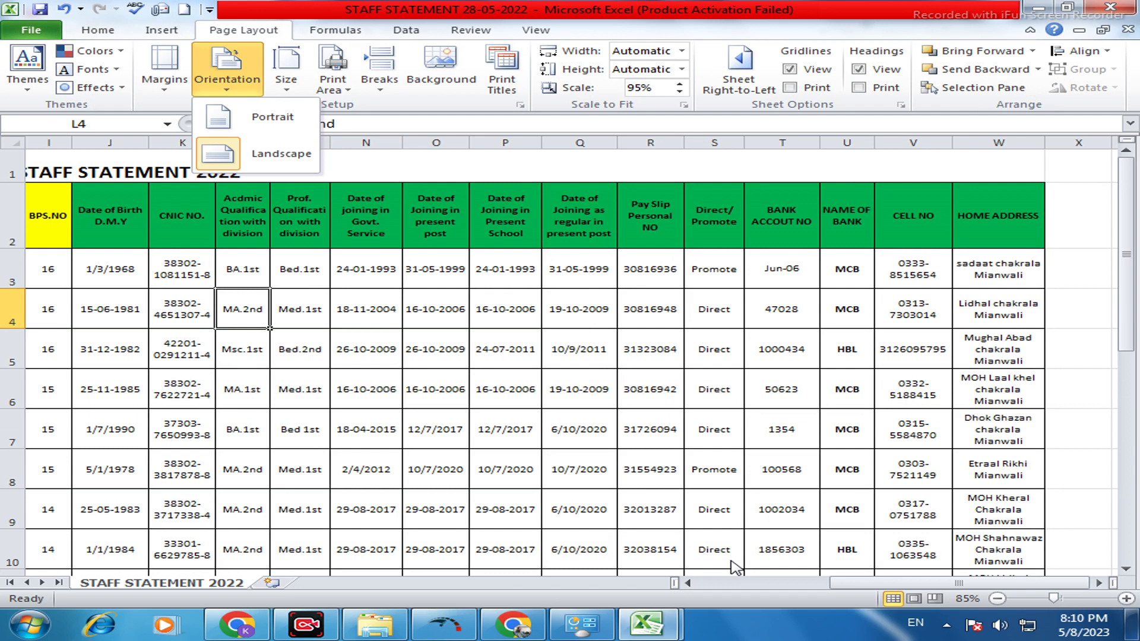
Autofit the widths of the NAME OF SCHOOL, FATHER NAME and Designation columns to their contents.
drag(871, 585, 647, 582)
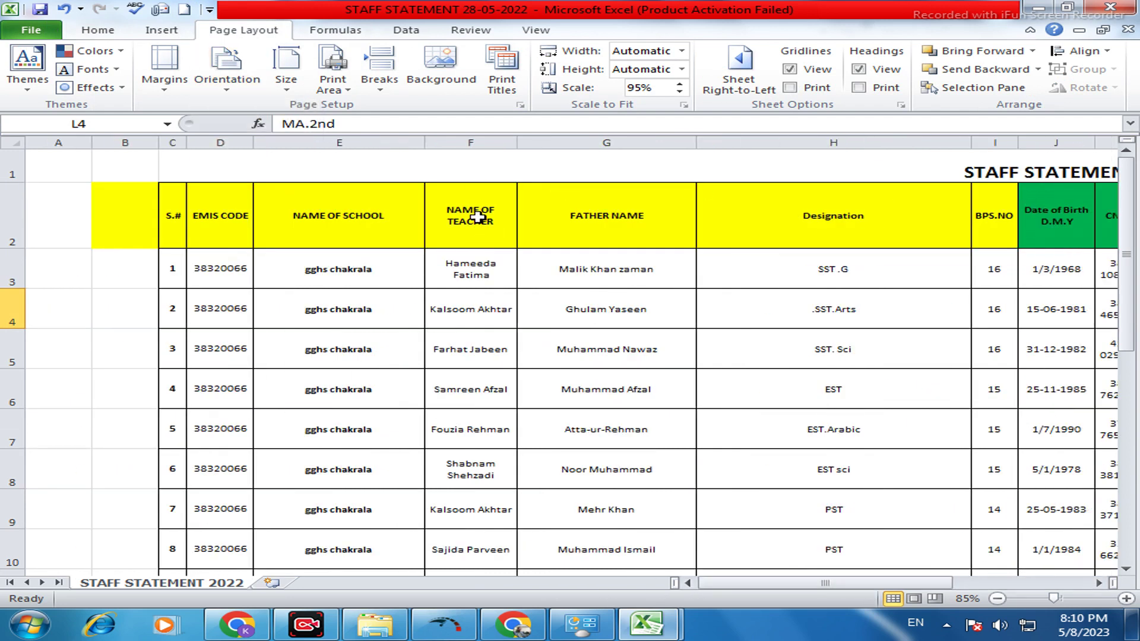
click(765, 271)
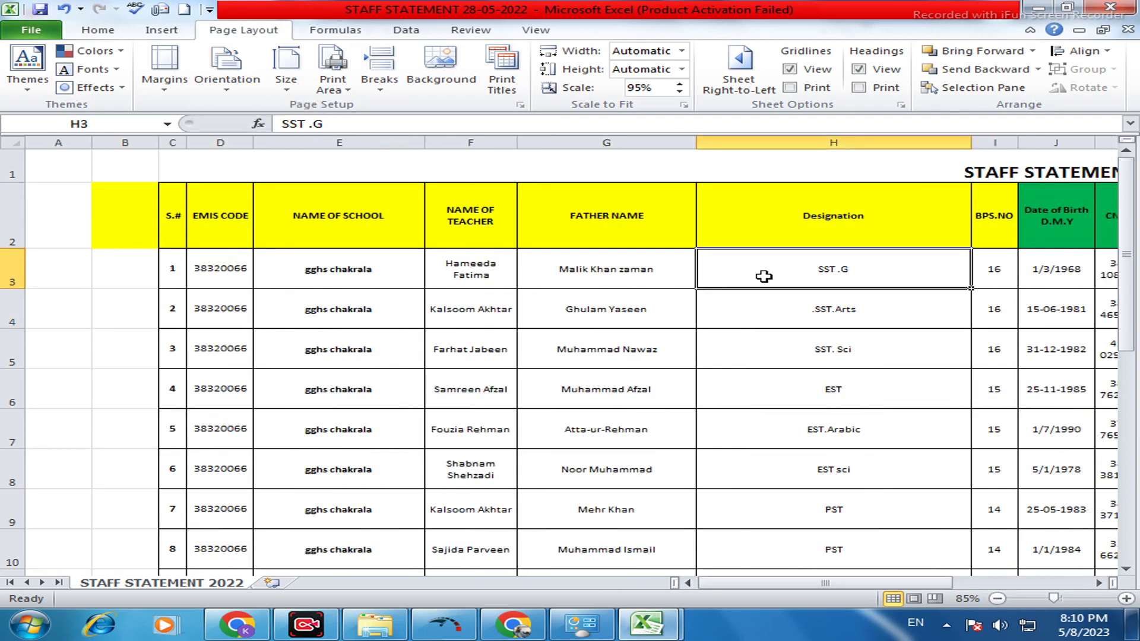
click(610, 279)
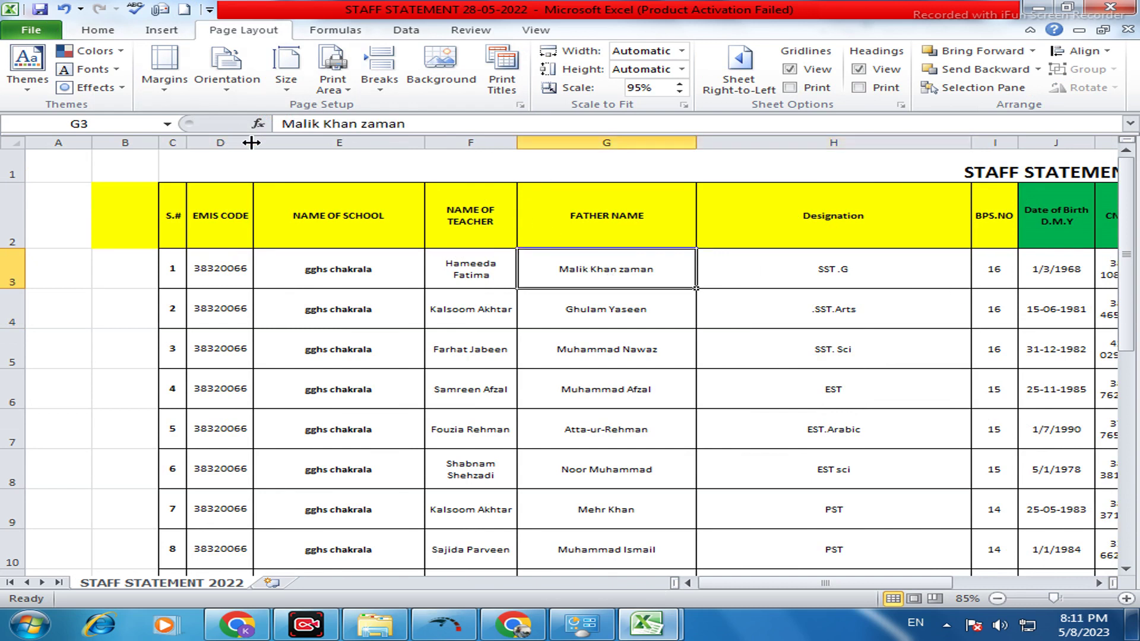
double_click(425, 142)
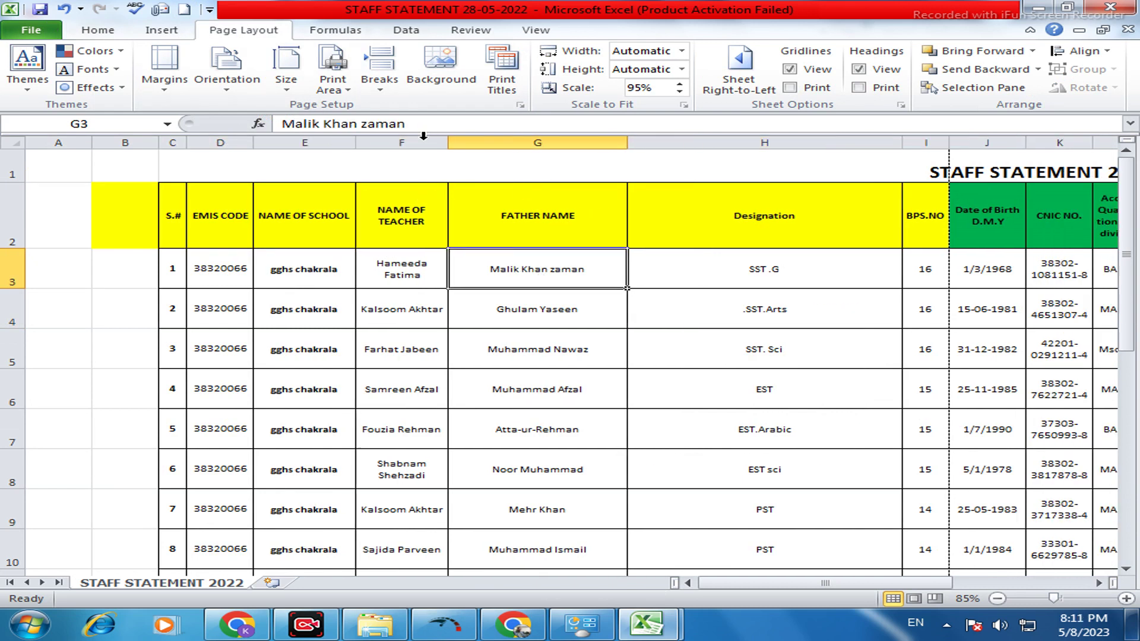
double_click(626, 143)
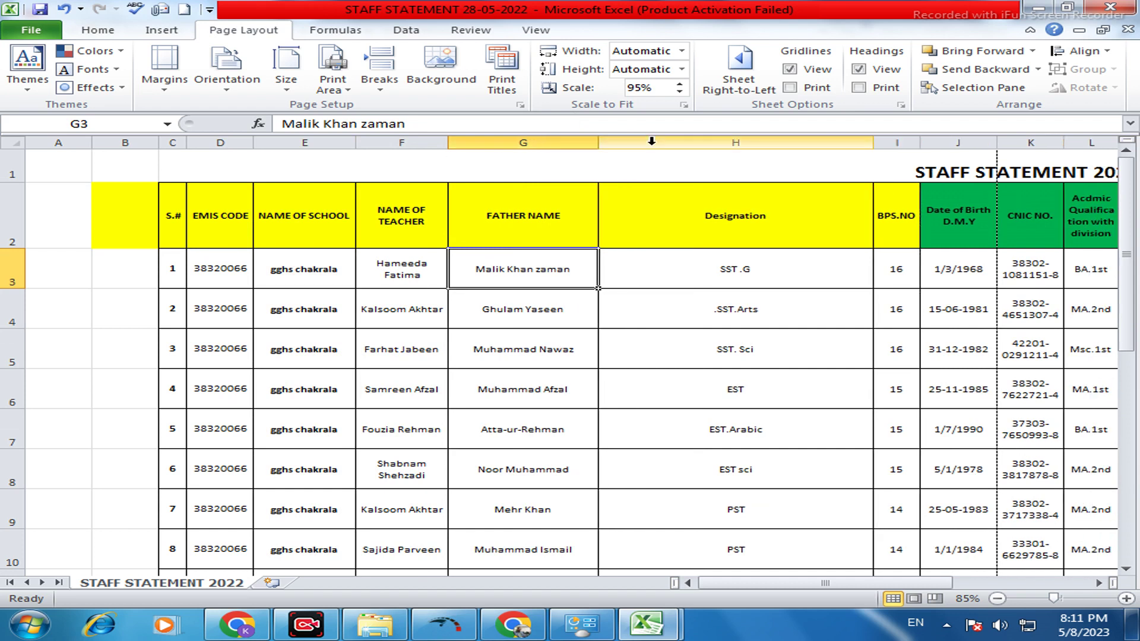
double_click(873, 142)
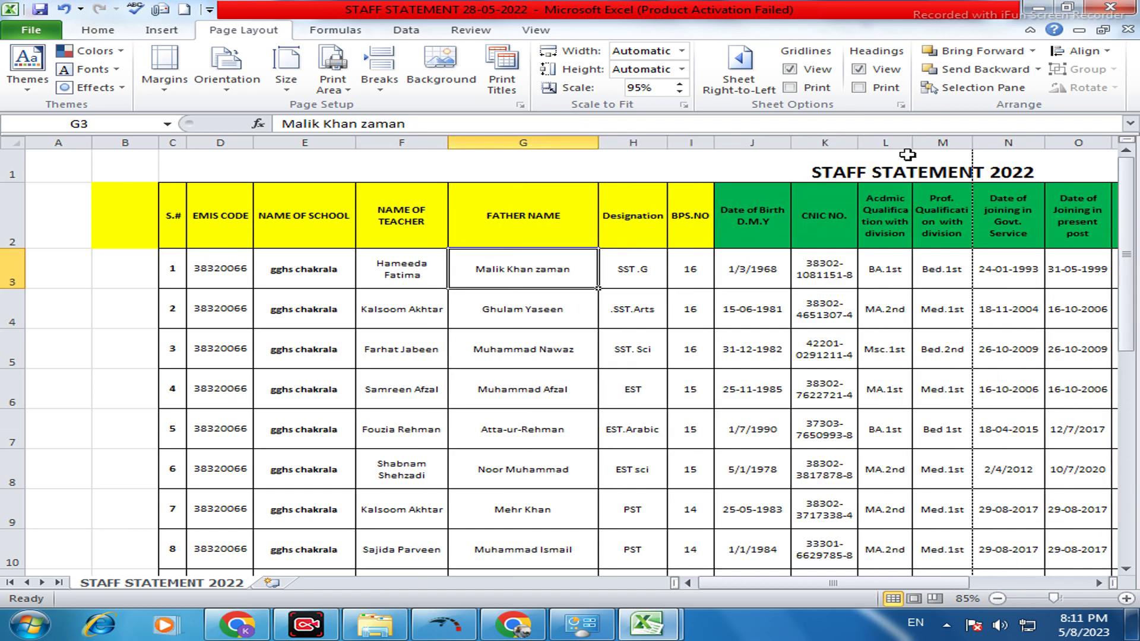
Apply Landscape orientation to the staff statement sheet again.
drag(882, 583, 733, 586)
click(237, 76)
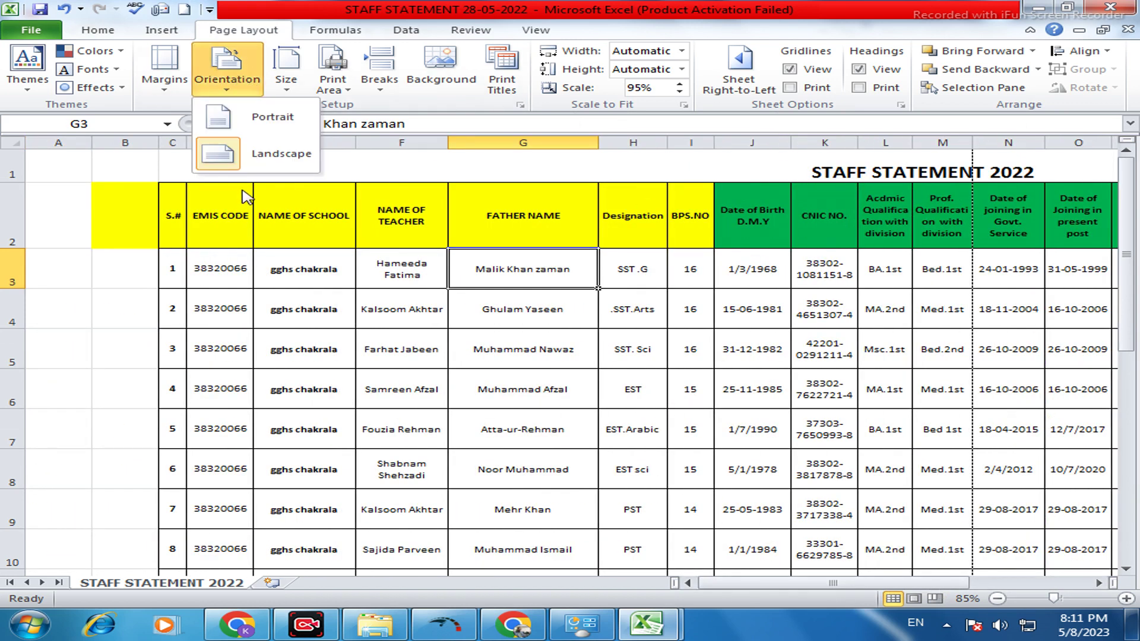
click(228, 158)
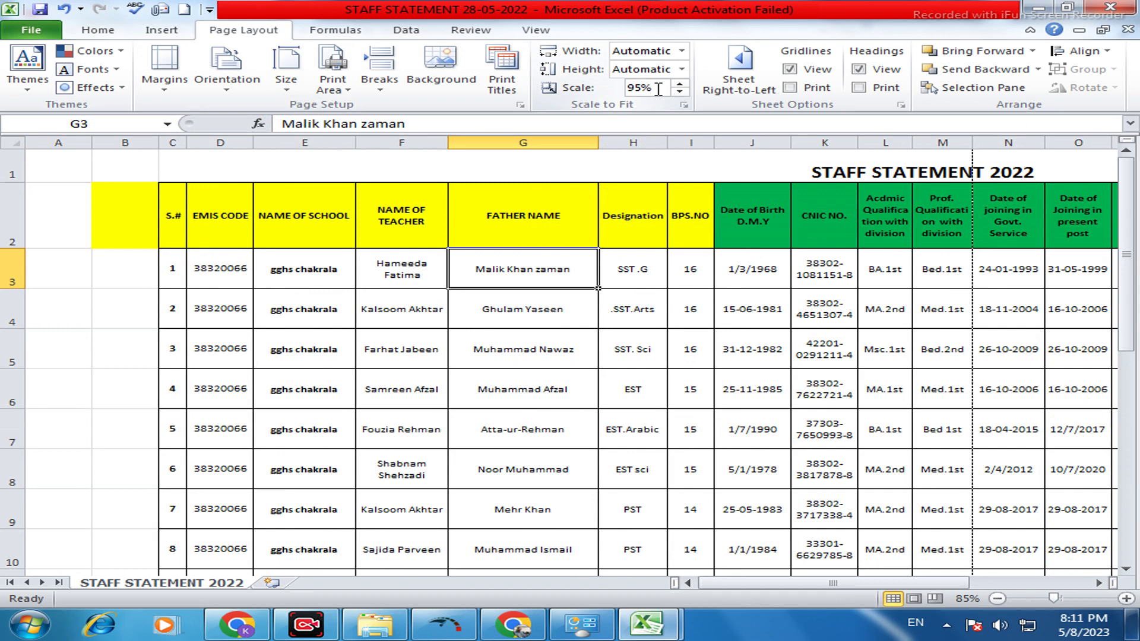
Examine where the page breaks fall across the lower rows of the narrowed table.
scroll(613, 346, down, 4)
scroll(622, 350, down, 2)
scroll(623, 349, up, 6)
scroll(630, 337, down, 3)
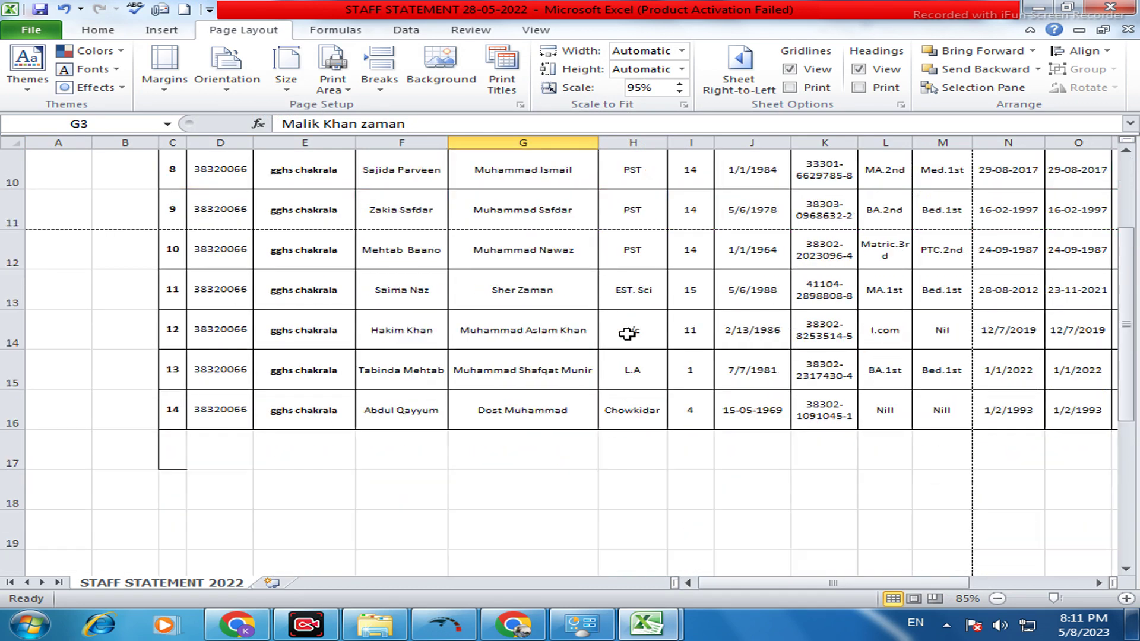
click(98, 233)
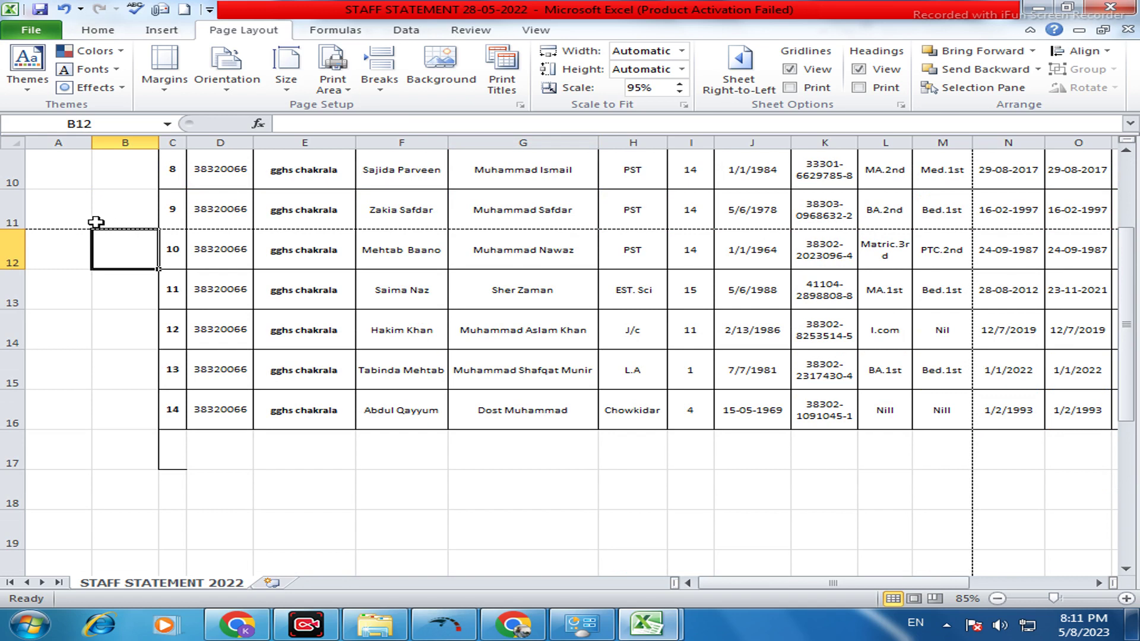
scroll(96, 222, up, 3)
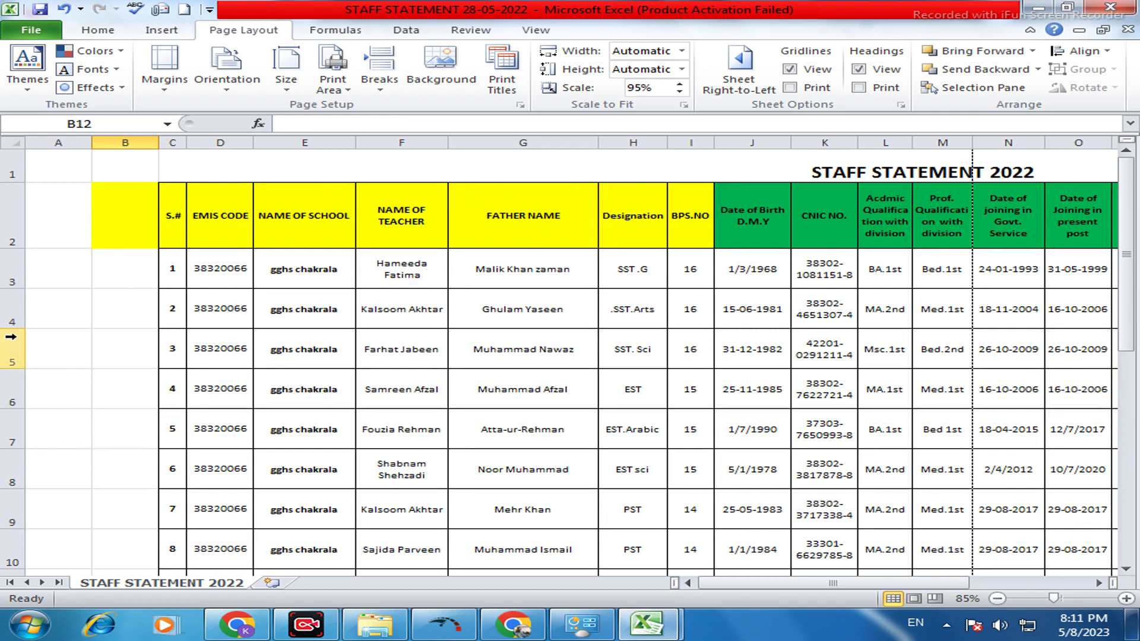
Select the whole table, reduce the print scale to 85%, and check the page breaks around the last rows.
key(ctrl+a)
click(679, 92)
click(680, 92)
click(680, 92)
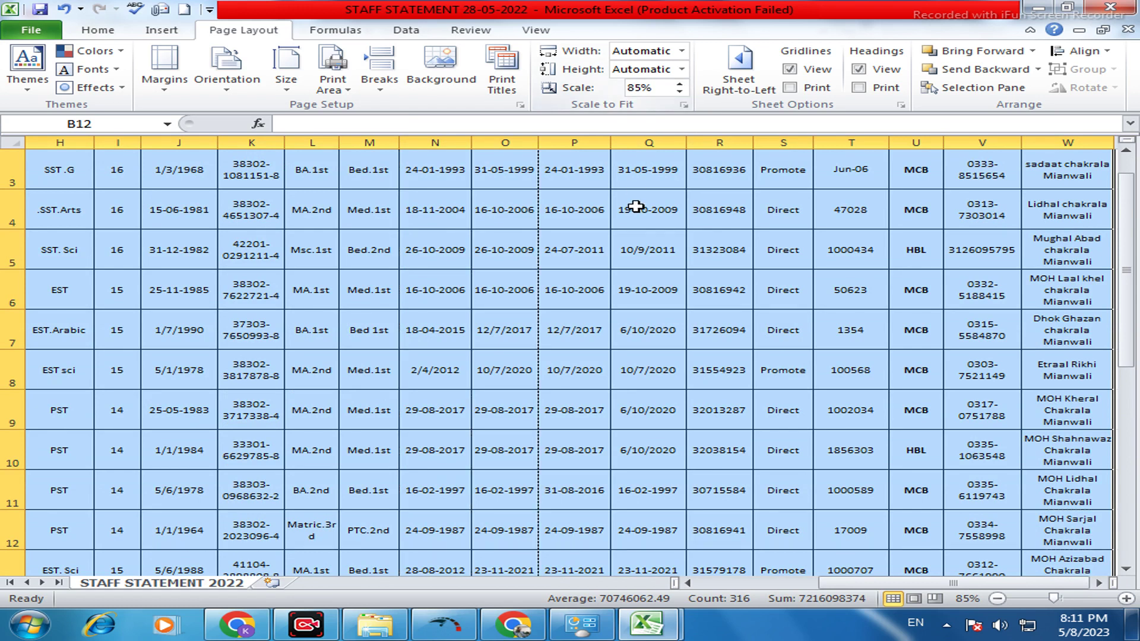
click(613, 182)
scroll(517, 247, down, 2)
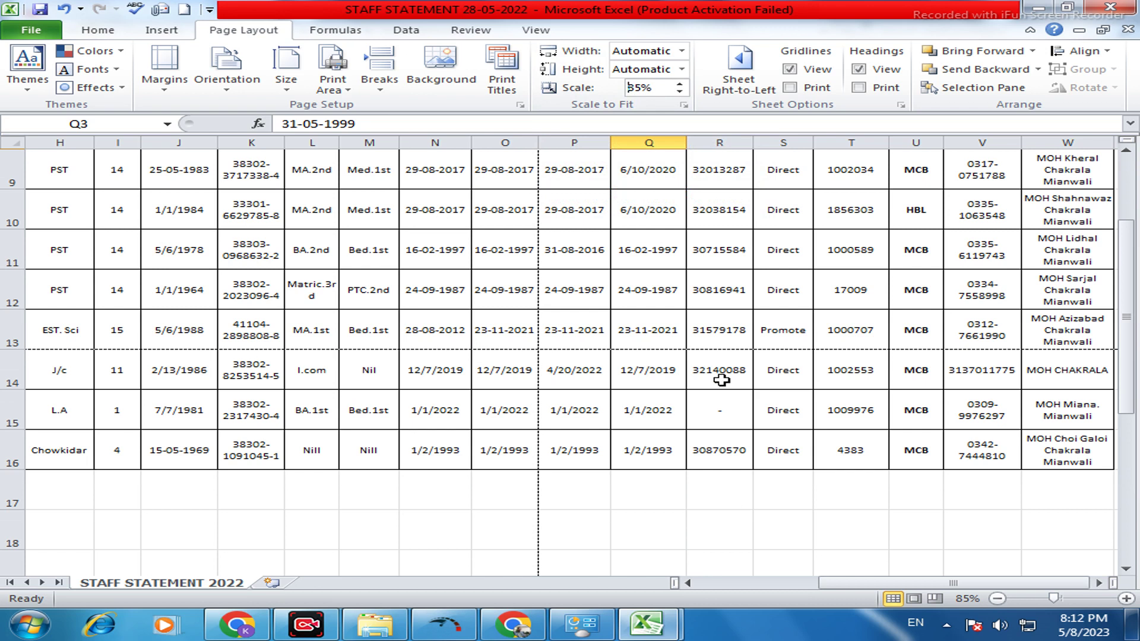
click(743, 442)
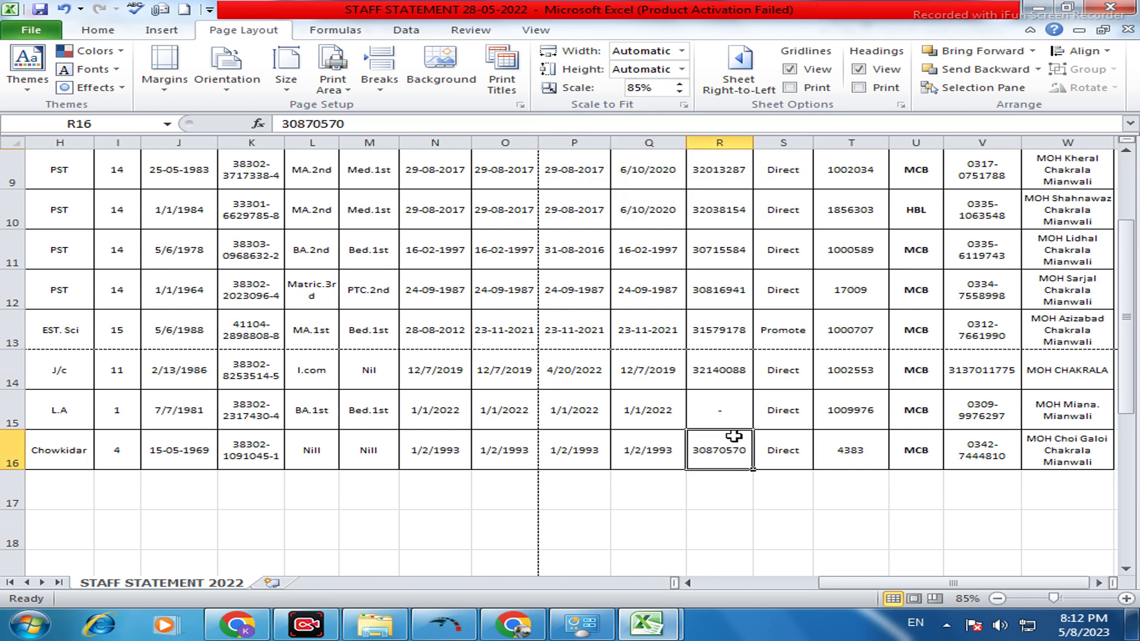
Open the print preview, dismissing the Windows color scheme prompt, and limit the print range to pages 1 to 1.
key(ctrl+p)
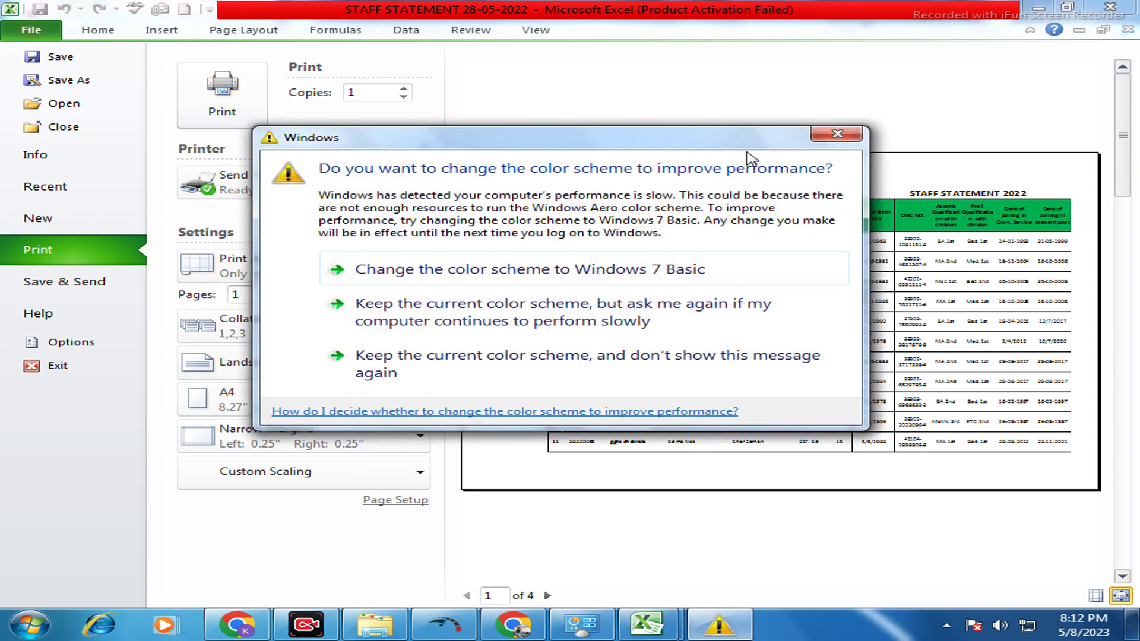
click(837, 133)
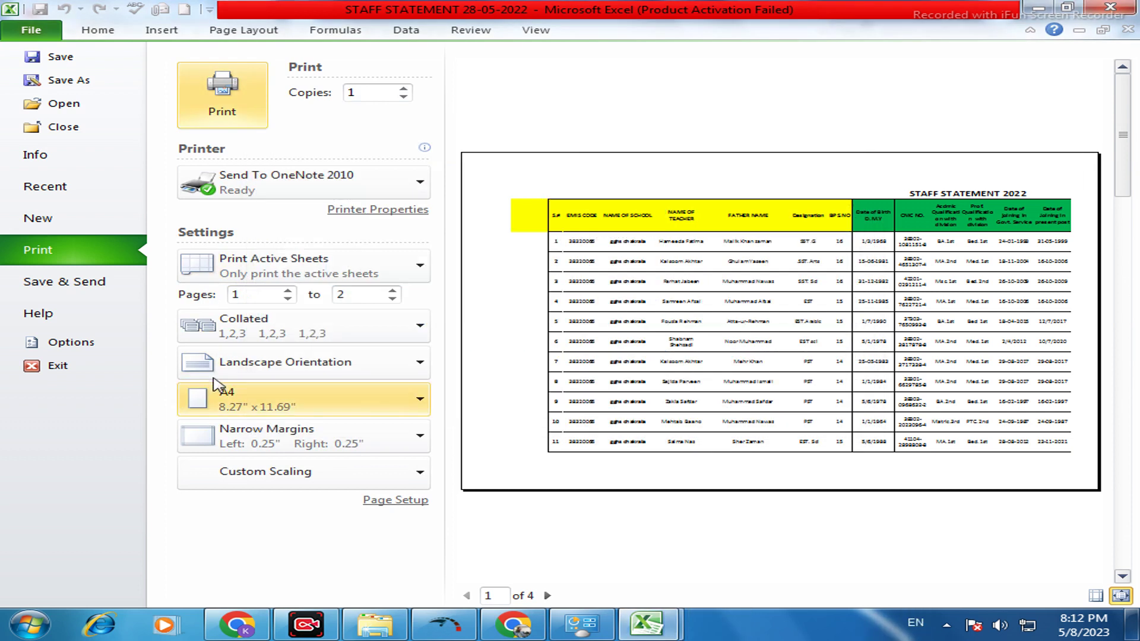
click(393, 299)
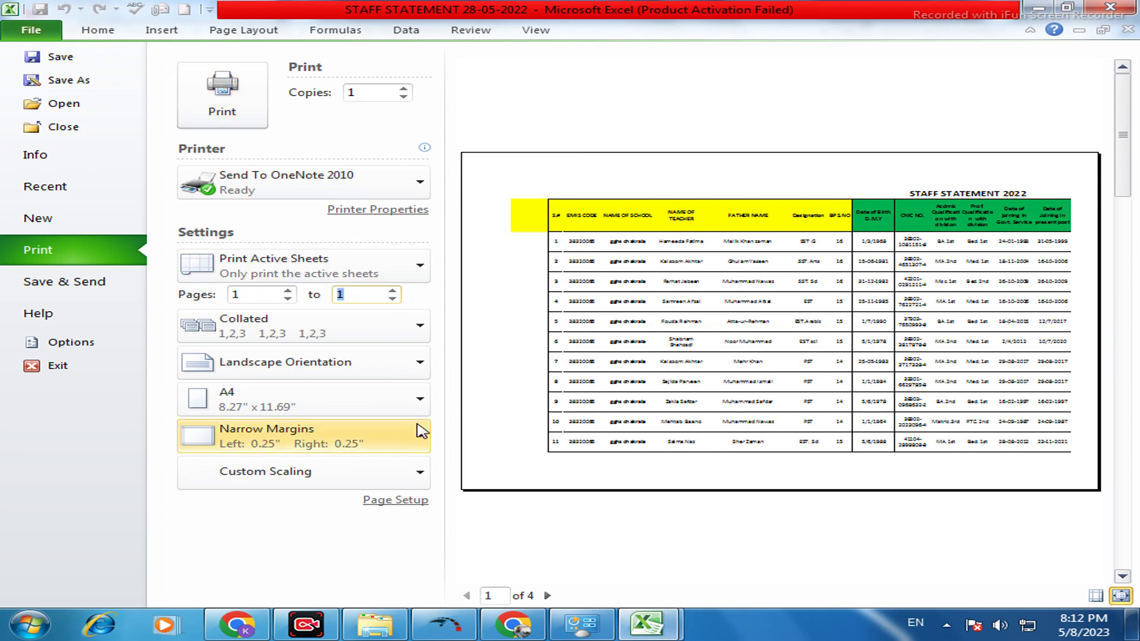
Set the page scaling to fit 1 page wide by 1 tall on A4.
click(404, 506)
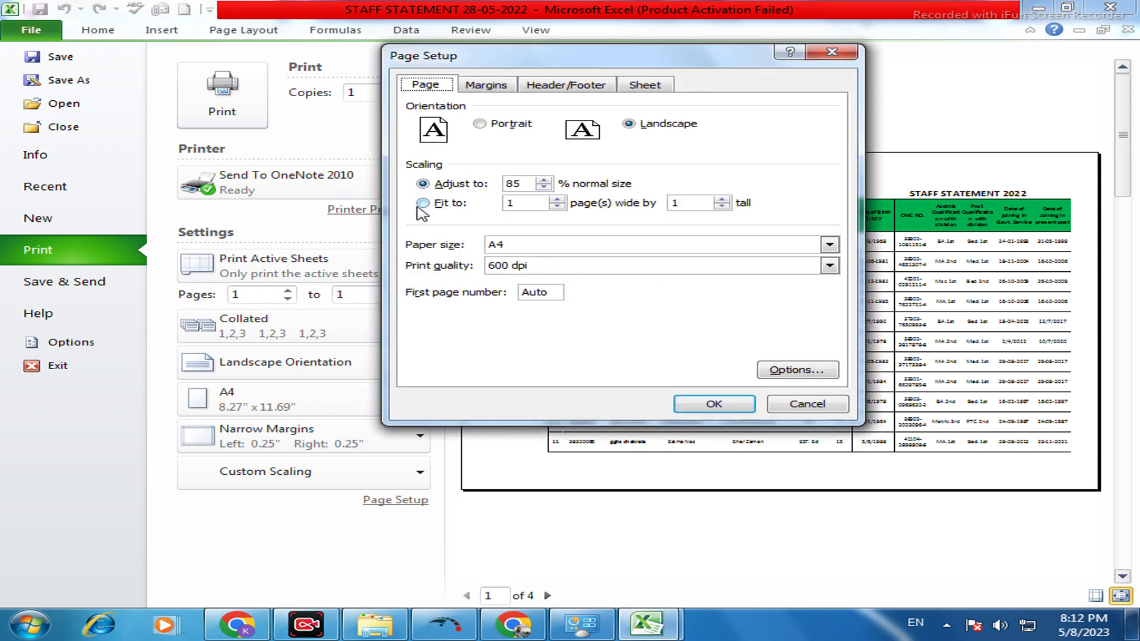
click(419, 205)
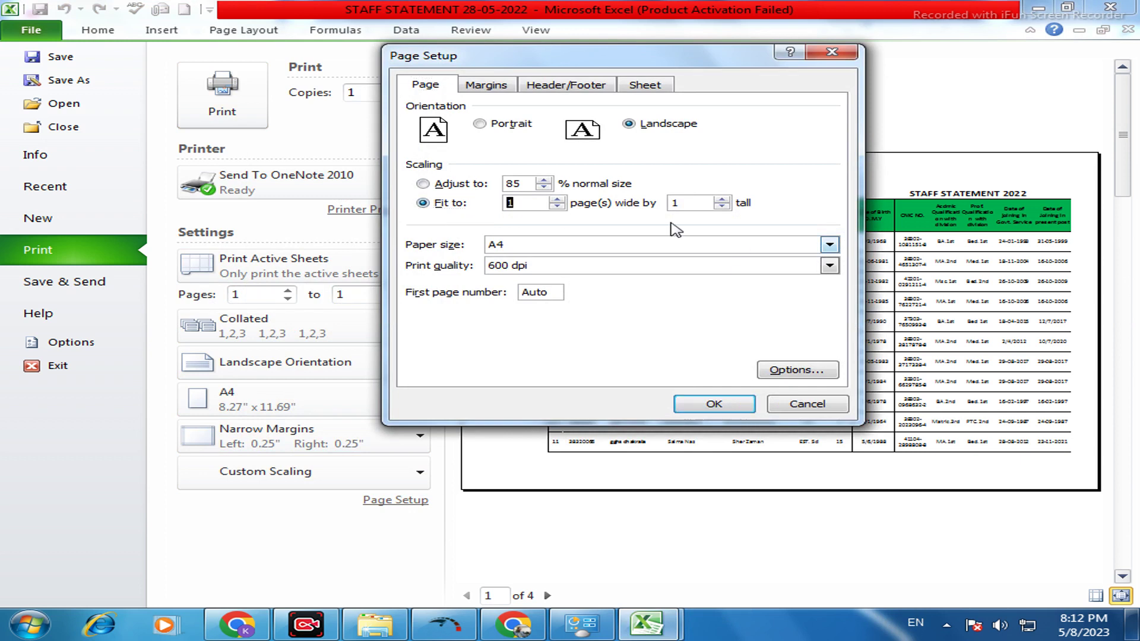
click(675, 250)
click(676, 250)
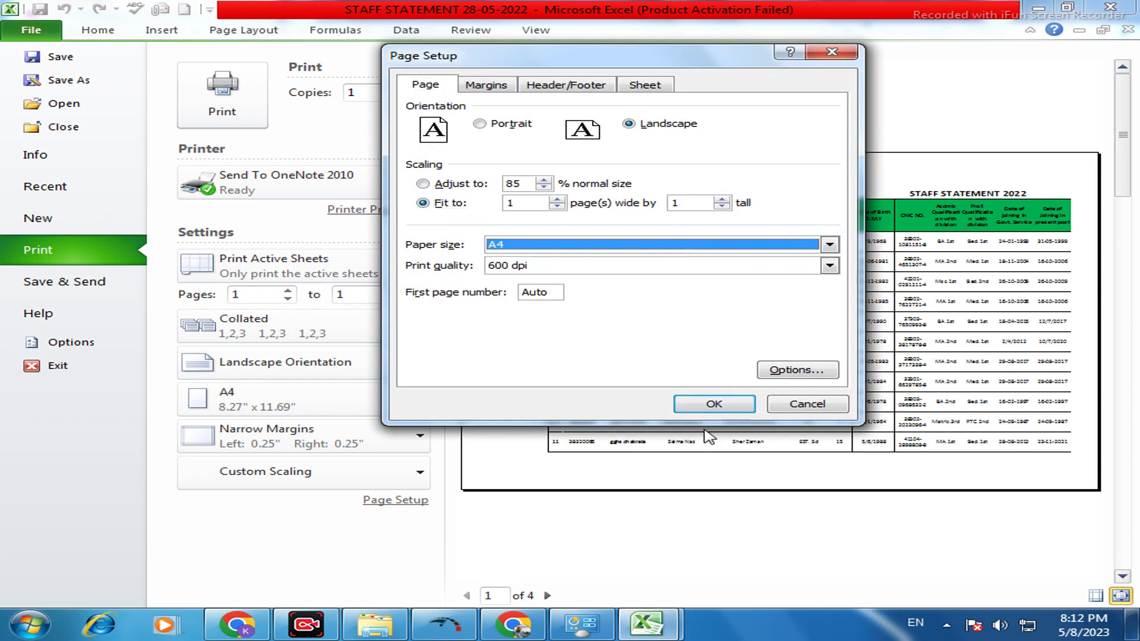
click(710, 407)
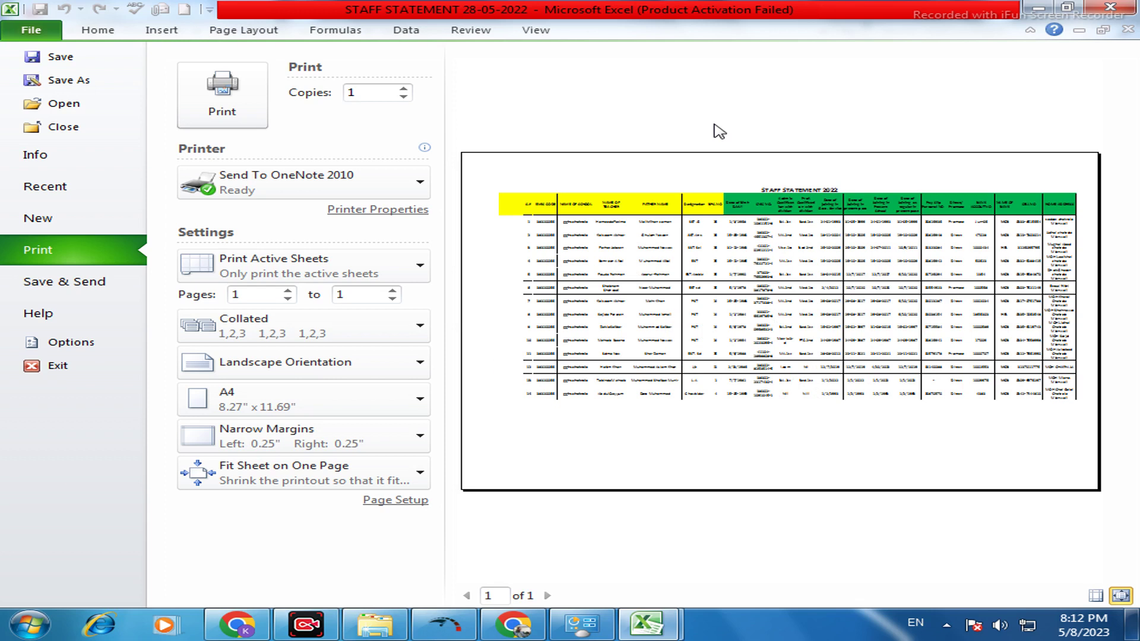
Extend the print range to pages 1 to 2 and return to the worksheet.
click(242, 31)
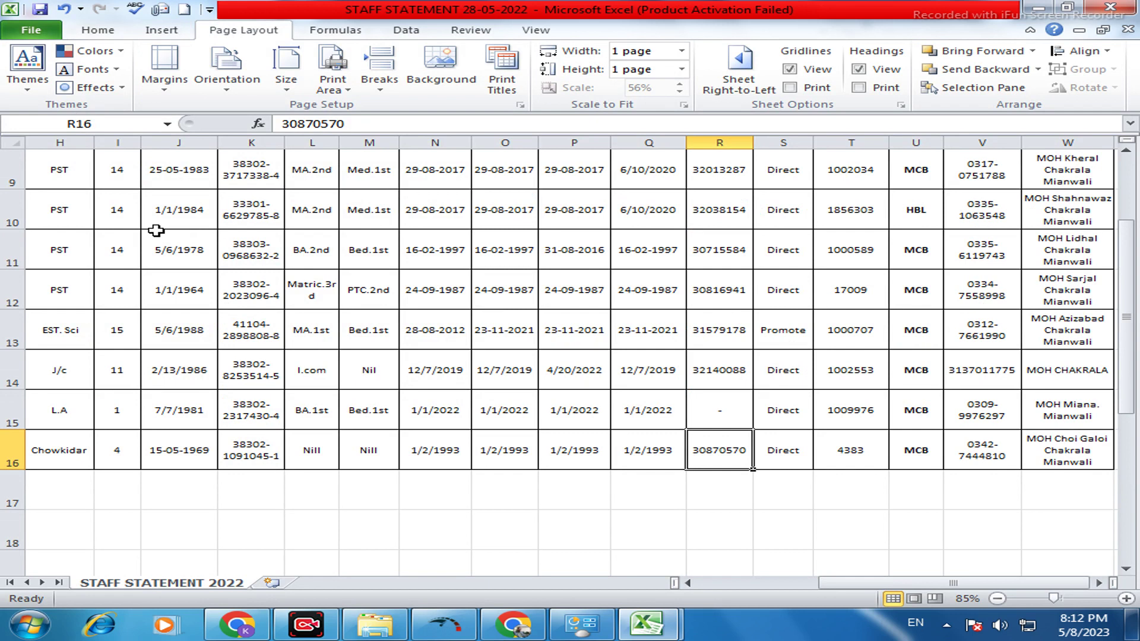
key(ctrl+p)
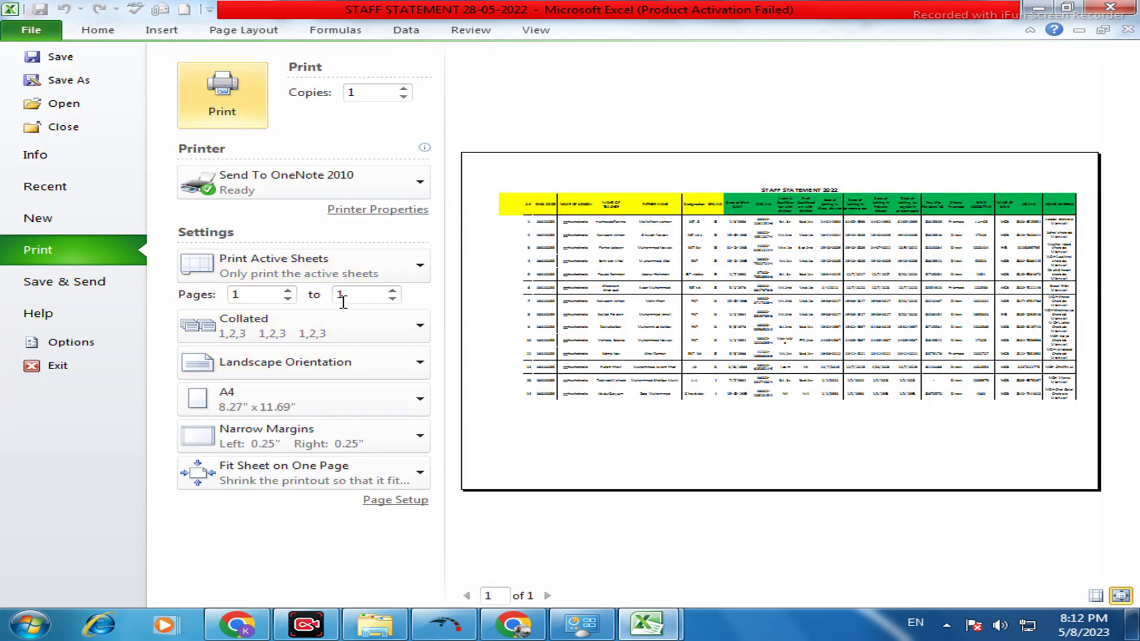
click(392, 291)
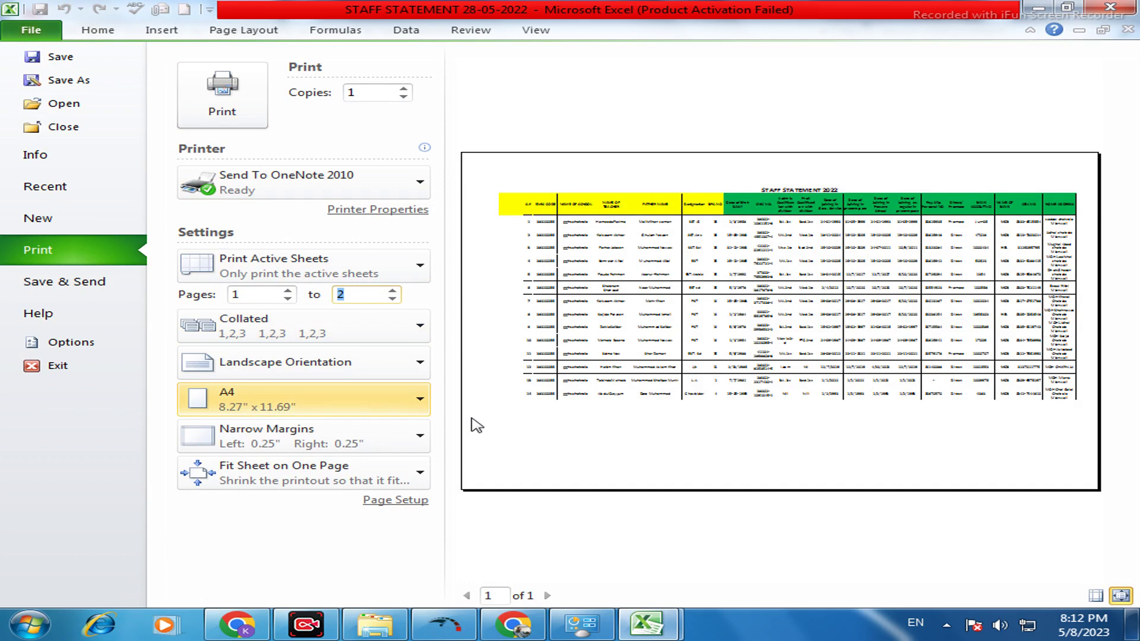
click(31, 37)
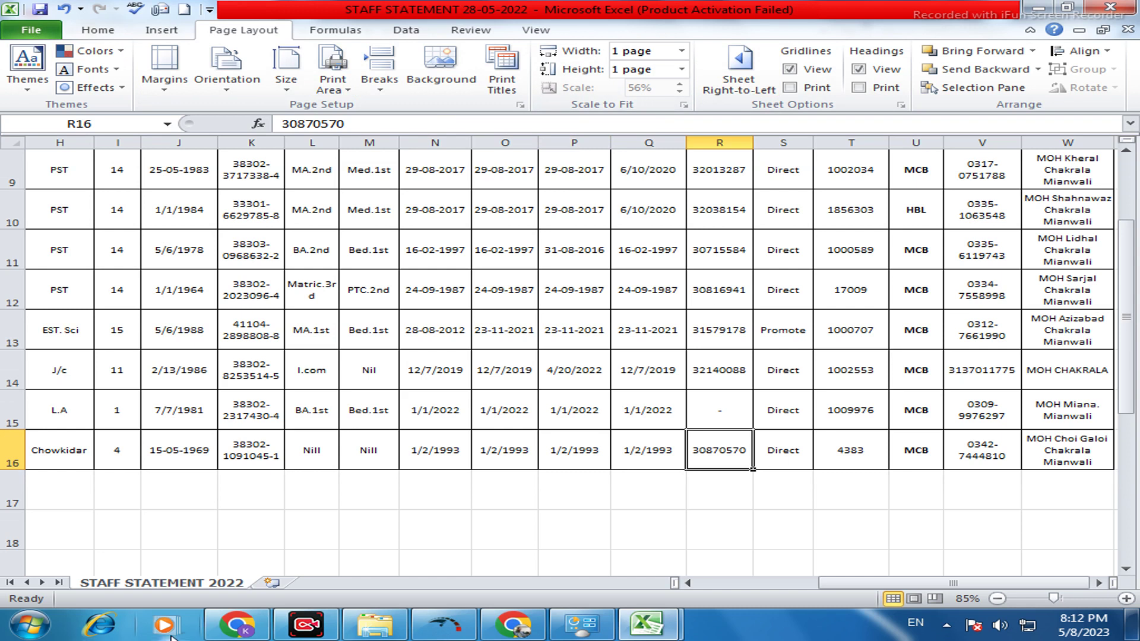
Switch the page scaling from fitting to pages to adjusting to 56% of normal size.
key(ctrl+p)
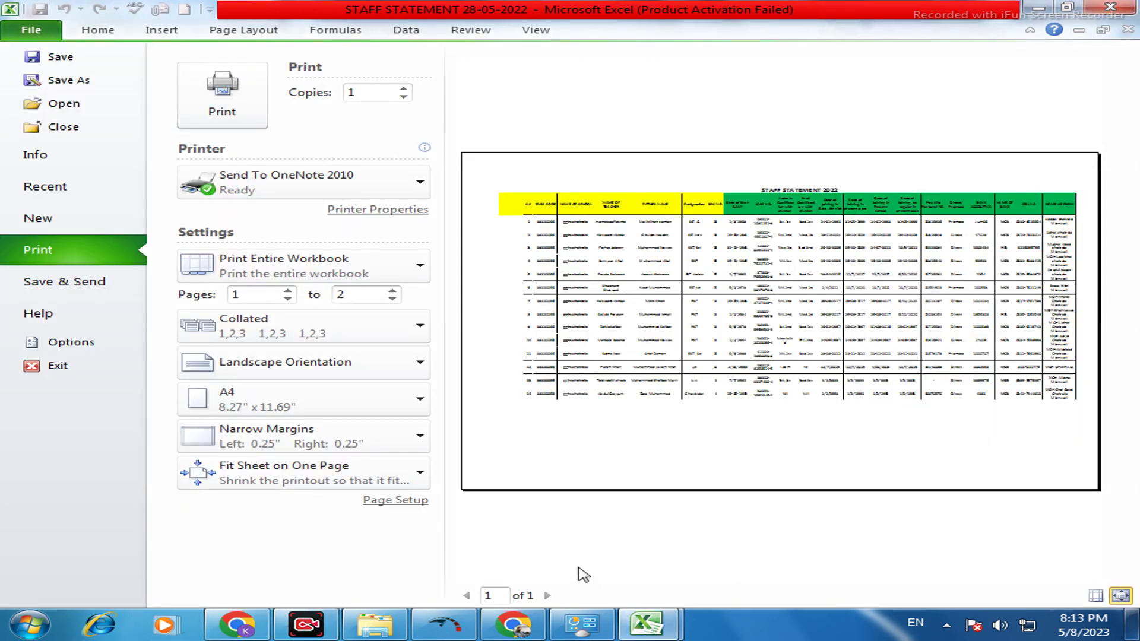
click(391, 504)
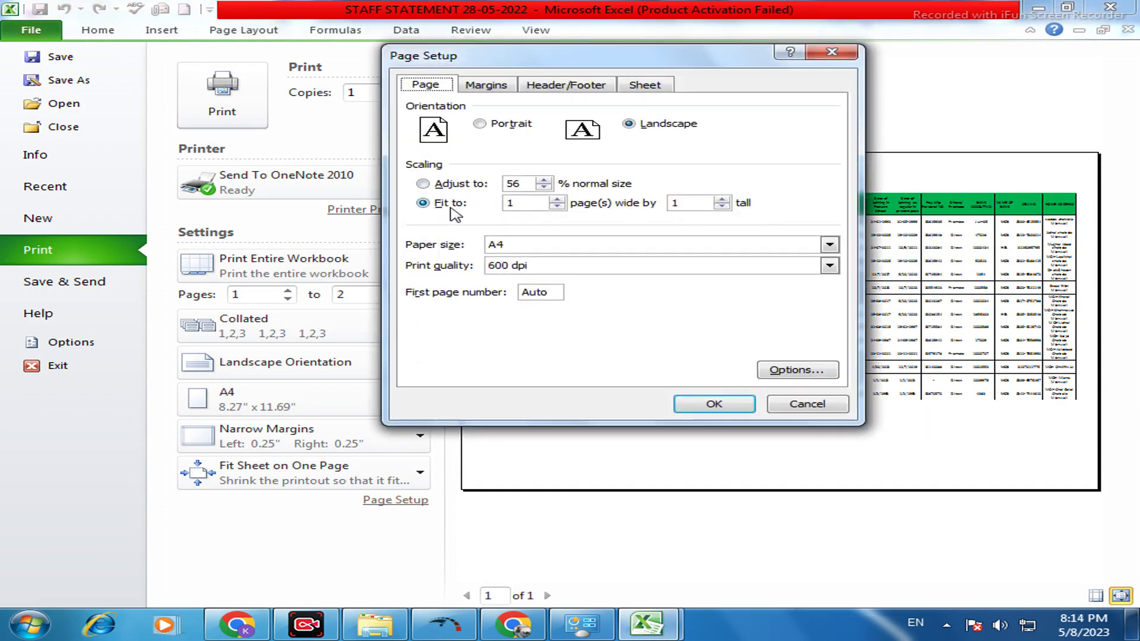
click(424, 185)
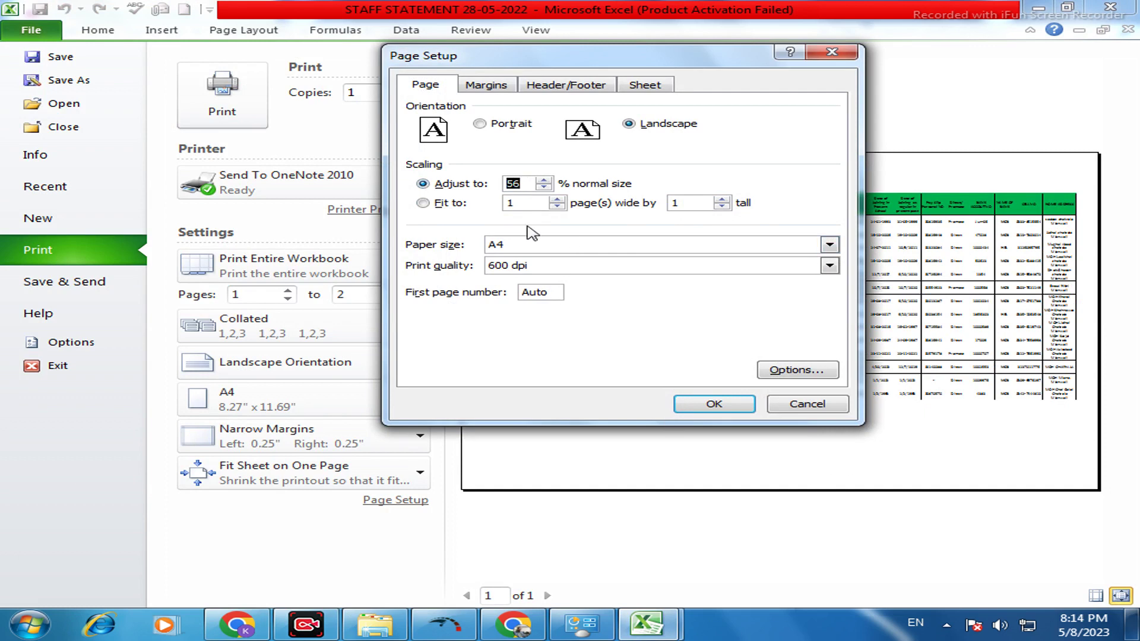
click(718, 404)
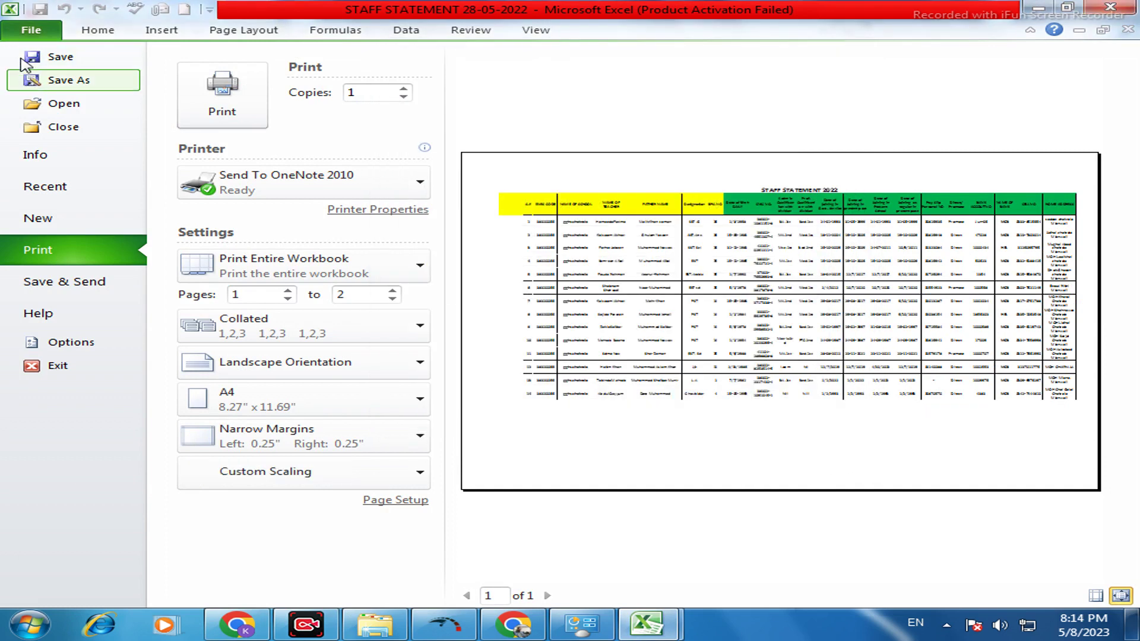
Return to the worksheet and reduce the print scale to 50%.
click(29, 29)
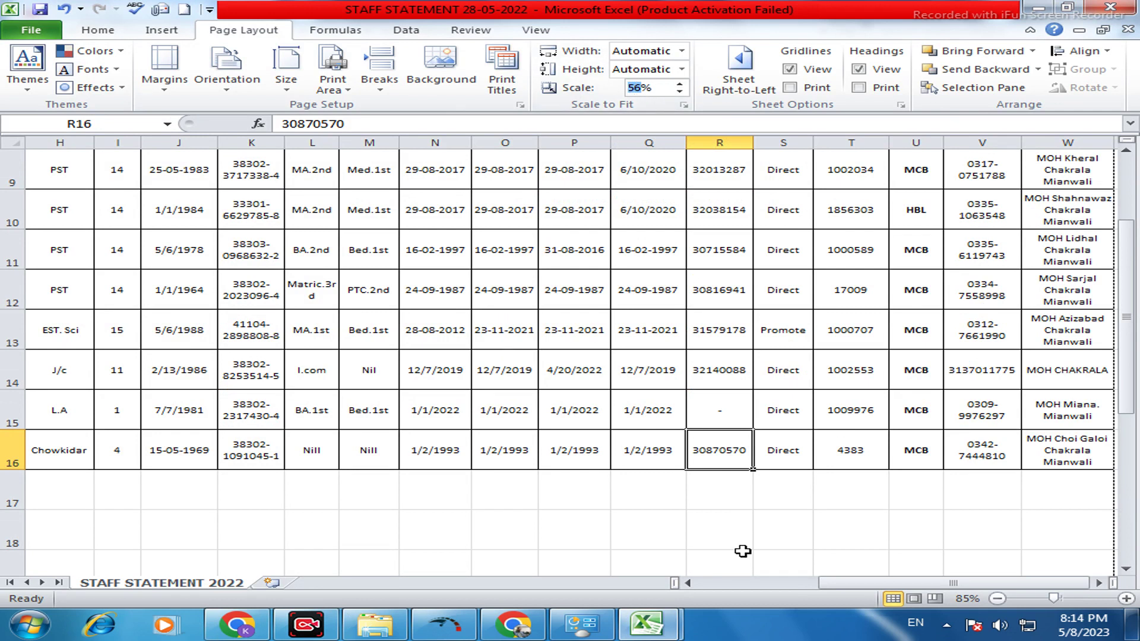
text(5)
click(585, 517)
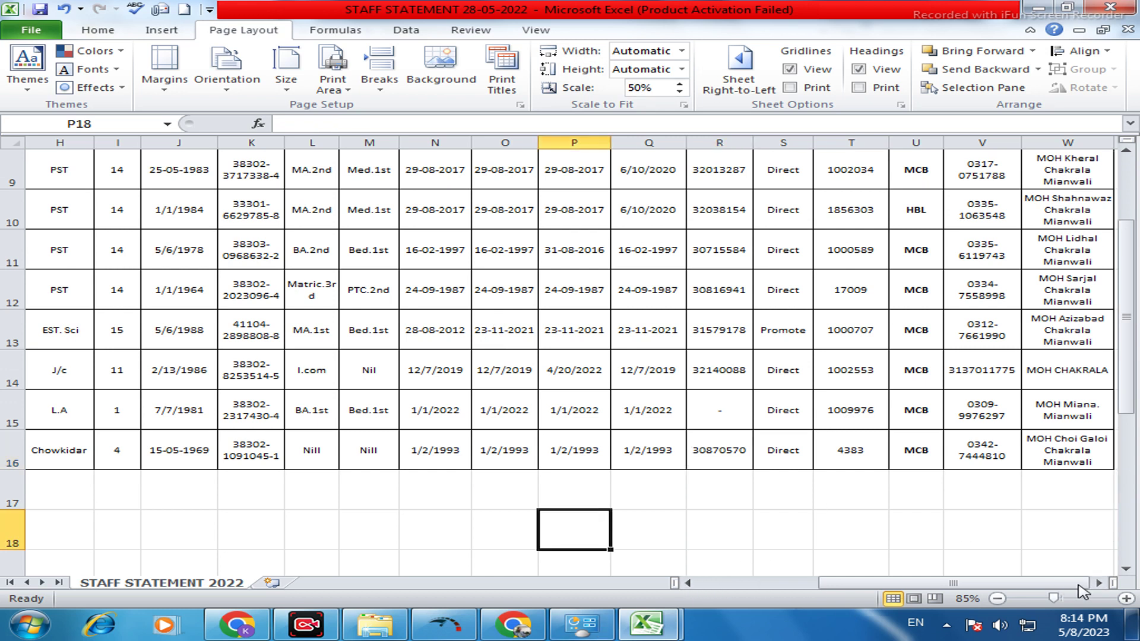
Reapply the A4 paper size to the staff statement sheet and check the page layout in the print preview.
drag(956, 582, 837, 582)
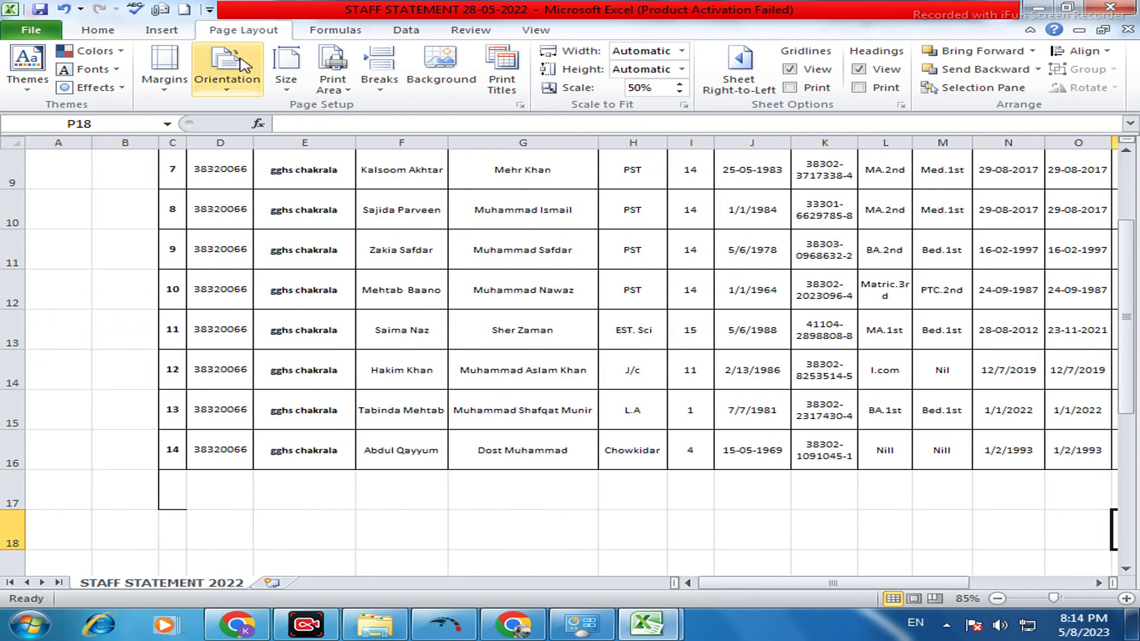
click(286, 72)
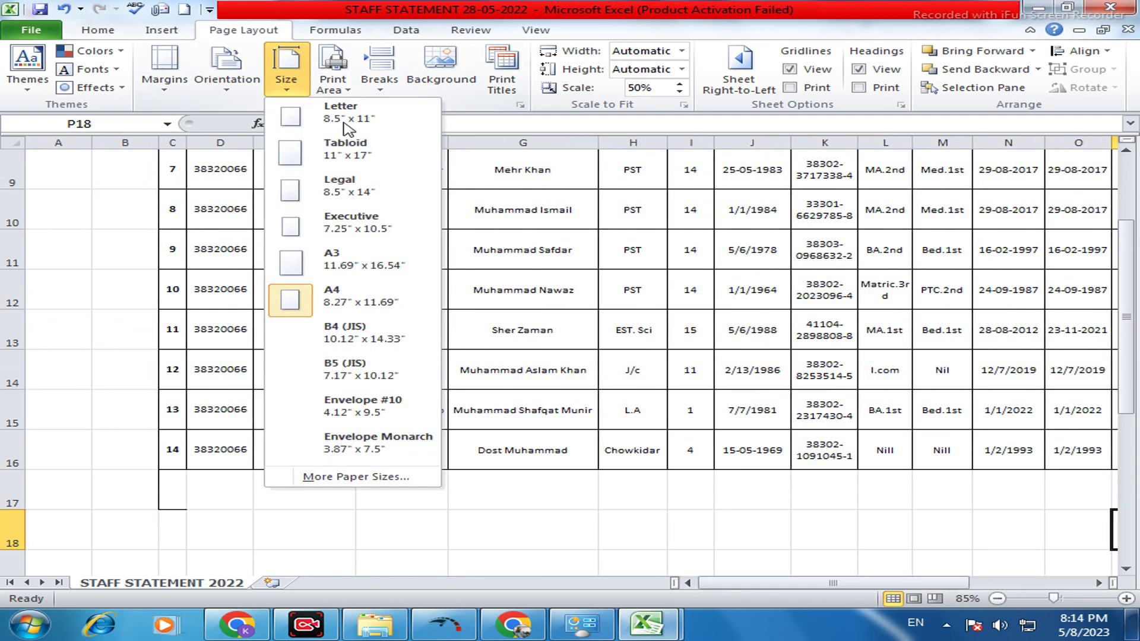
click(364, 303)
scroll(694, 442, up, 3)
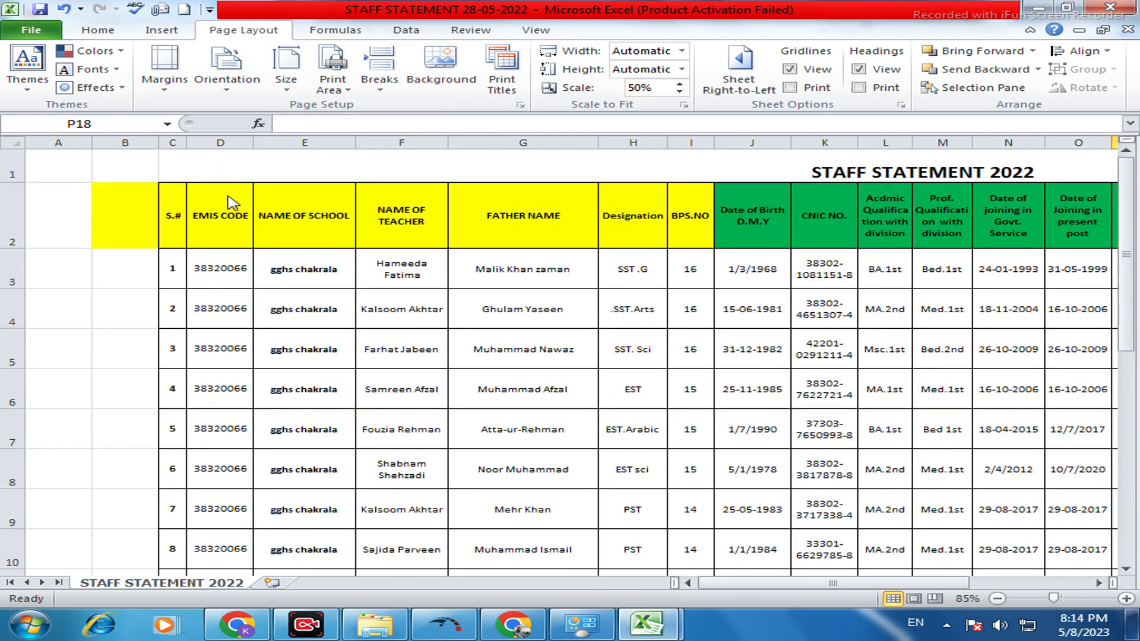
key(ctrl+p)
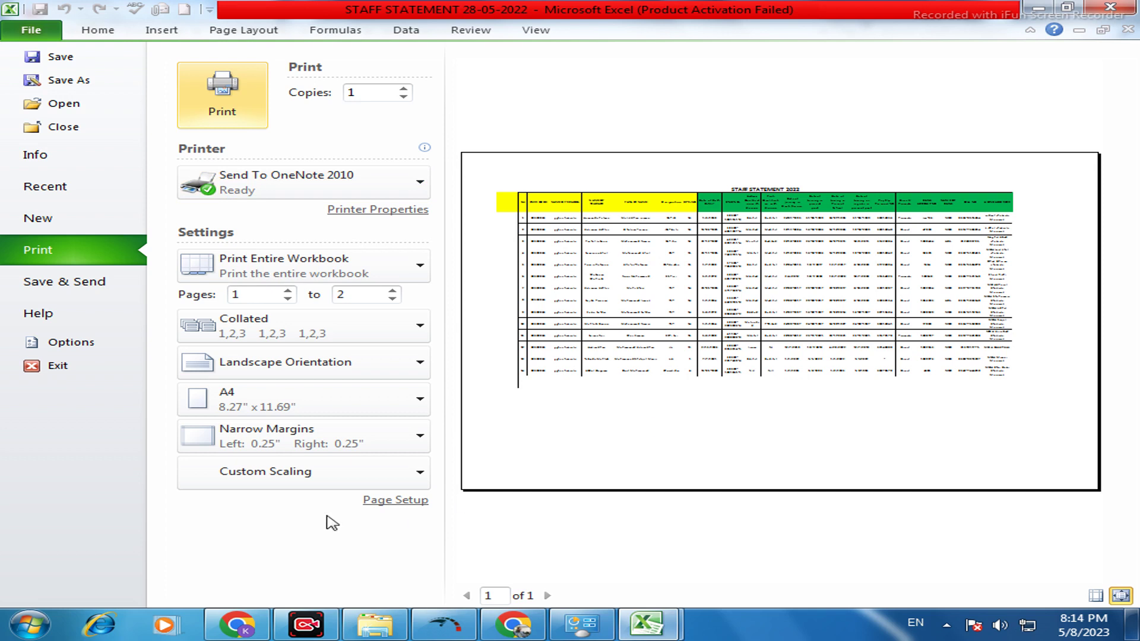
click(550, 599)
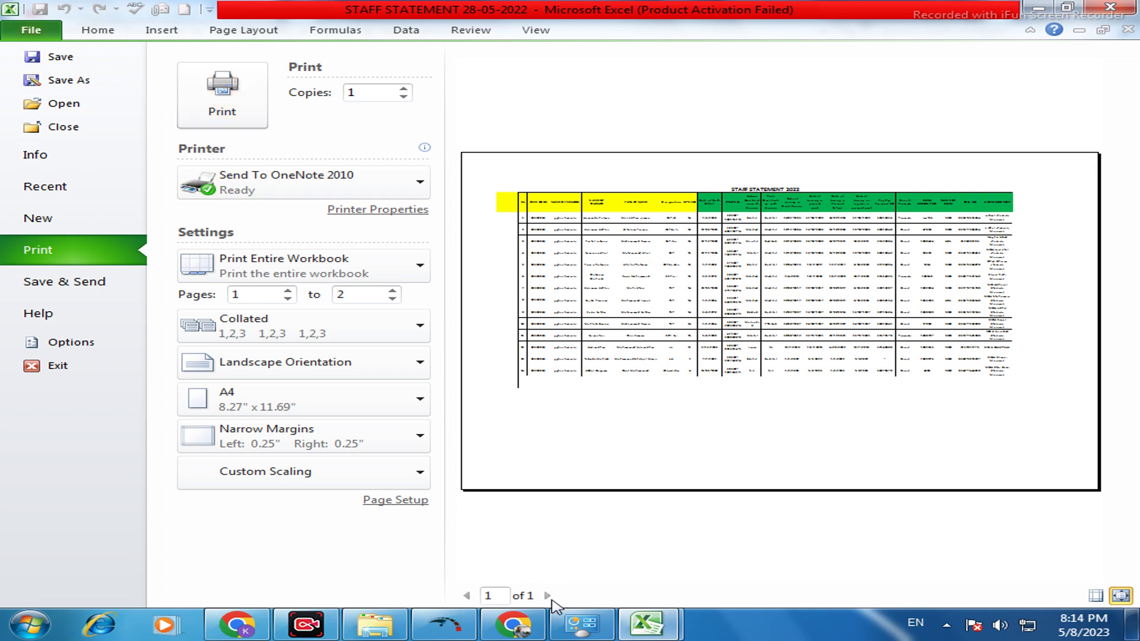